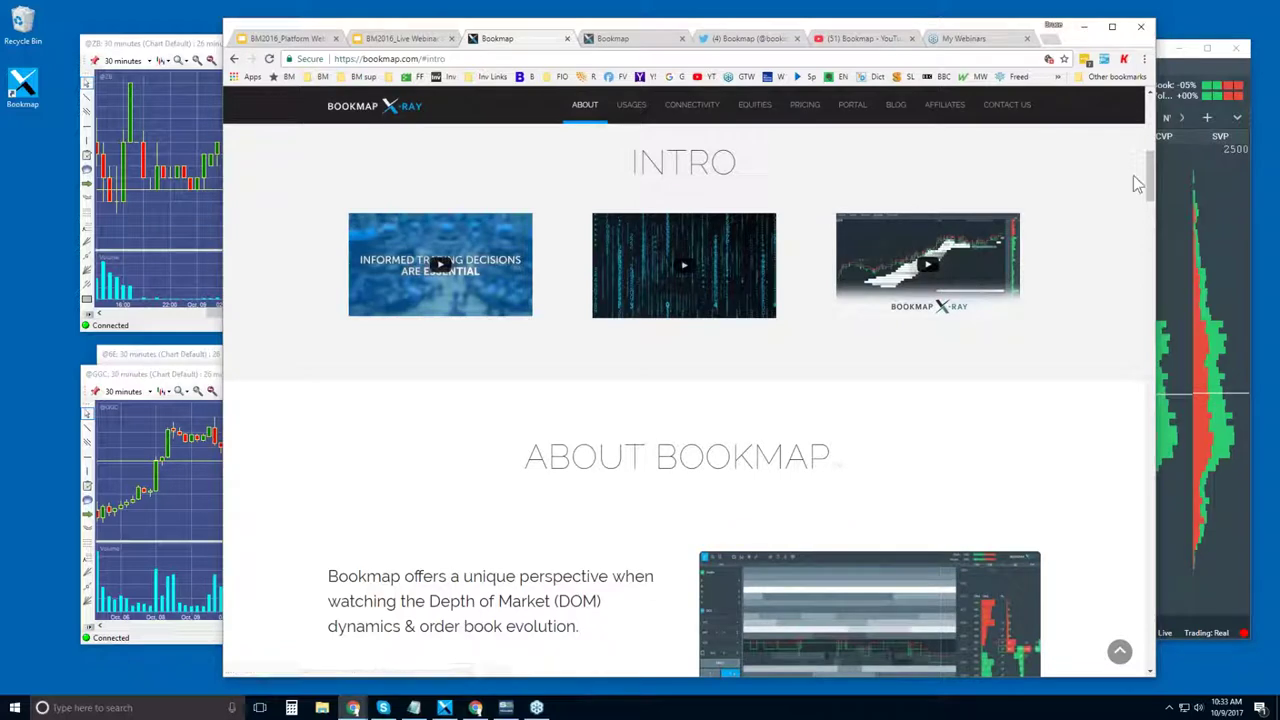
- Scroll the bookmap.com homepage past Advantages and Who Uses Bookmap to the Connectivity provider logos
drag(1150, 178, 1154, 406)
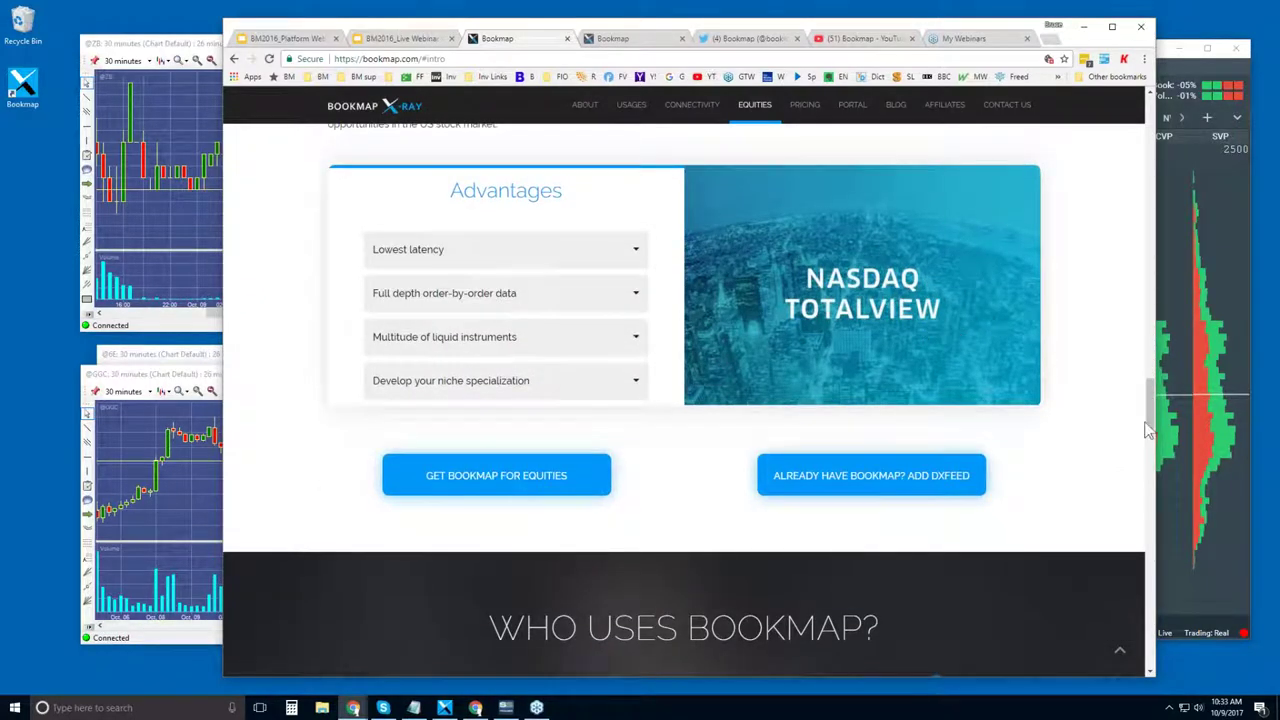
scroll(1149, 425, down, 1)
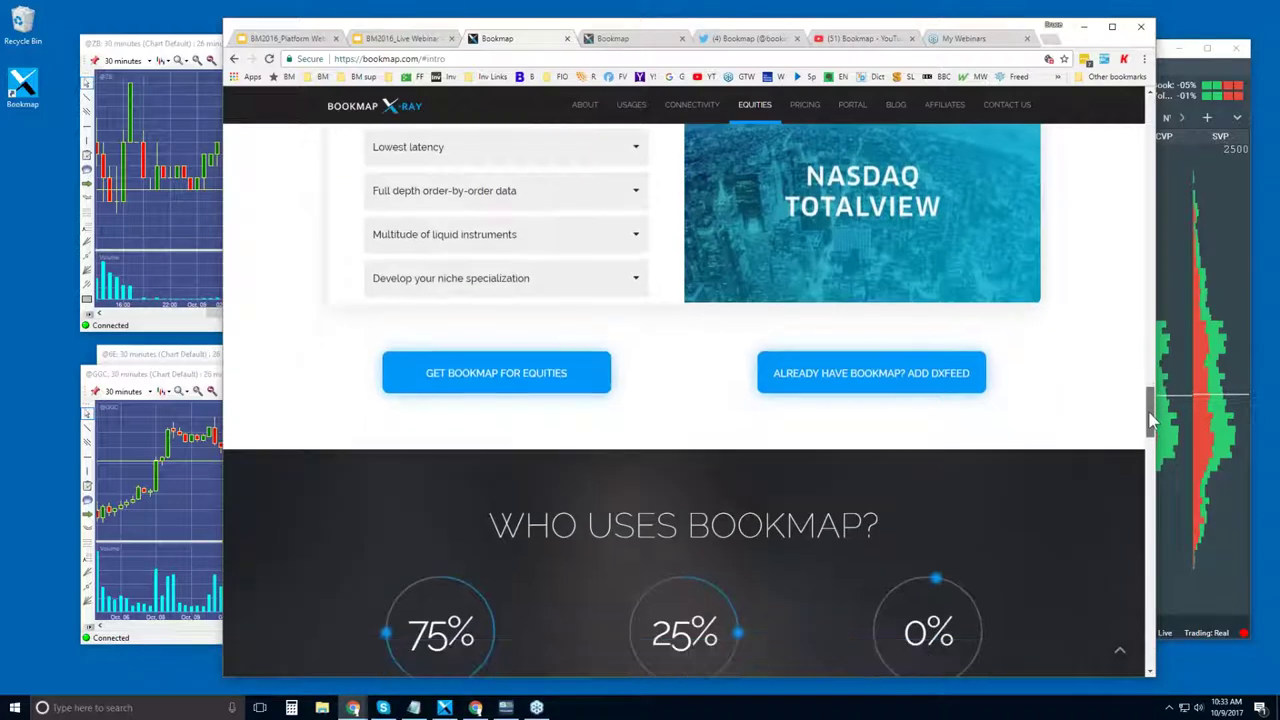
drag(1150, 420, 1150, 483)
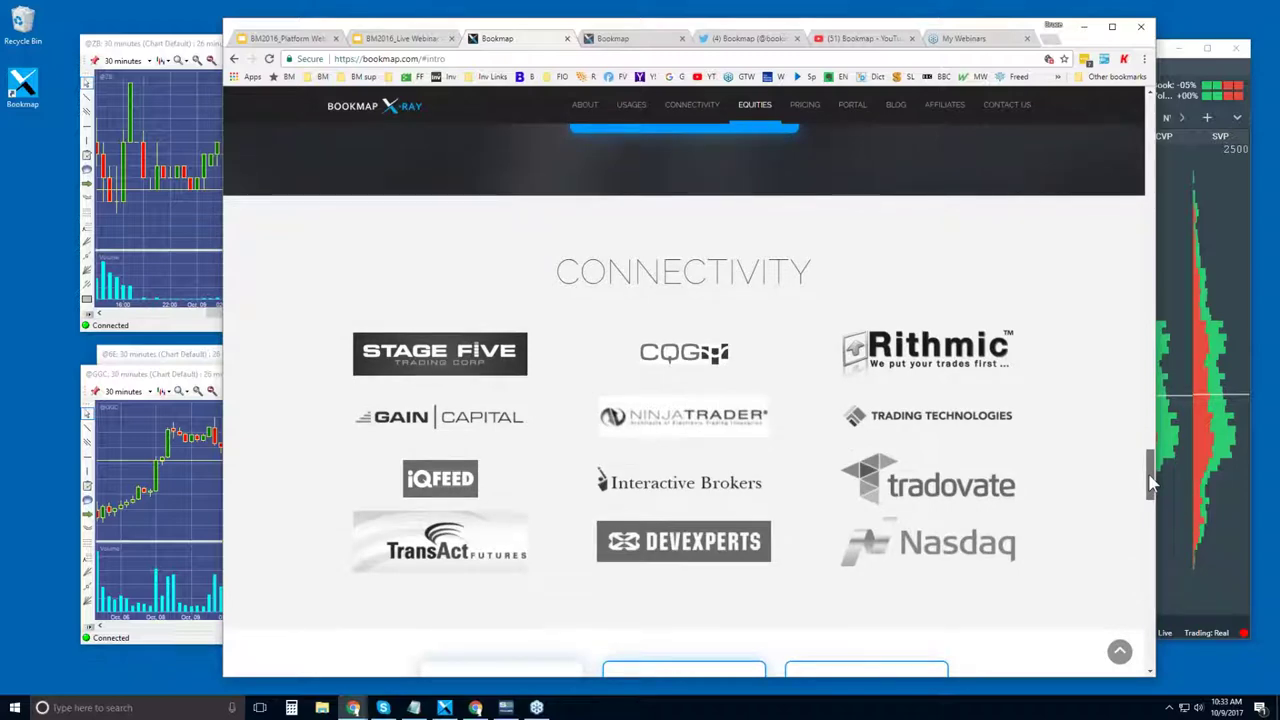
drag(1150, 483, 1150, 485)
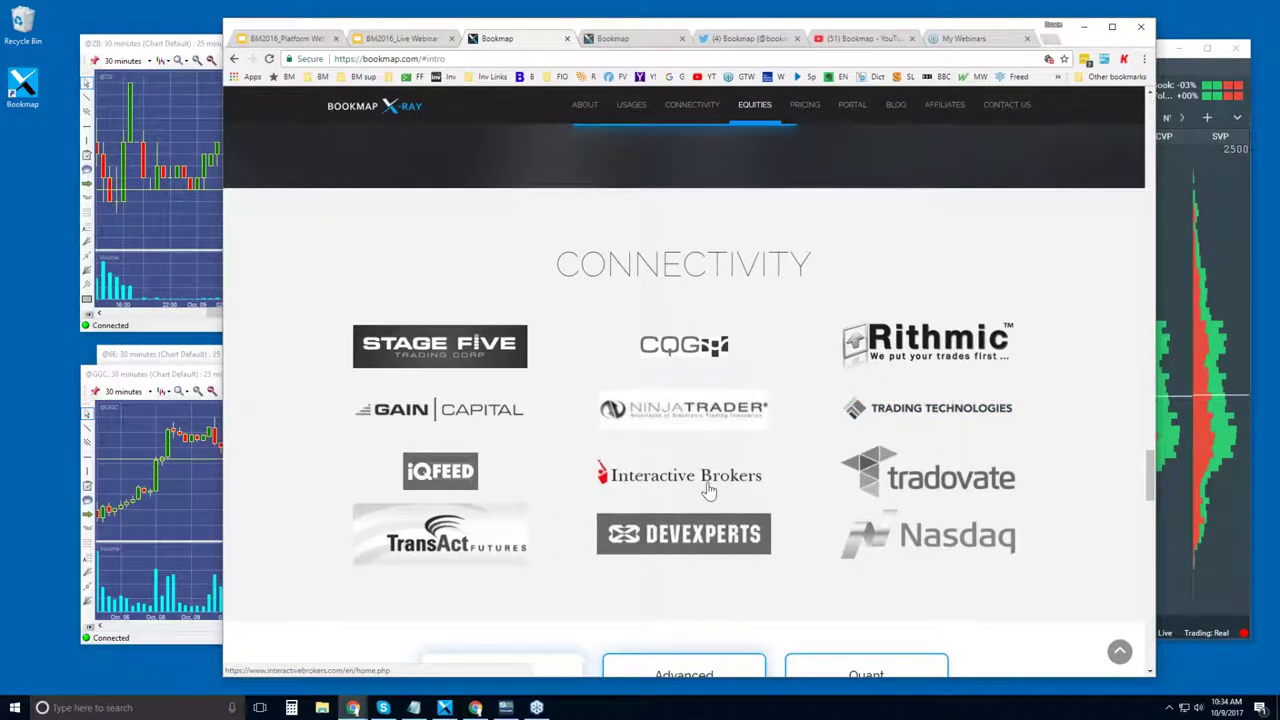
- Scroll to the pricing cards and highlight 'One click trading from the chart' in the Advanced plan
scroll(707, 490, down, 4)
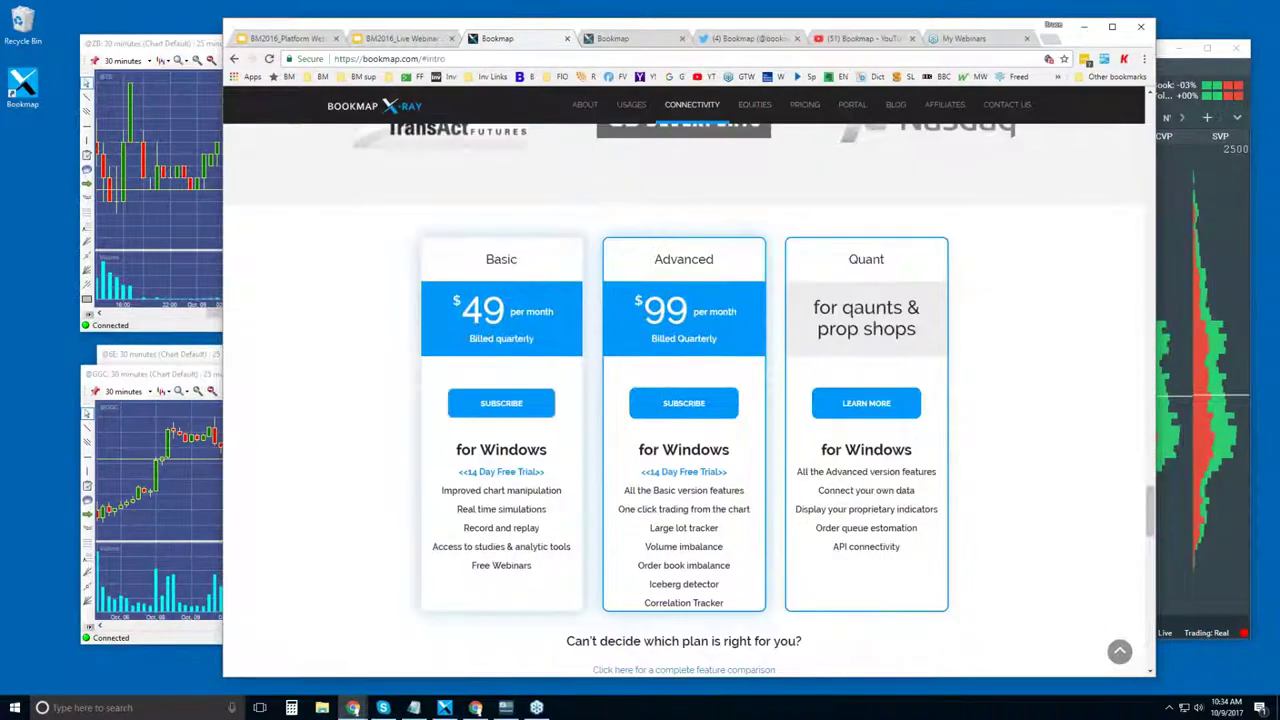
scroll(684, 400, down, 1)
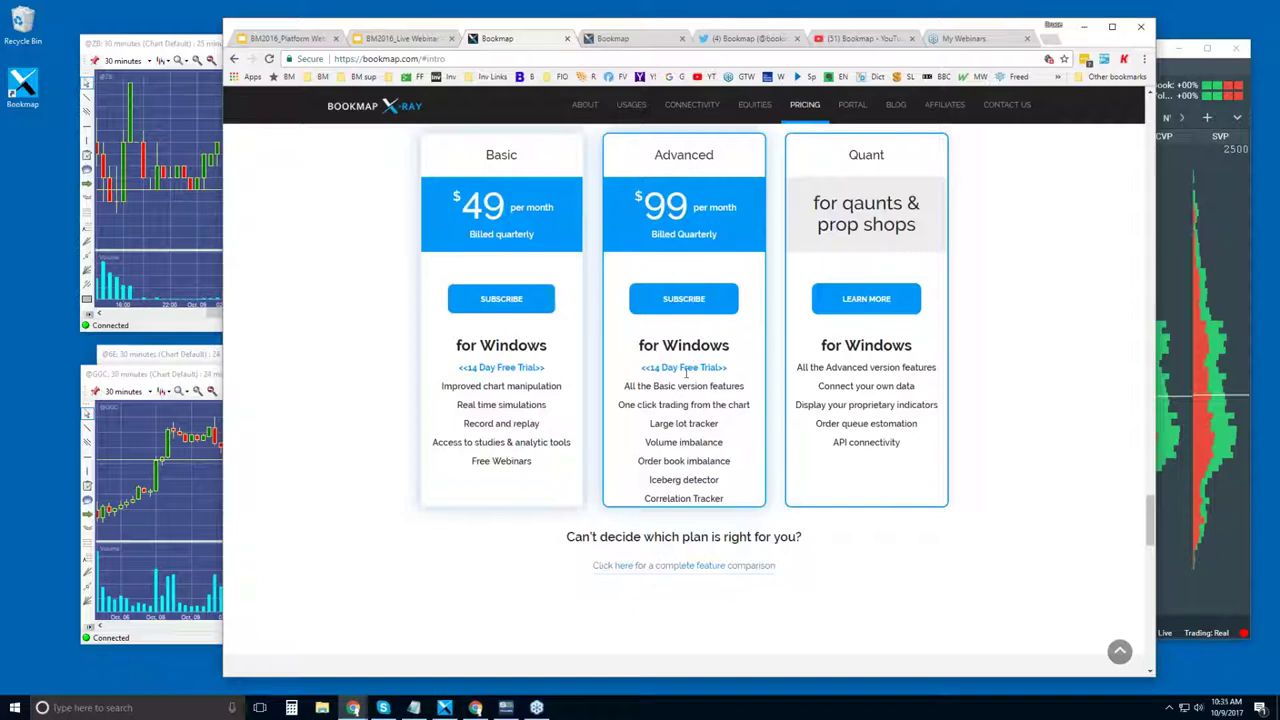
drag(618, 404, 750, 405)
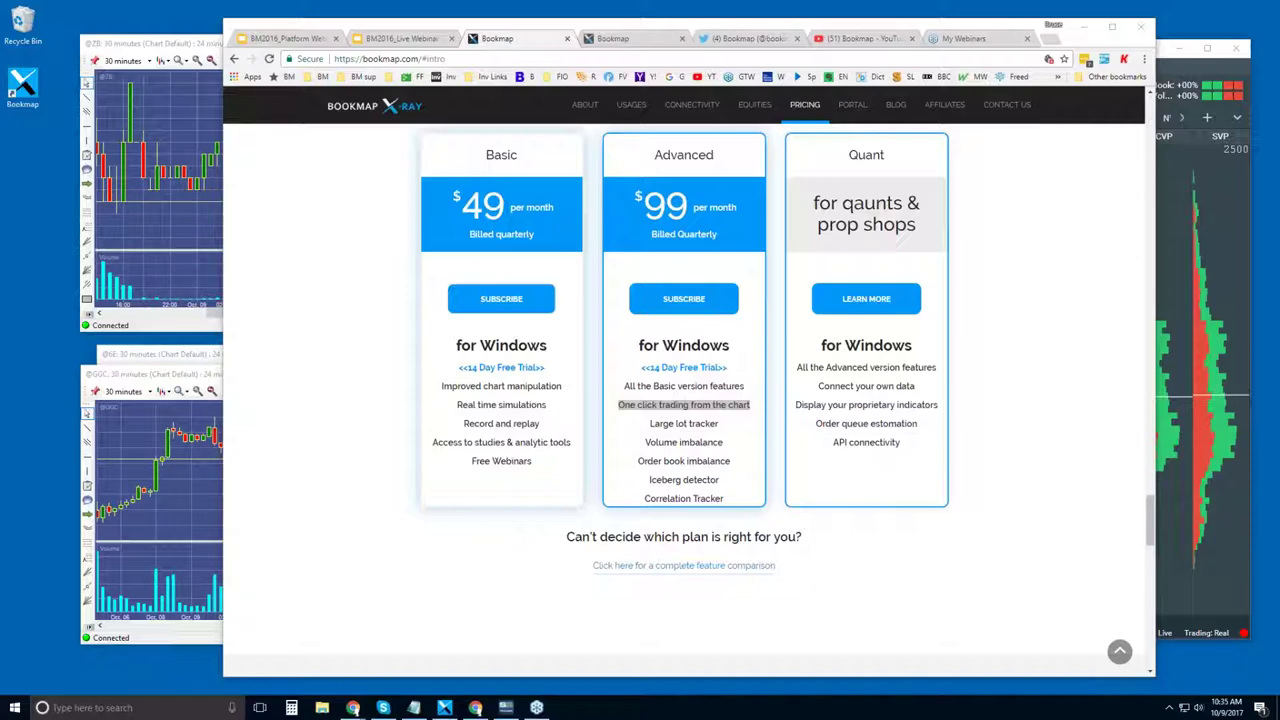
click(752, 334)
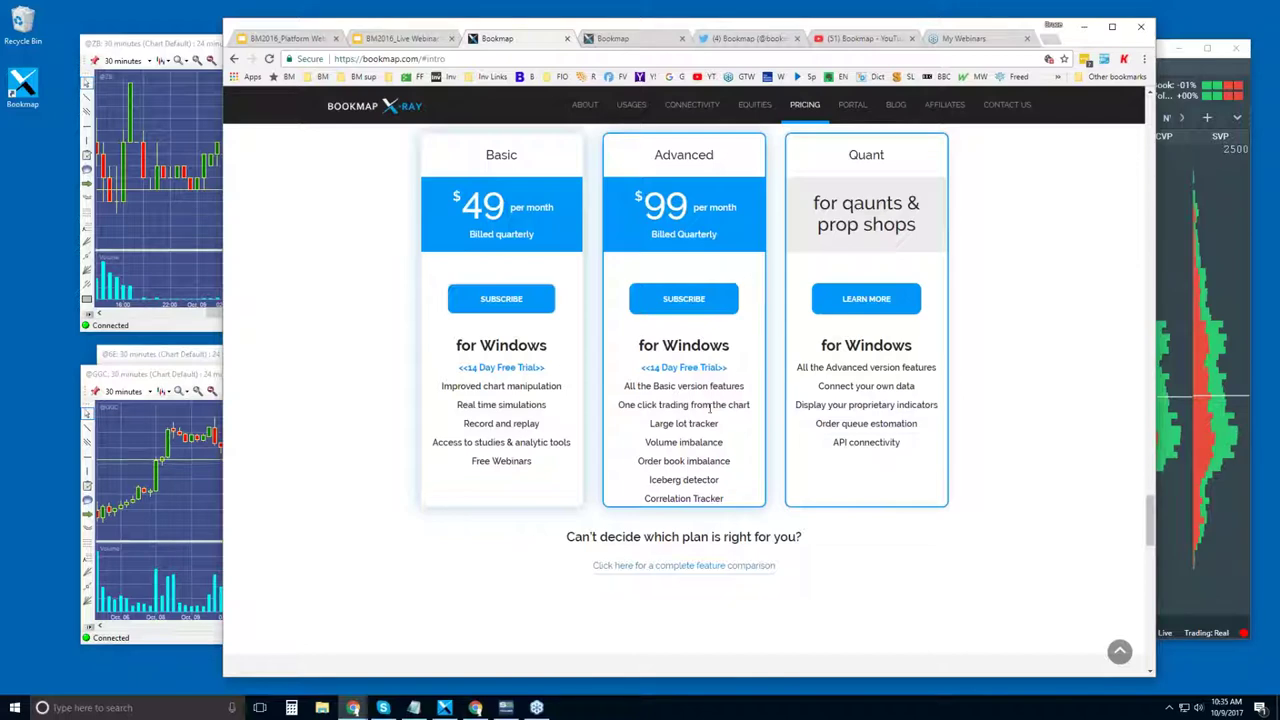
drag(710, 408, 712, 510)
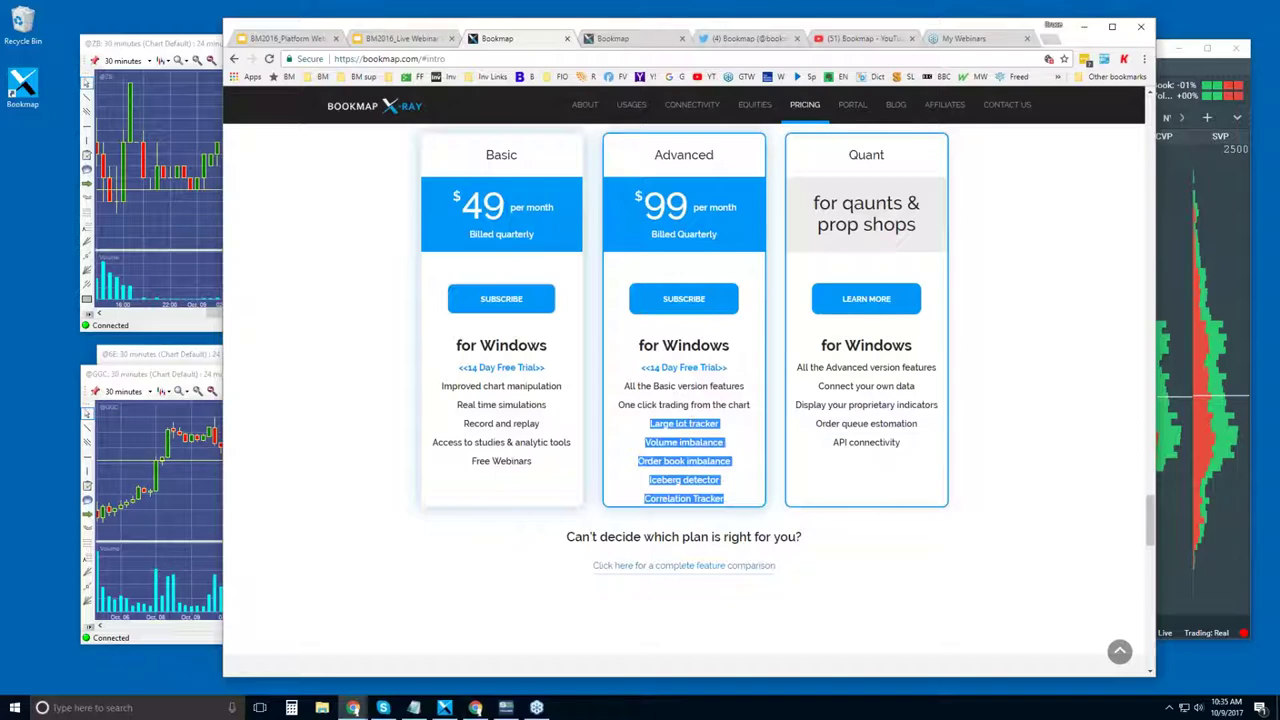
click(712, 510)
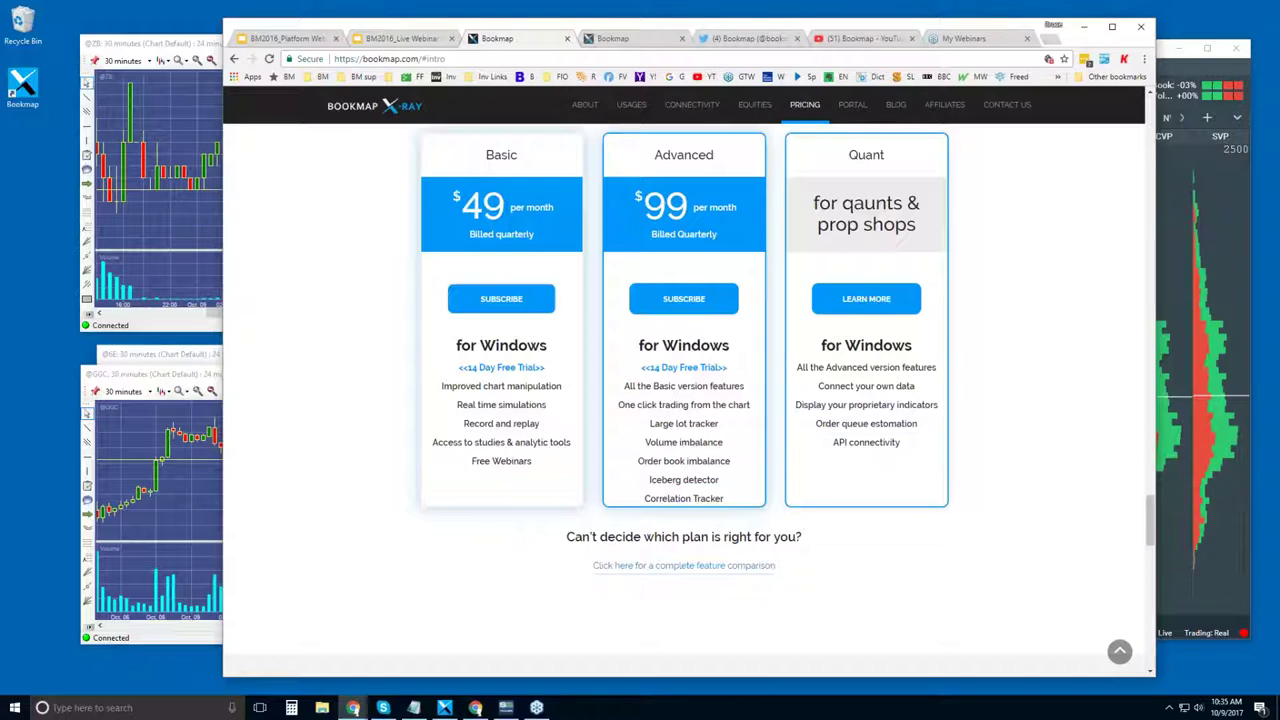
drag(650, 424, 717, 425)
drag(645, 442, 730, 462)
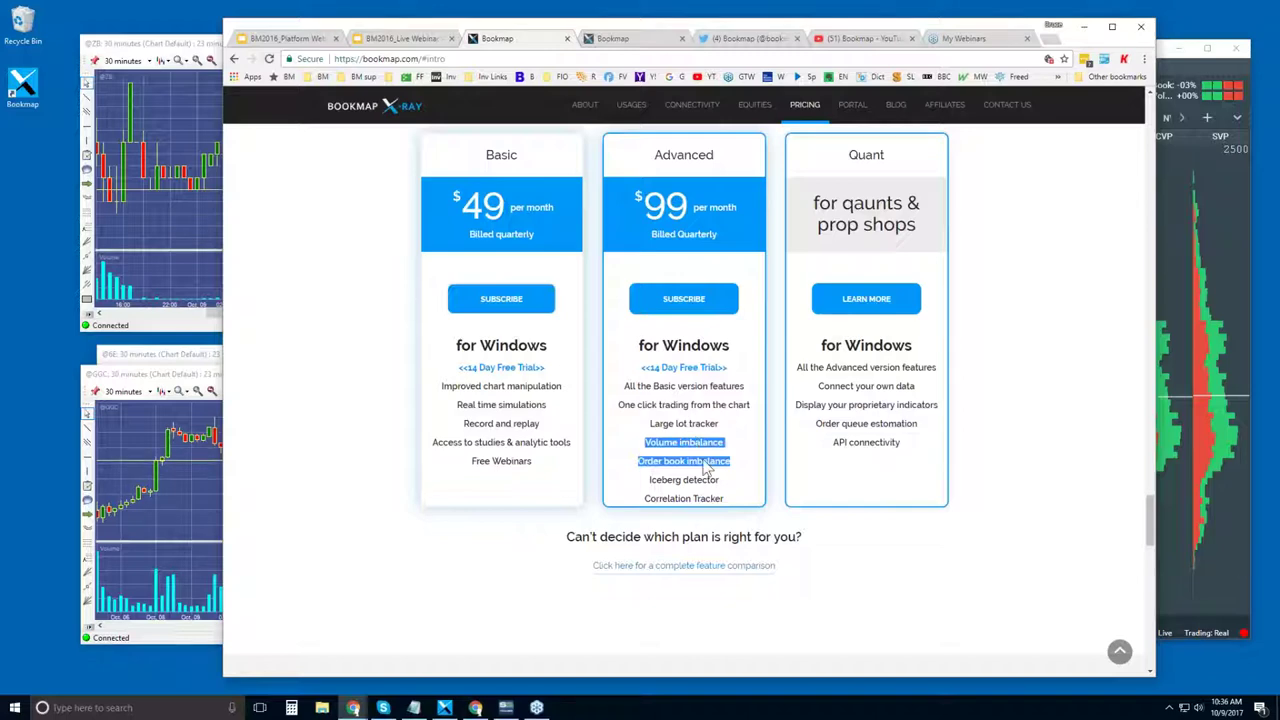
drag(649, 480, 697, 481)
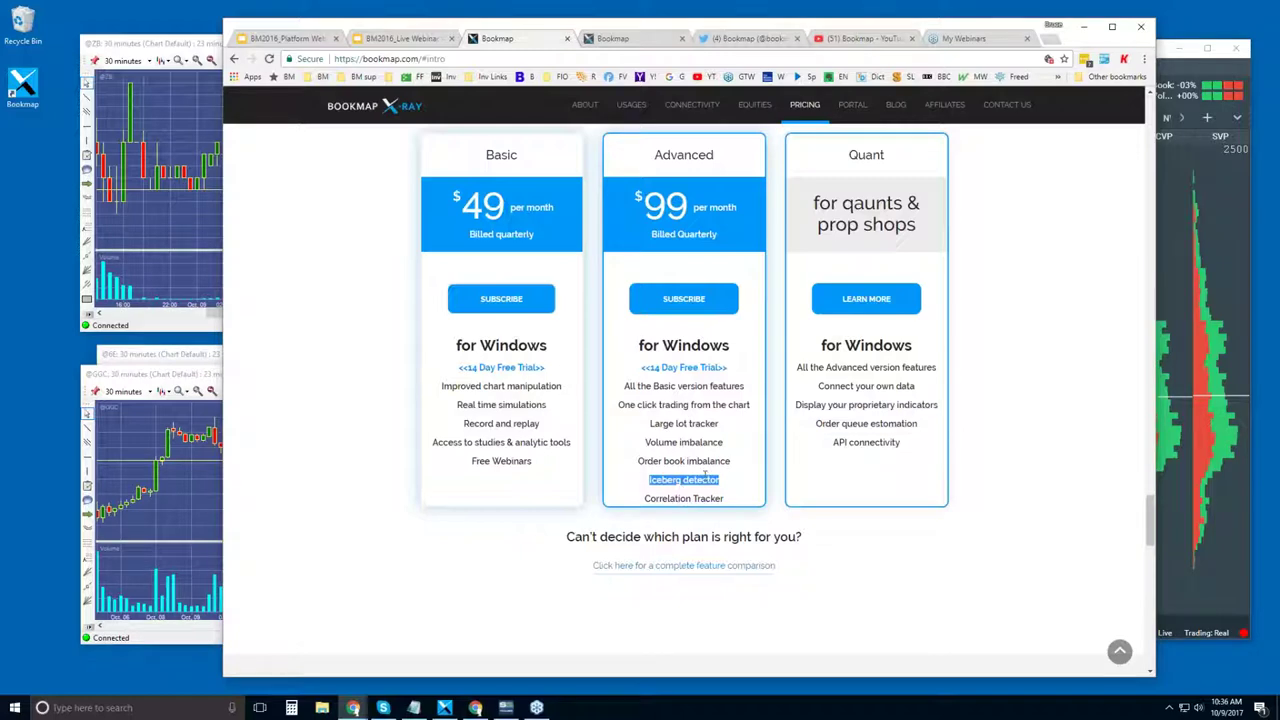
triple_click(680, 497)
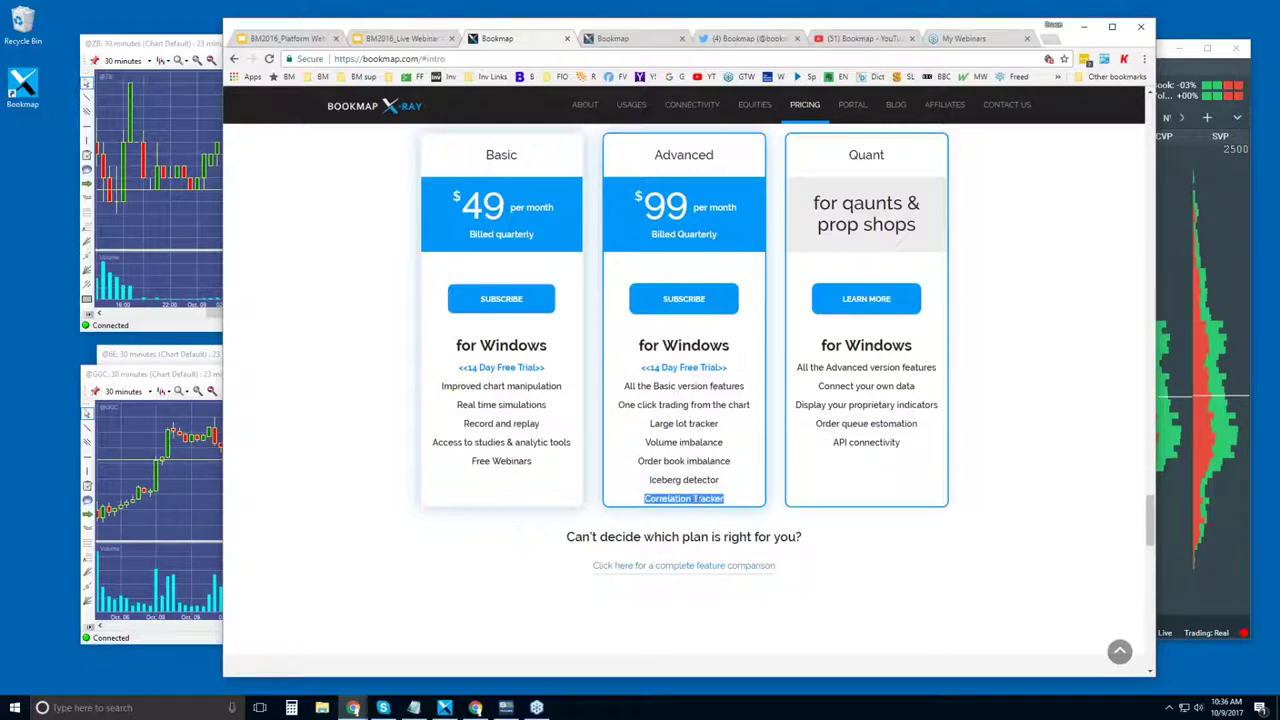
click(695, 463)
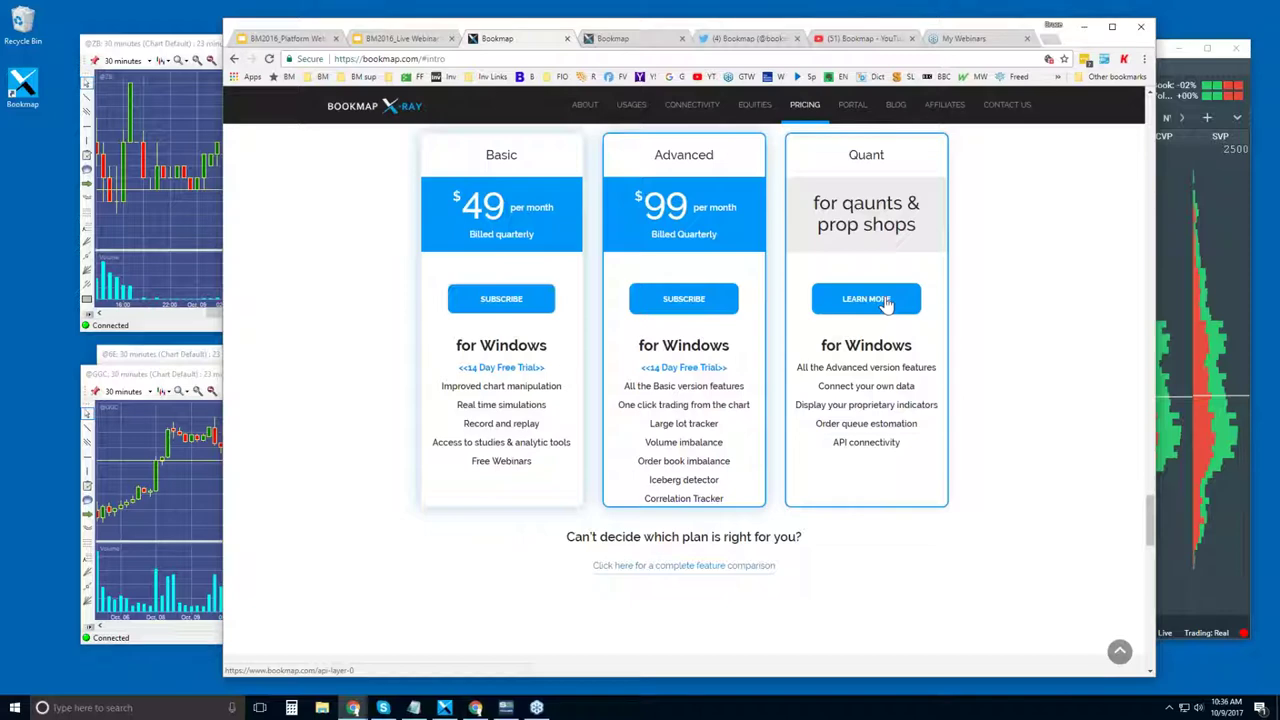
- Review the complete Bookmap versions feature comparison, close it, and go to Bookmap's Twitter profile
click(676, 568)
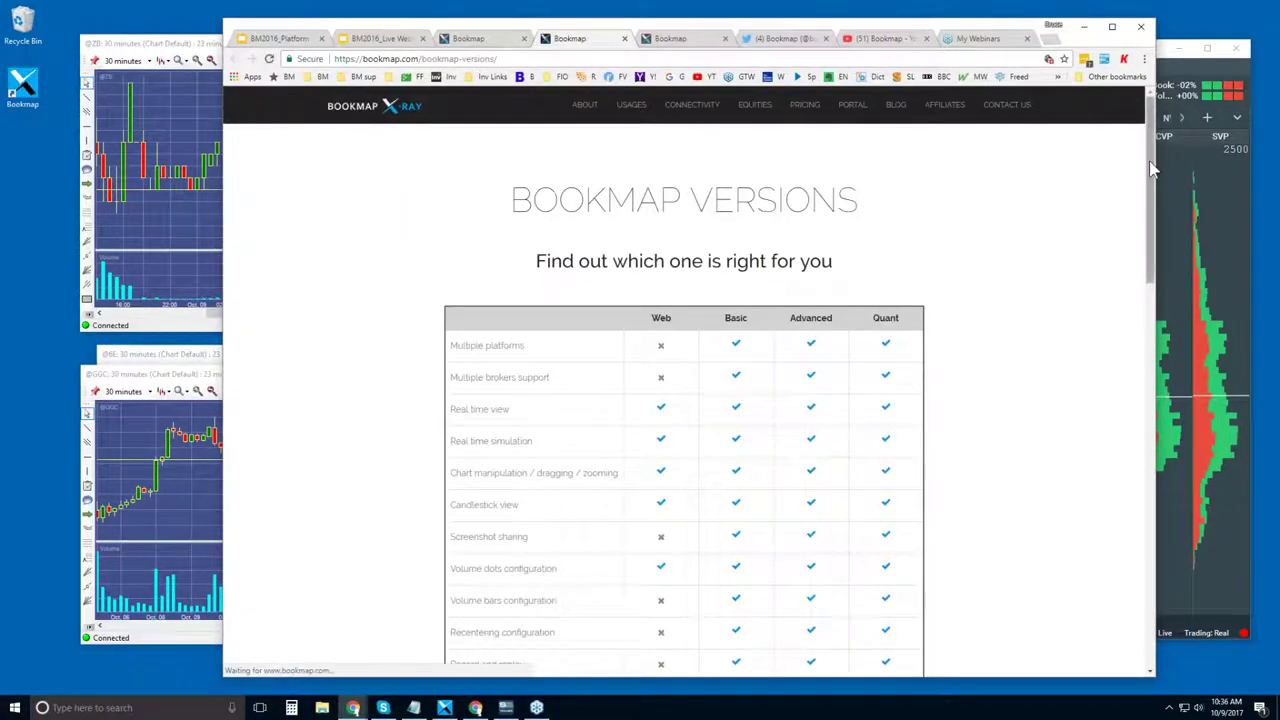
mouse_move(1150, 170)
mouse_down()
mouse_move(1140, 318)
mouse_move(1152, 511)
mouse_move(1156, 157)
mouse_up()
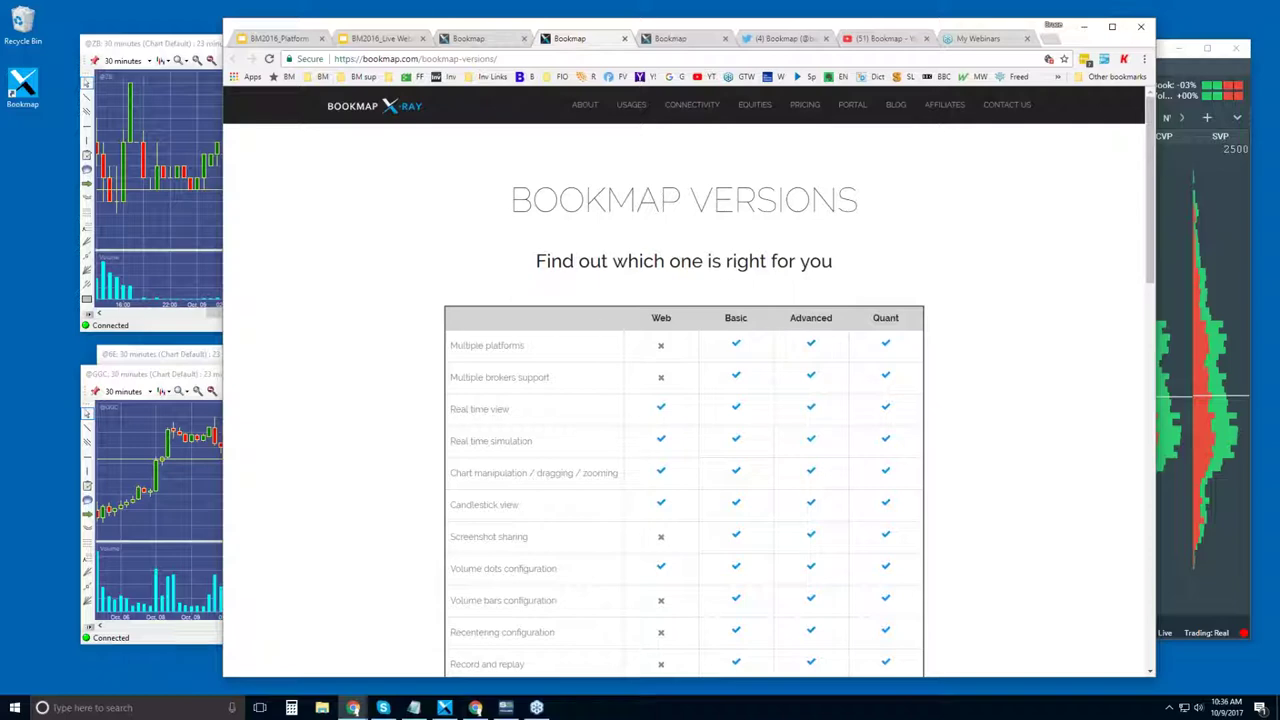
click(624, 38)
click(689, 40)
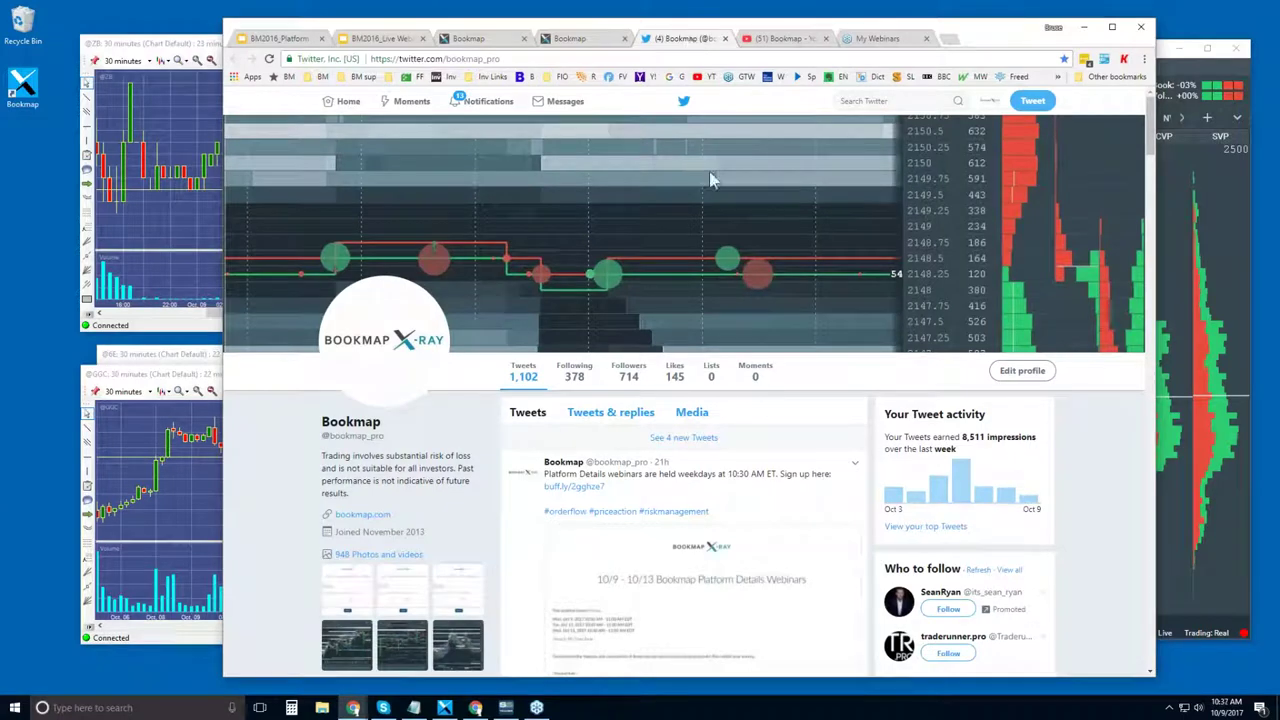
- Scroll the Bookmap Twitter timeline down to the Oct 6 NFLX and AMZN chart tweets
scroll(688, 256, down, 1)
scroll(690, 268, down, 3)
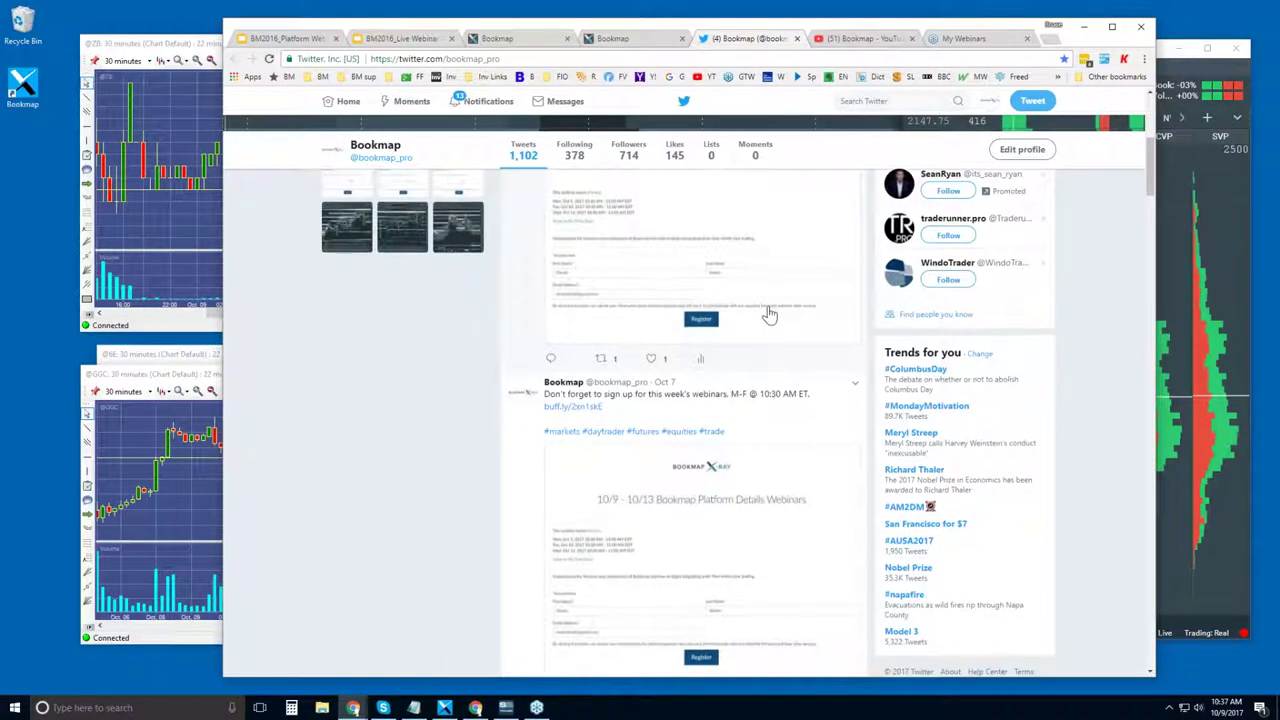
scroll(766, 312, down, 1)
scroll(769, 315, up, 2)
scroll(769, 315, down, 4)
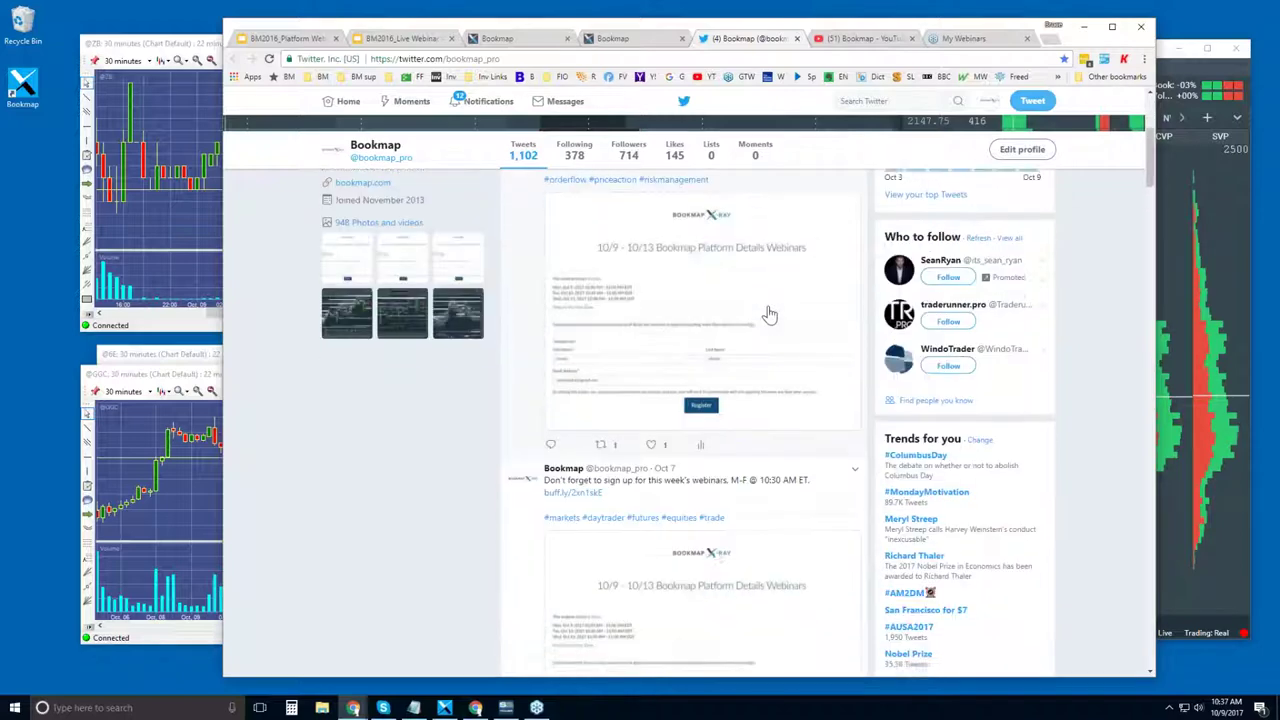
scroll(769, 315, down, 3)
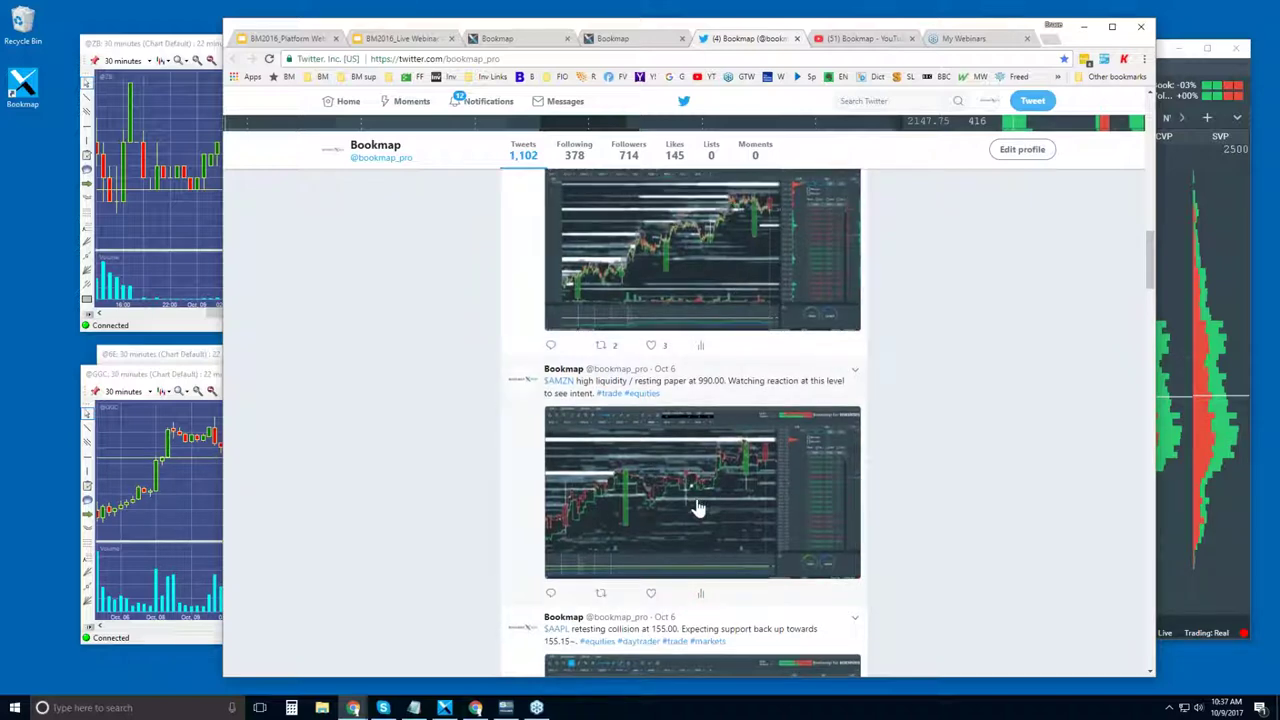
scroll(698, 509, down, 6)
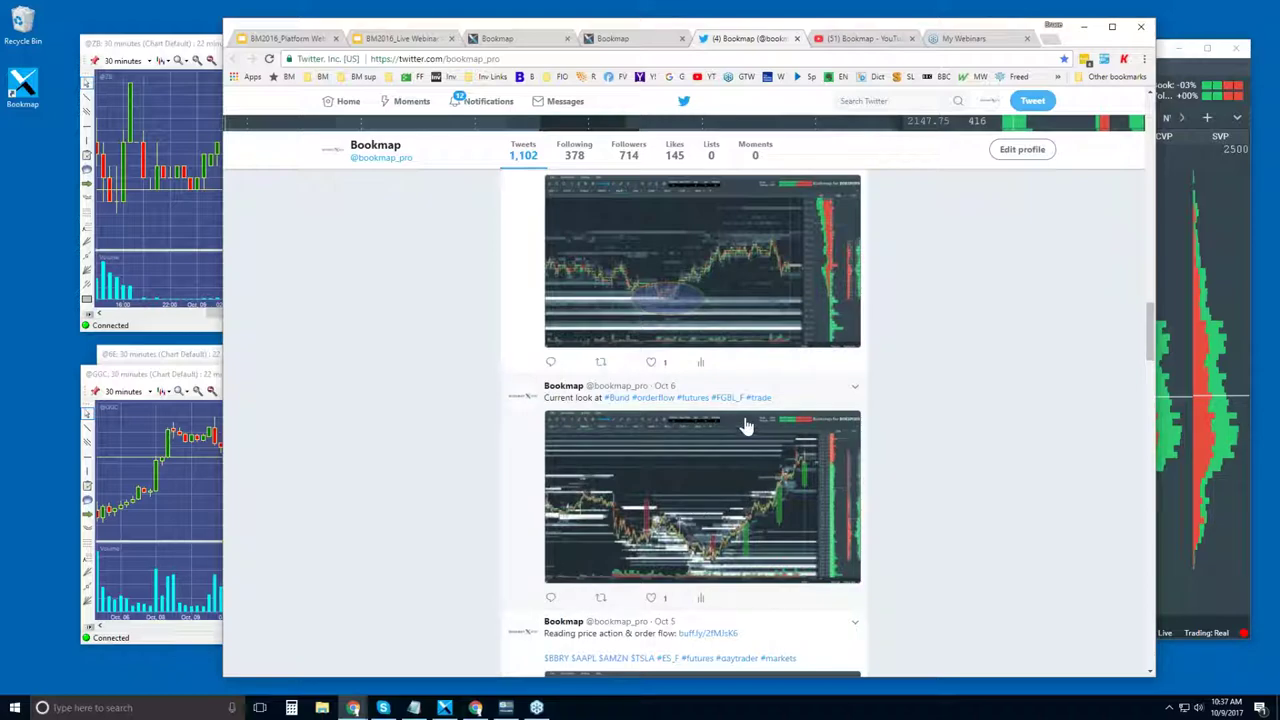
scroll(952, 318, up, 10)
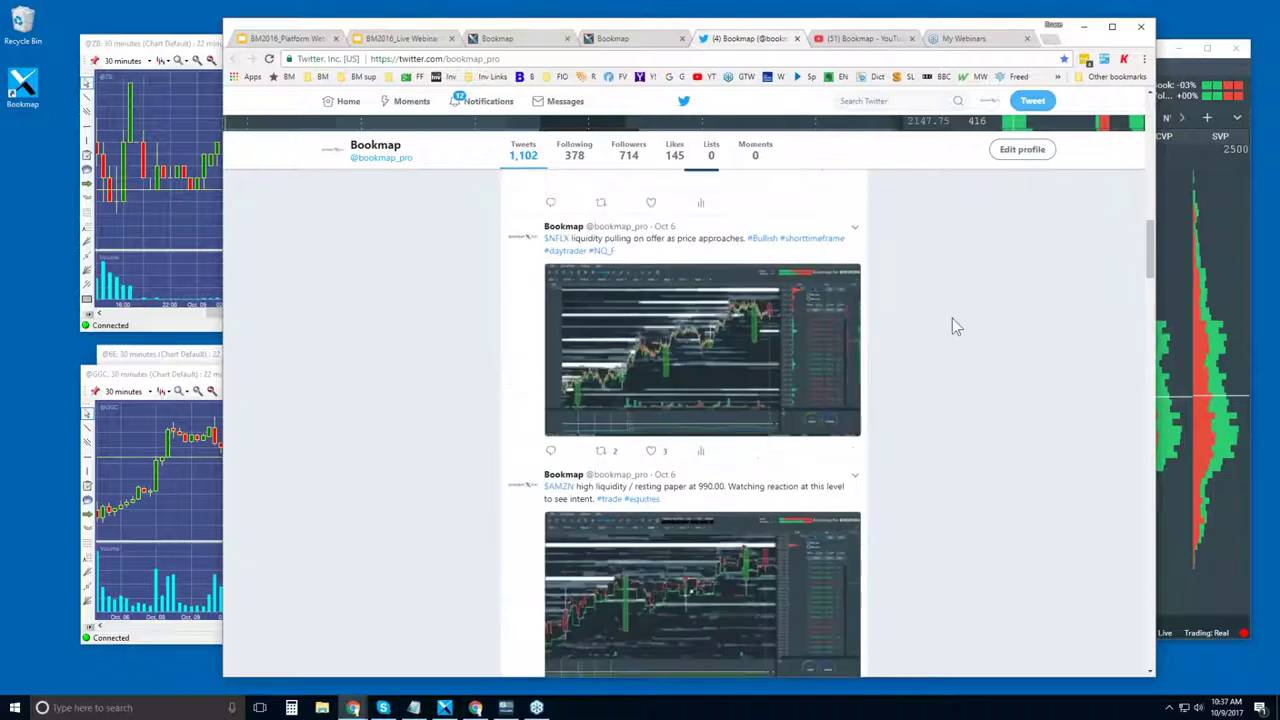
scroll(952, 318, up, 5)
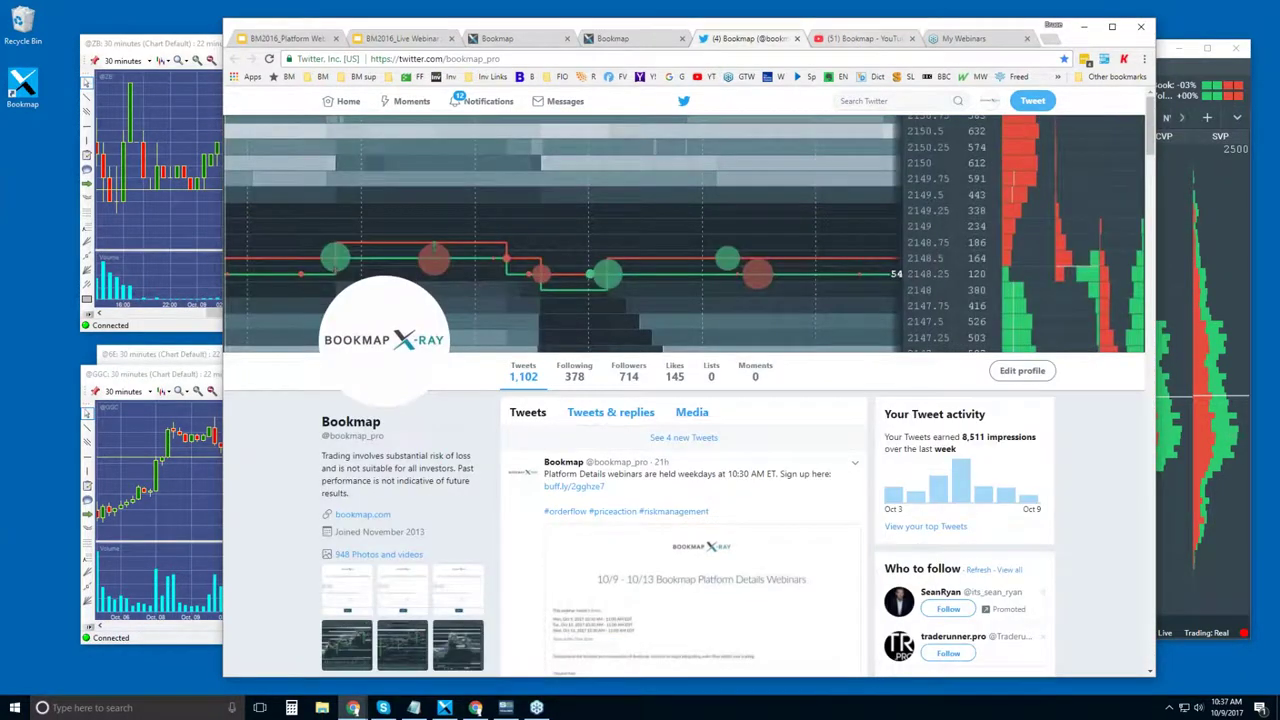
- Browse the Bookmap YouTube channel's video sections, return to the top, and move the browser aside
click(851, 39)
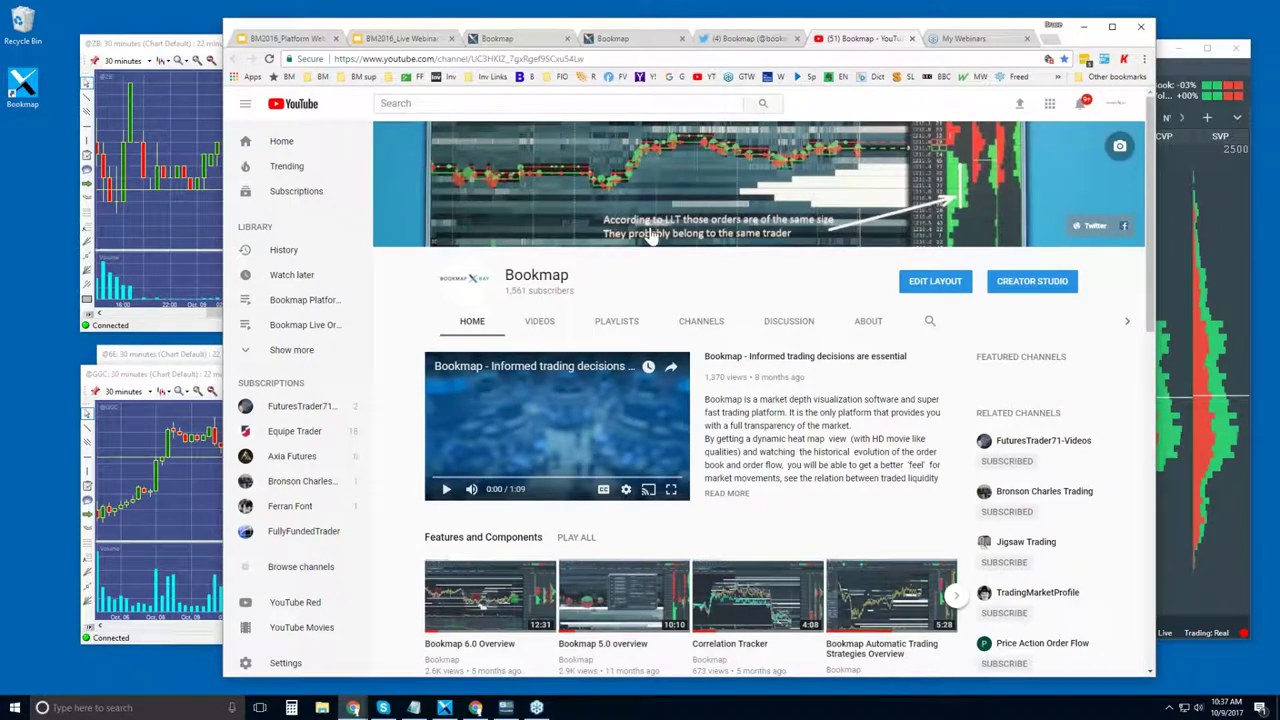
scroll(660, 415, down, 1)
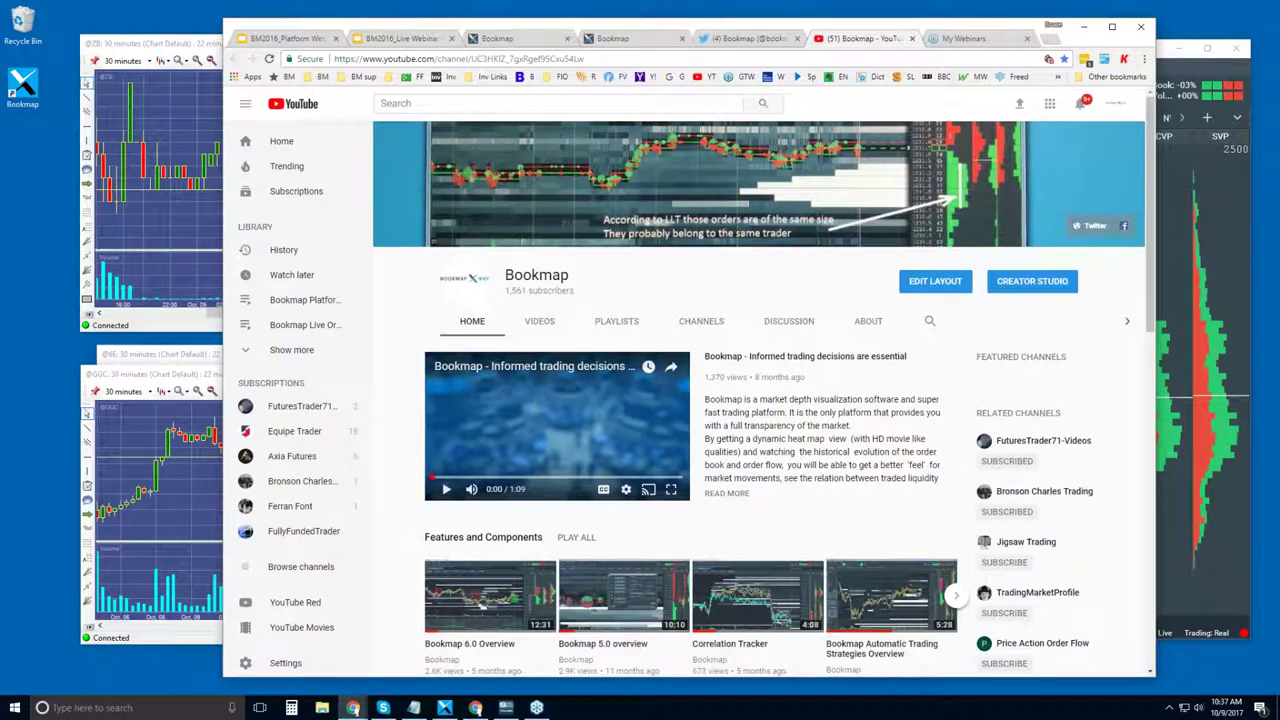
scroll(490, 595, up, 1)
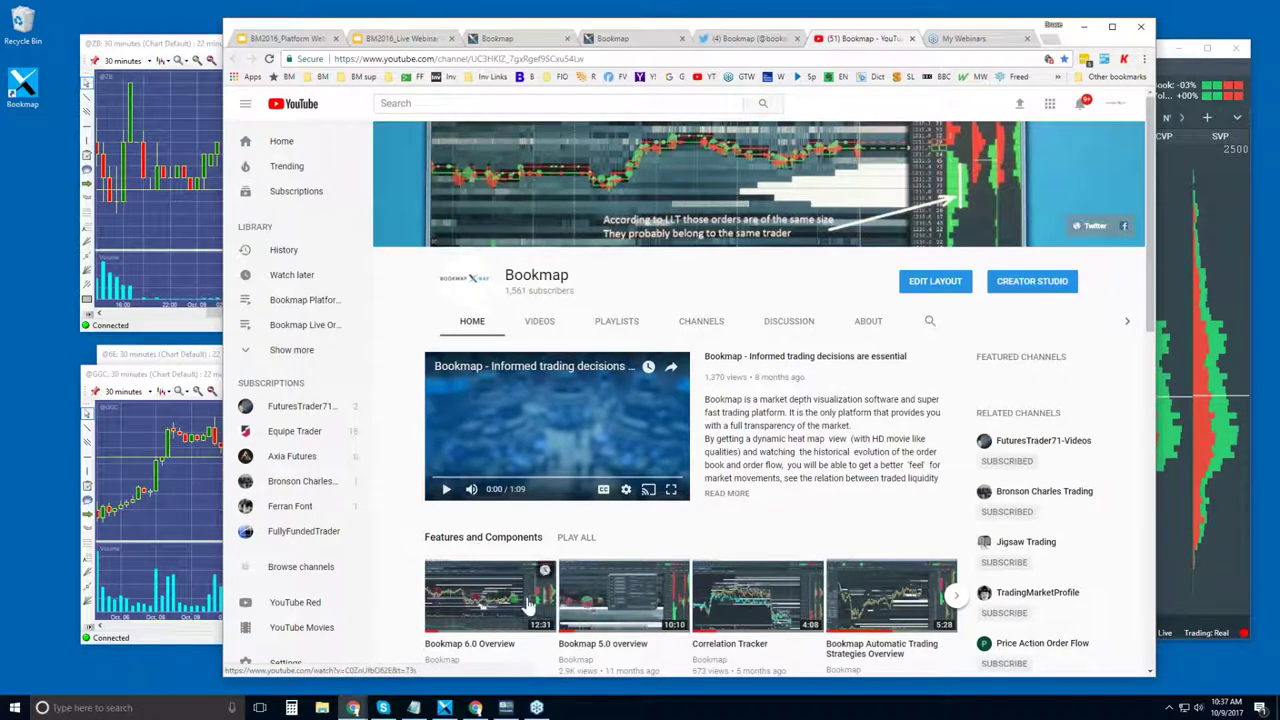
scroll(530, 605, down, 1)
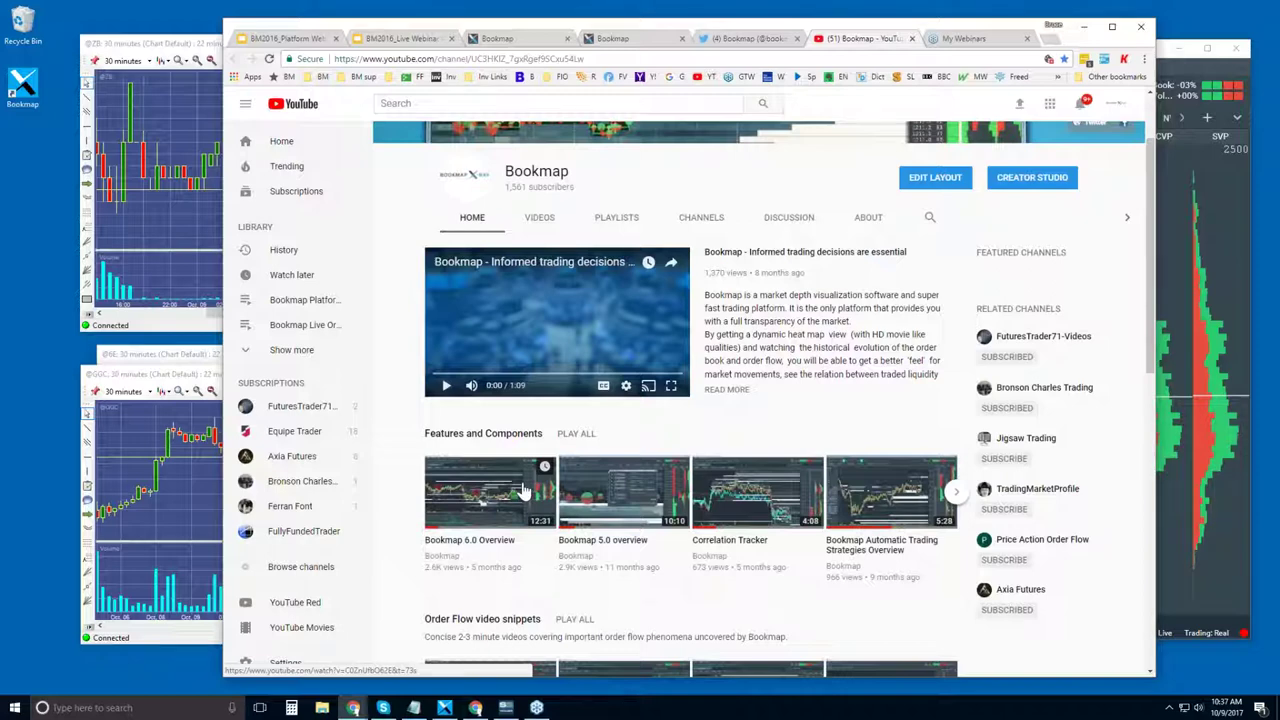
scroll(522, 490, down, 2)
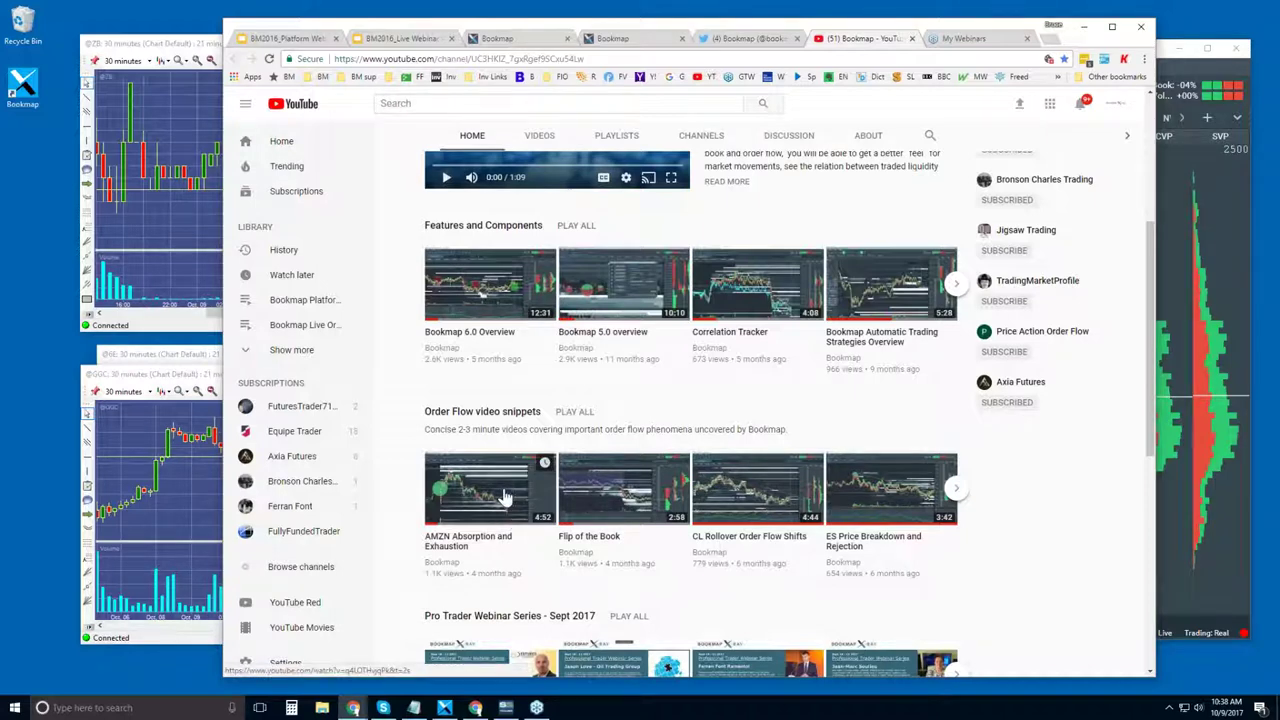
scroll(505, 497, down, 3)
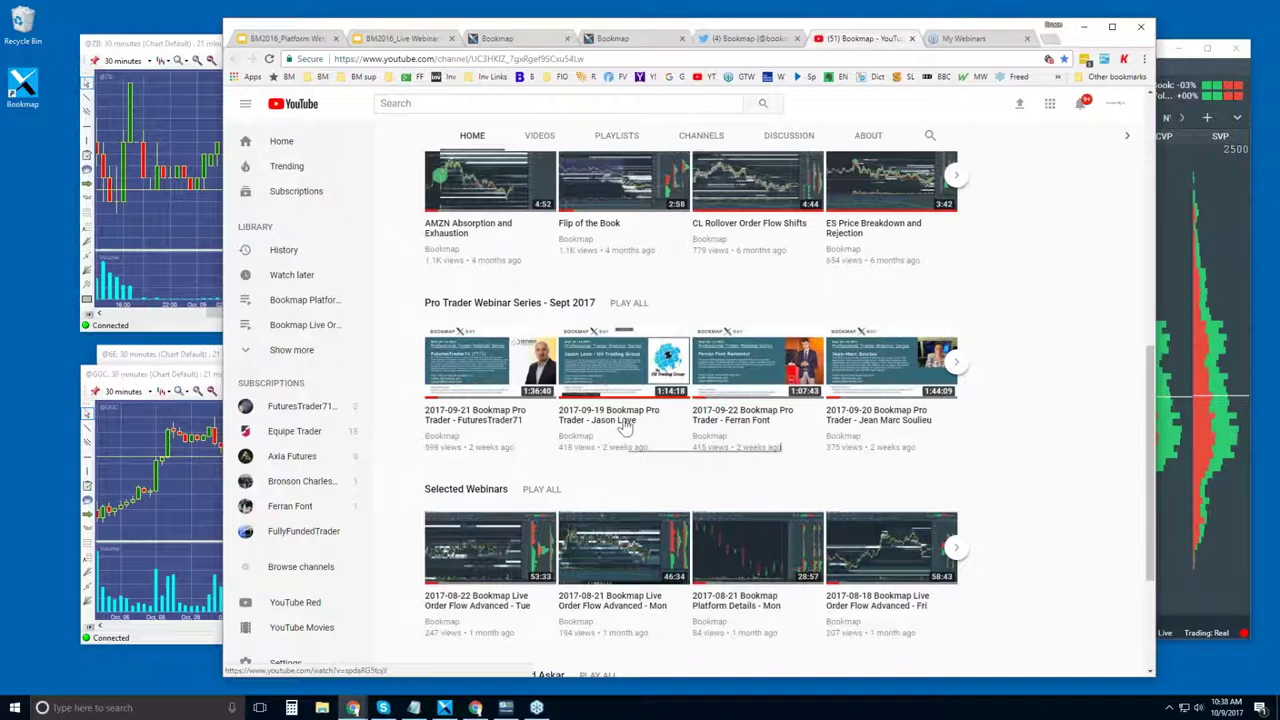
scroll(625, 425, down, 3)
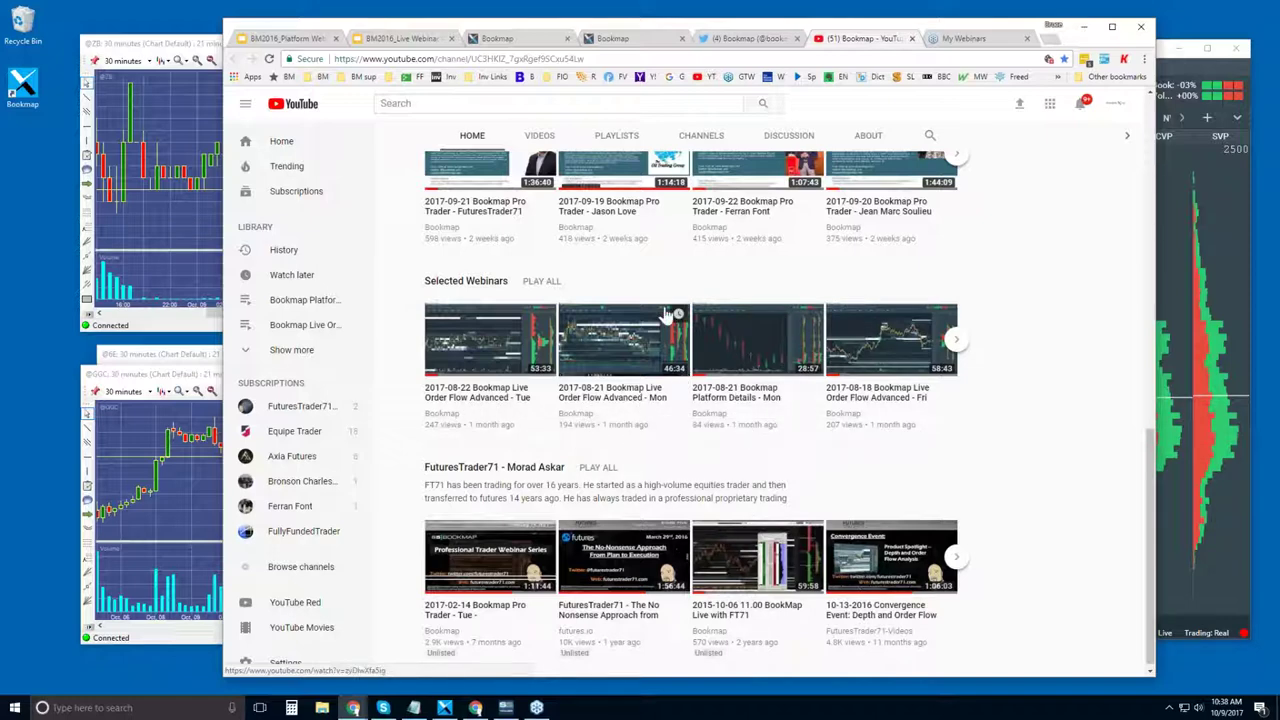
scroll(666, 315, up, 10)
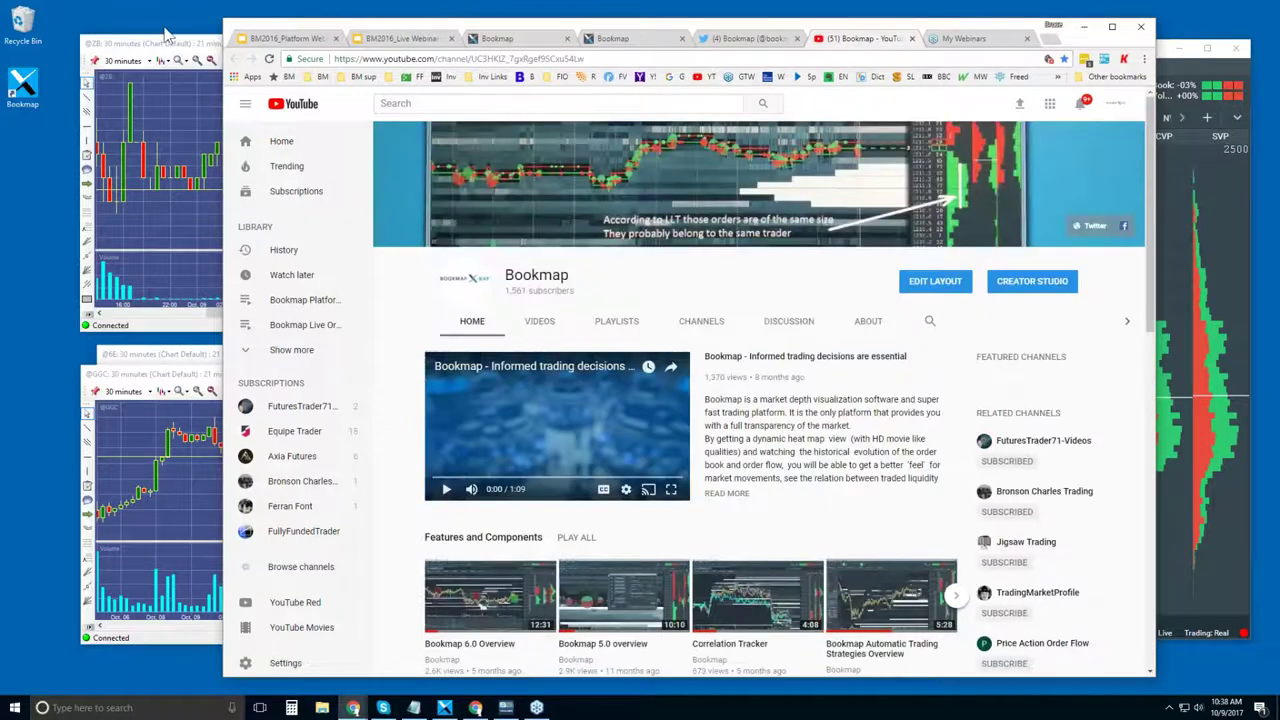
drag(976, 28, 901, 18)
- Bring the Bookmap NQZ7 window forward, maximize it, and zoom to roughly 09:15–10:45
click(1100, 48)
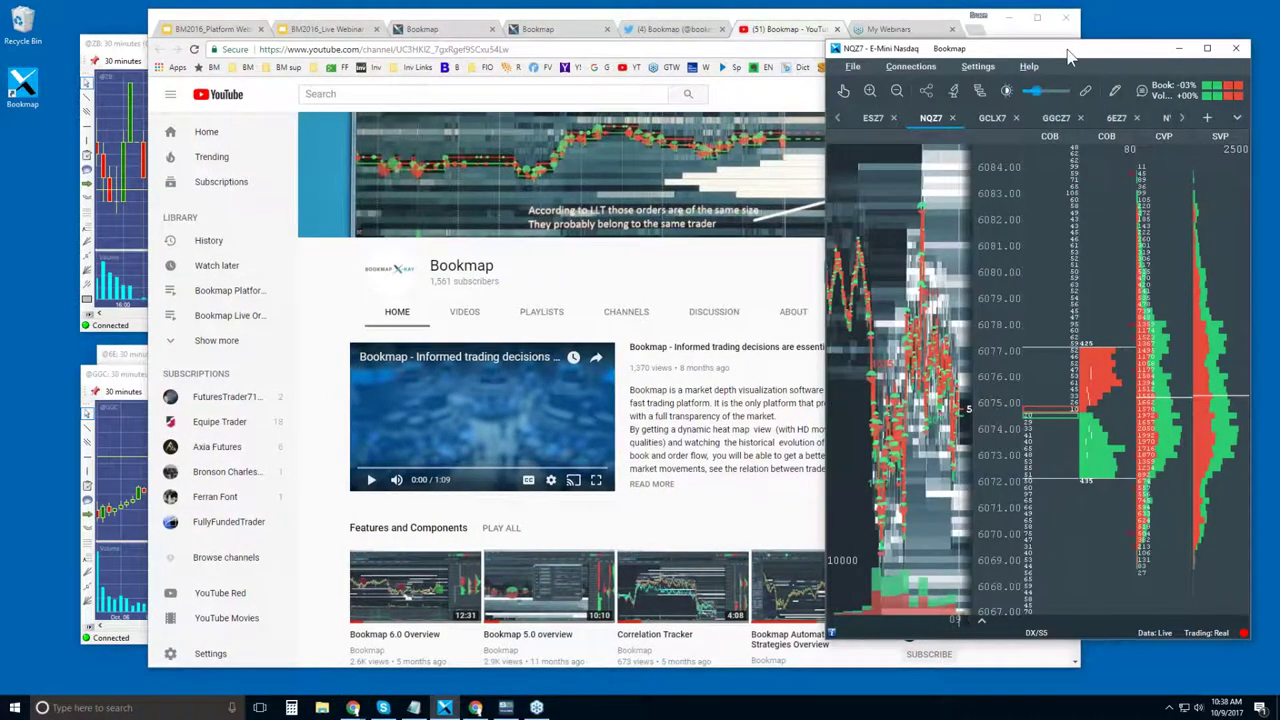
double_click(1068, 56)
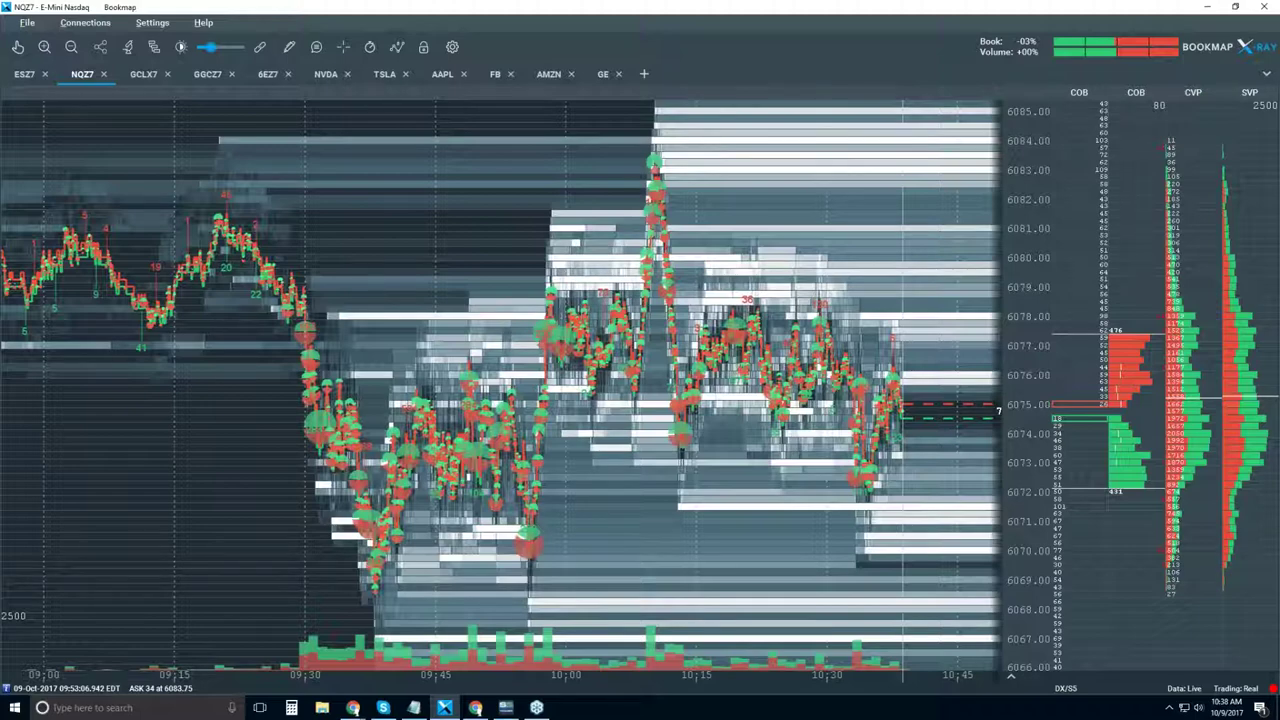
scroll(628, 386, down, 2)
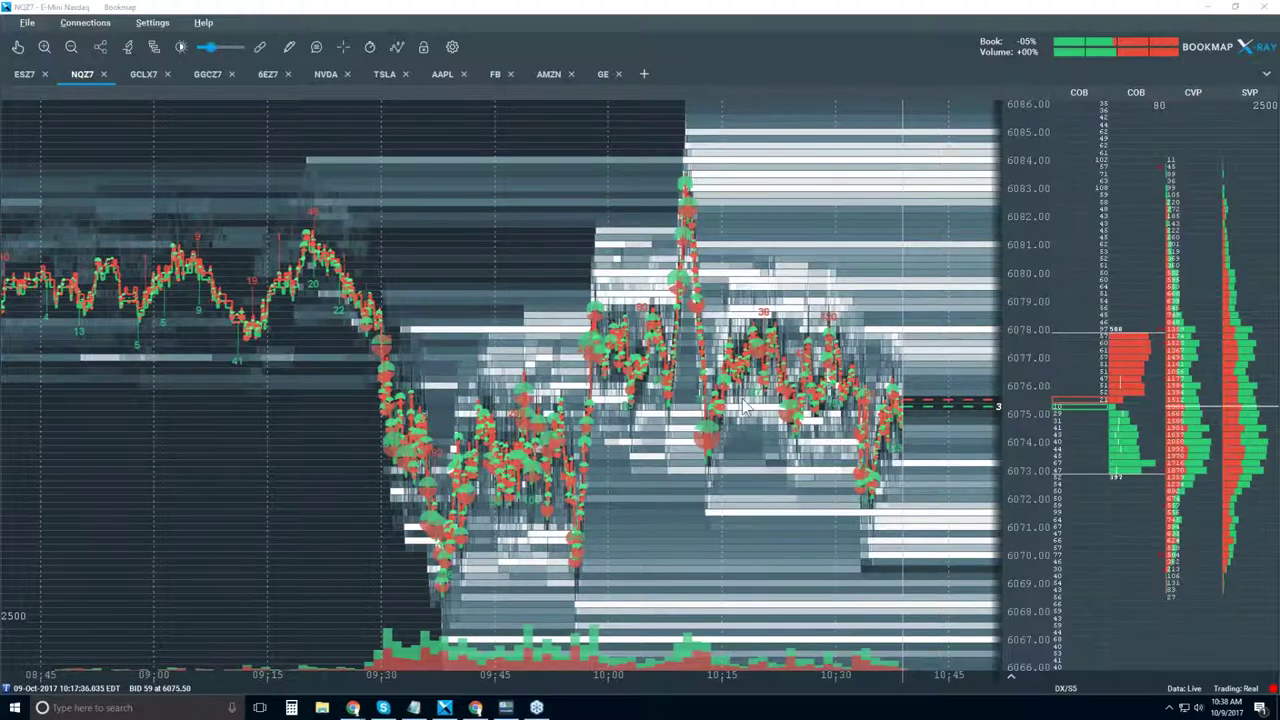
scroll(743, 405, up, 1)
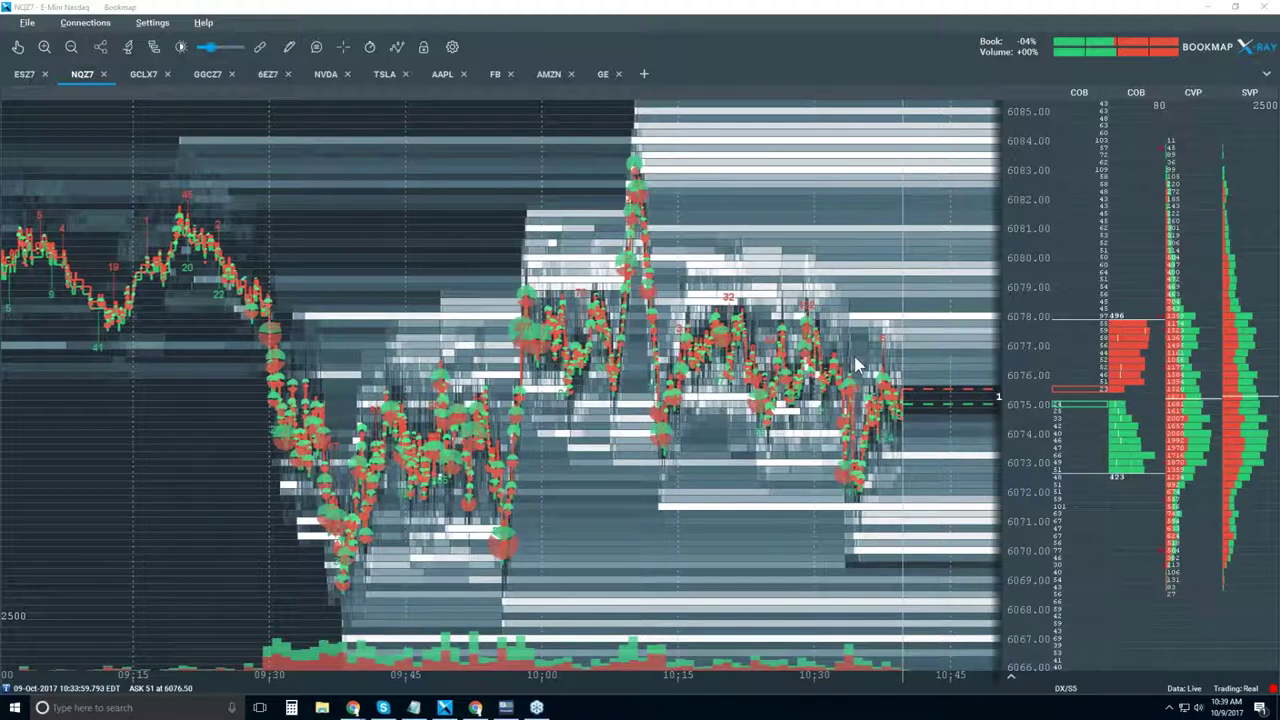
- Zoom the NQZ7 chart in to roughly 10:05–10:40
scroll(855, 365, up, 3)
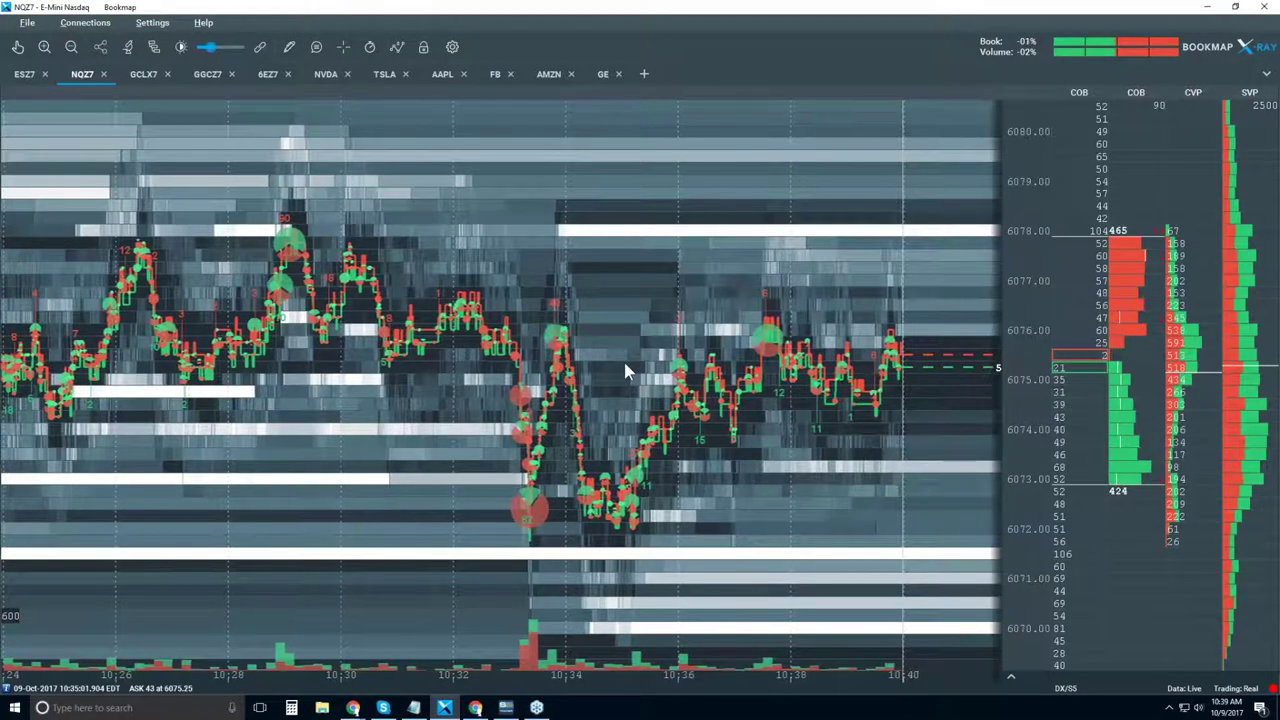
scroll(623, 366, down, 3)
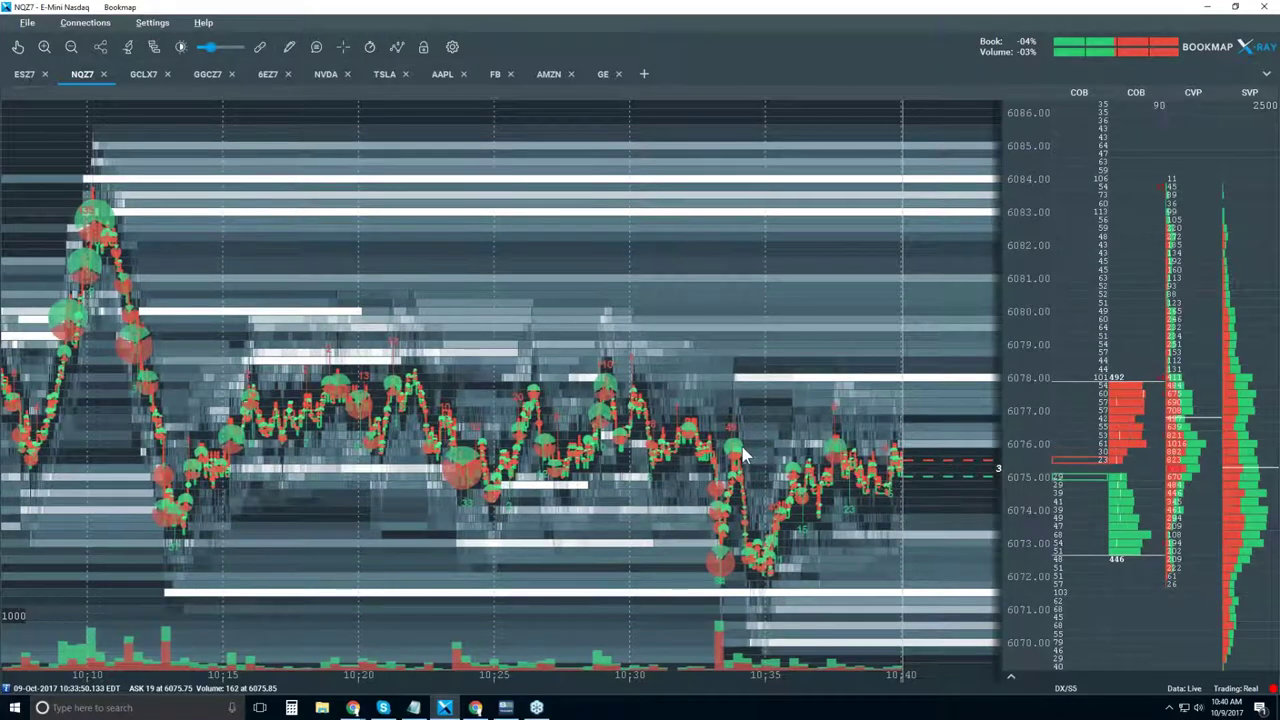
scroll(784, 439, down, 1)
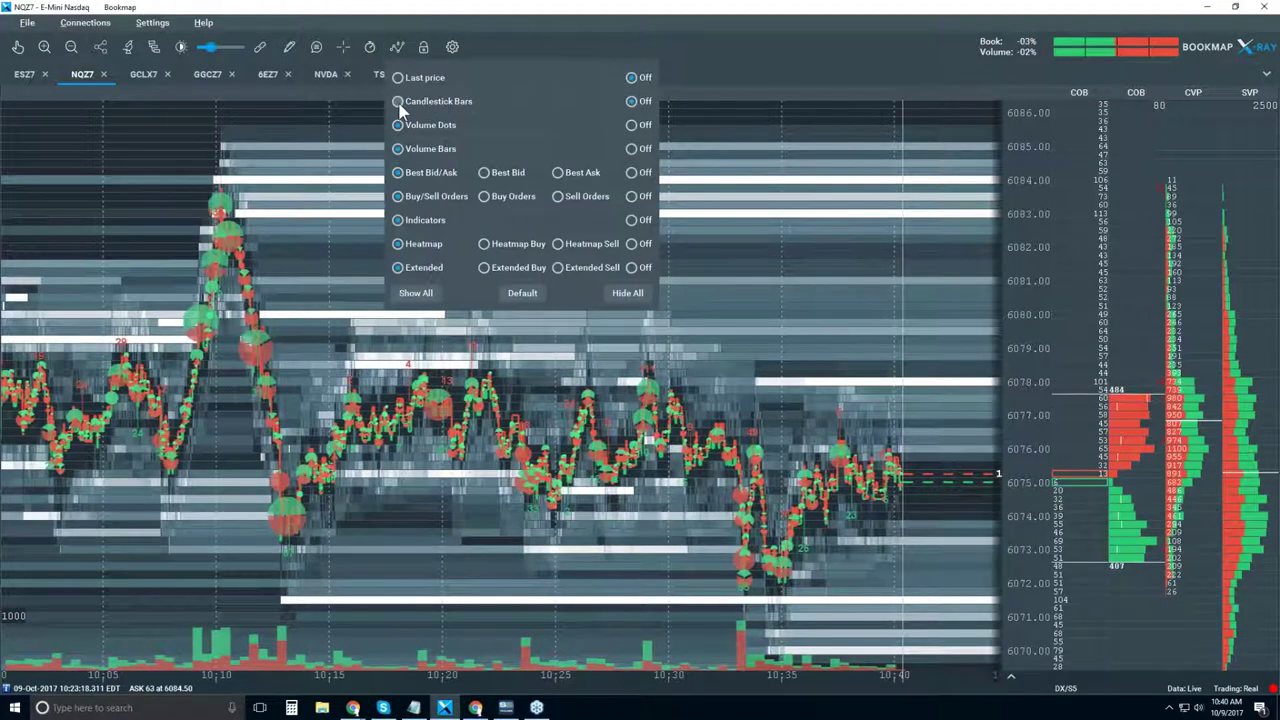
- Select Candlestick Bars and turn off Volume Dots, Volume Bars, Indicators, Heatmap, Extended and Best Bid/Ask
click(397, 101)
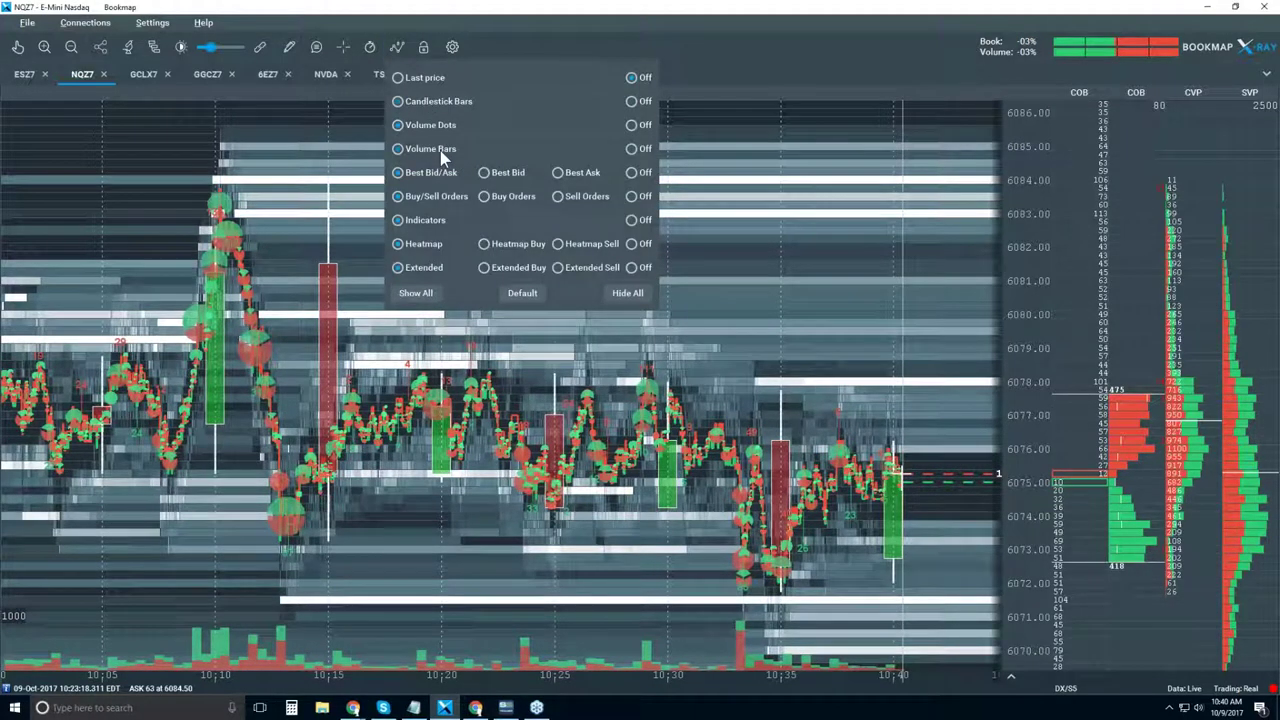
click(631, 125)
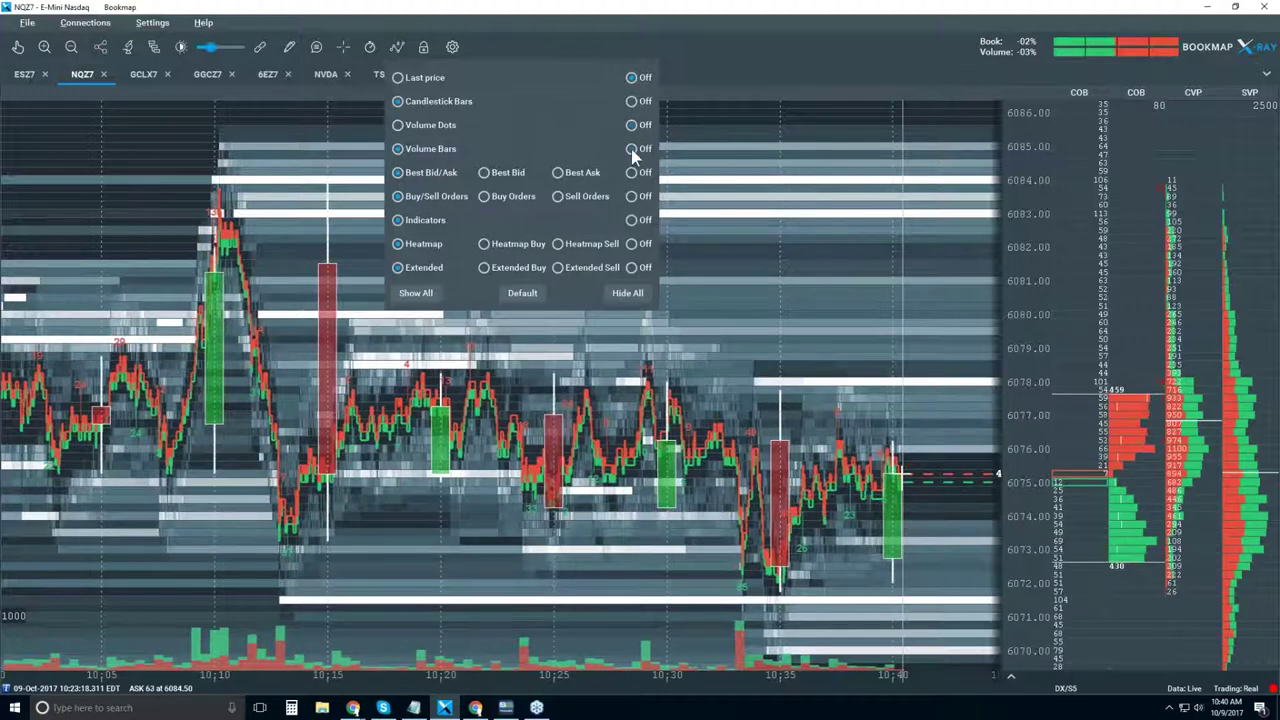
click(631, 149)
click(631, 220)
click(631, 243)
click(631, 267)
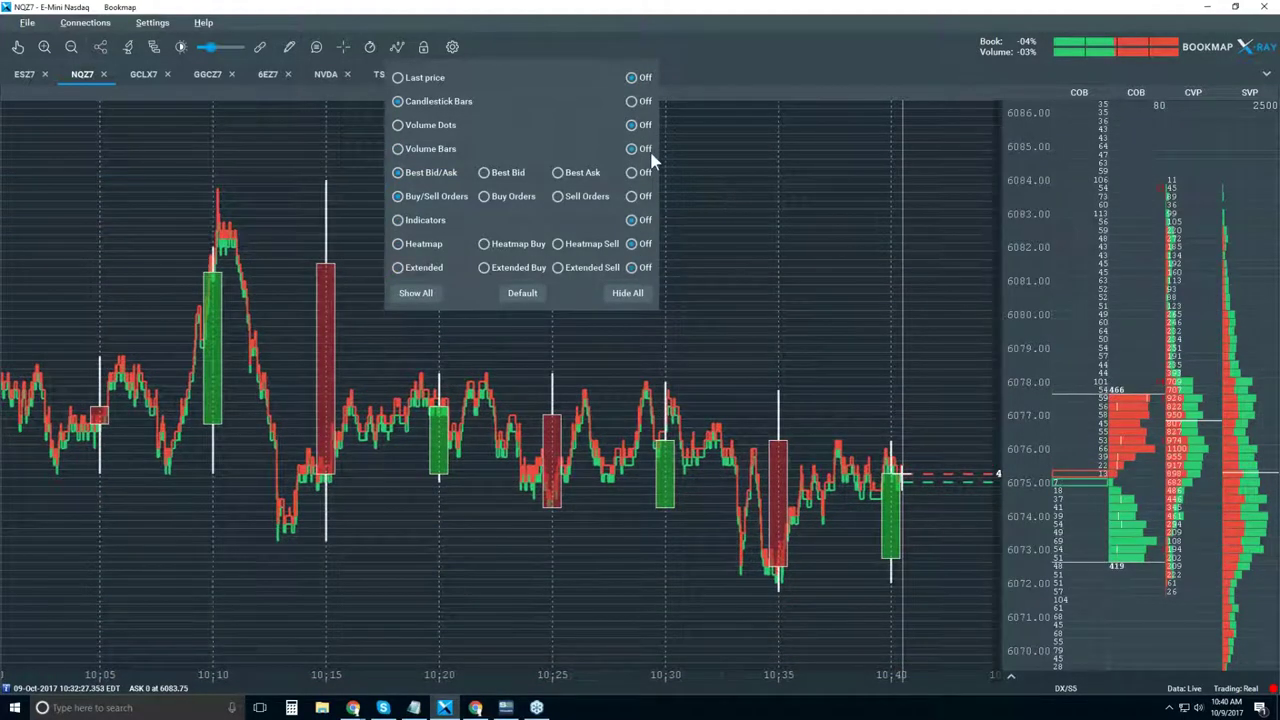
click(631, 173)
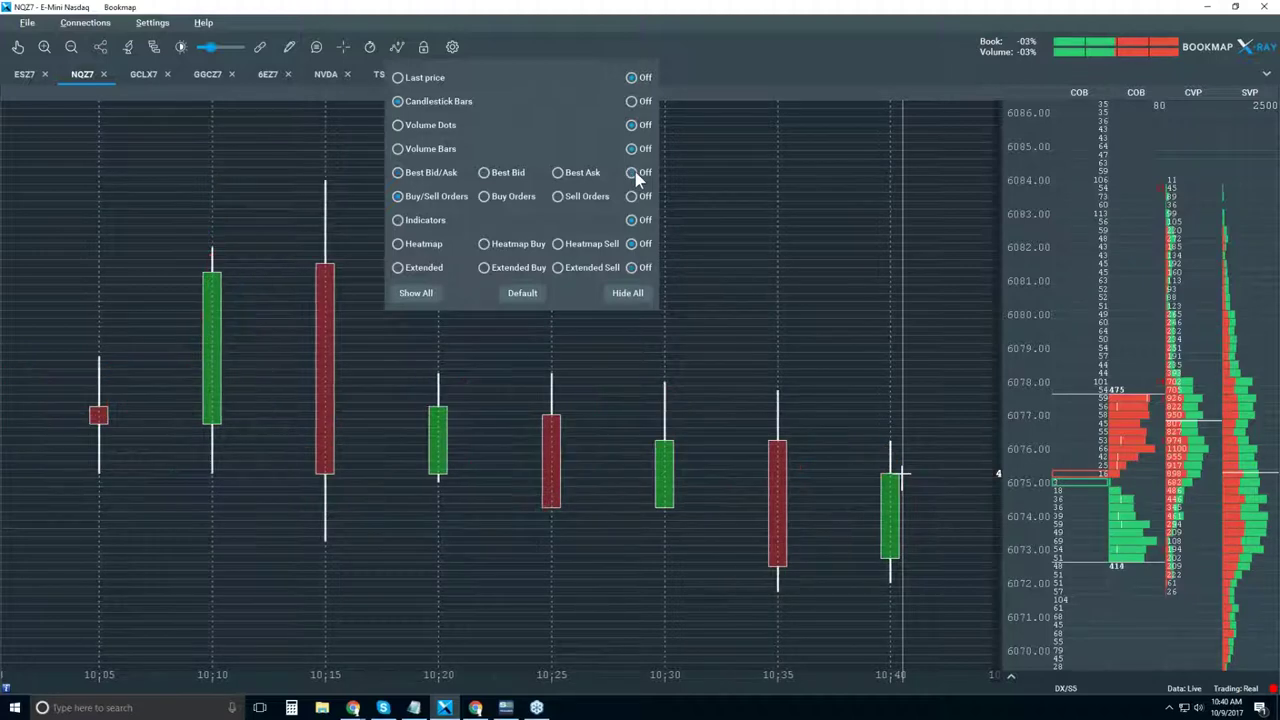
scroll(814, 277, down, 3)
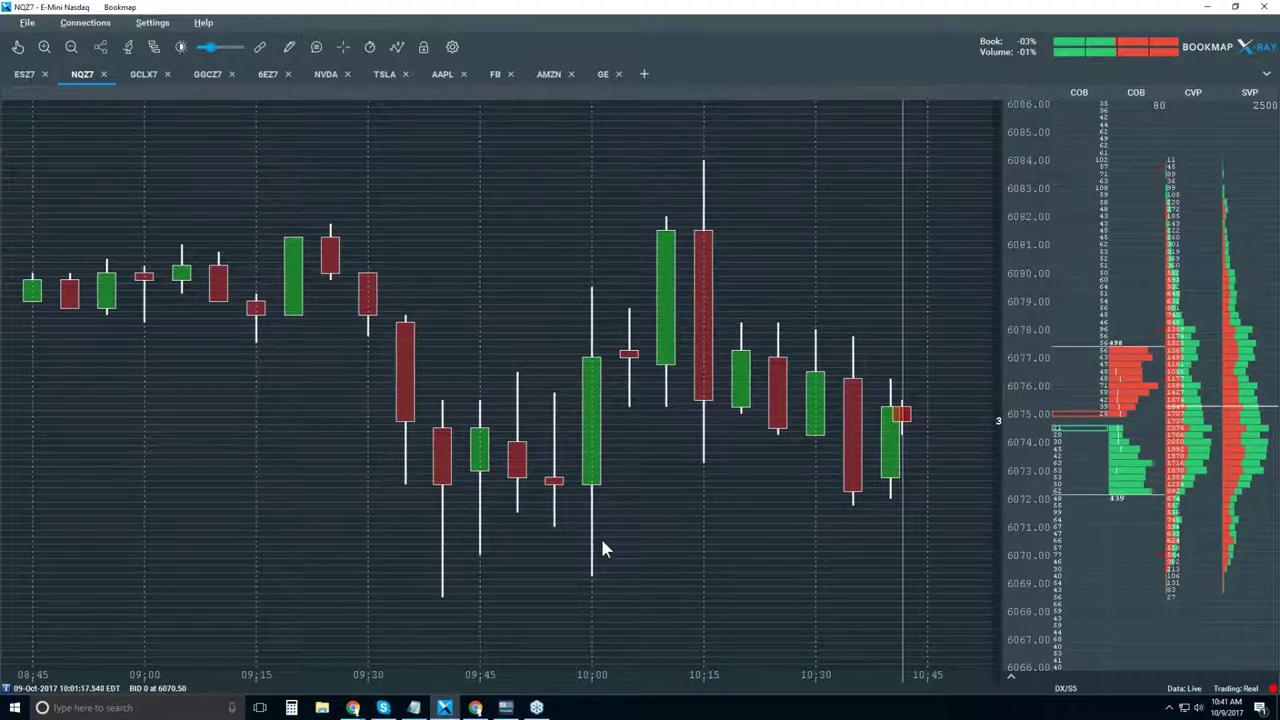
- Turn Volume Bars back on in the chart layers panel, then reopen the layers list
click(397, 48)
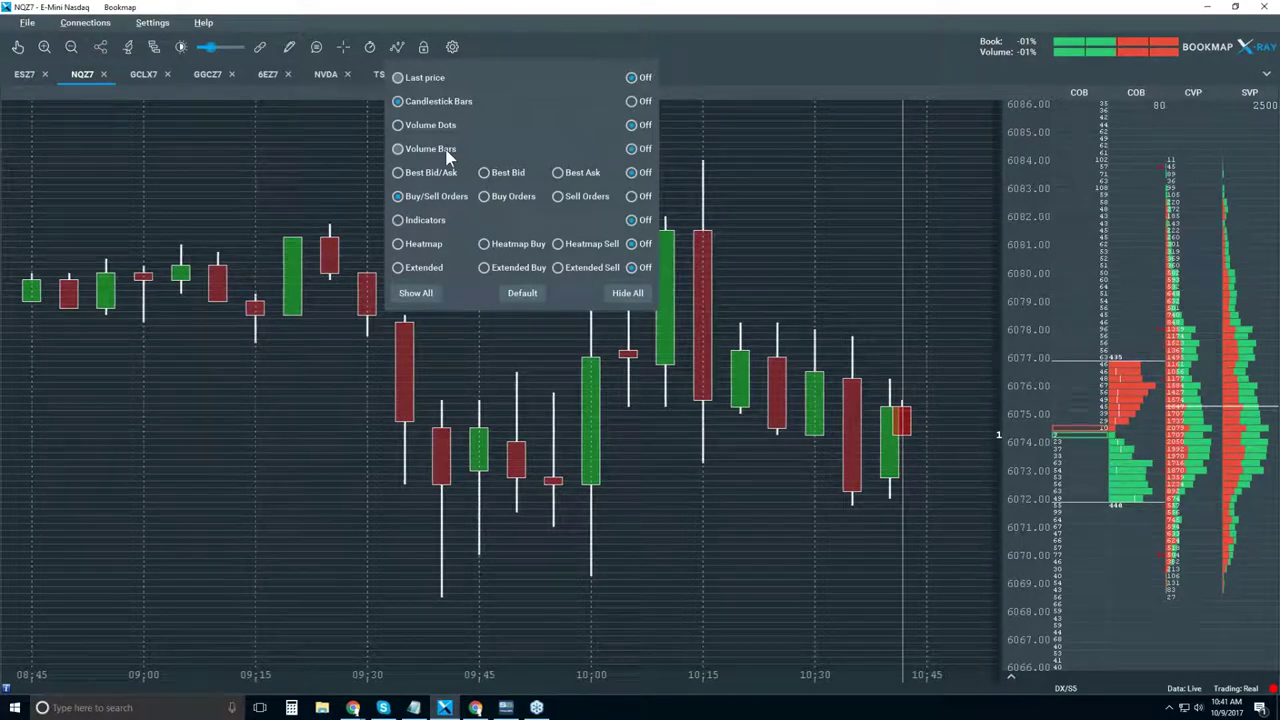
click(419, 150)
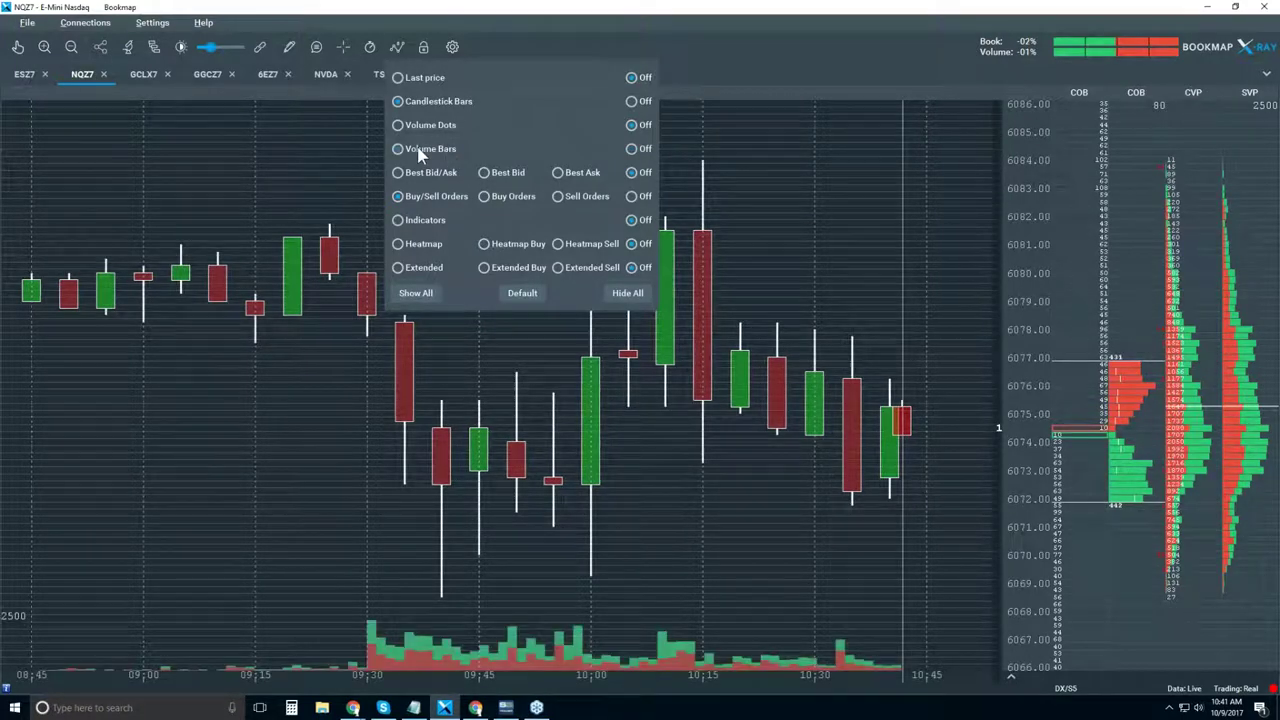
click(700, 42)
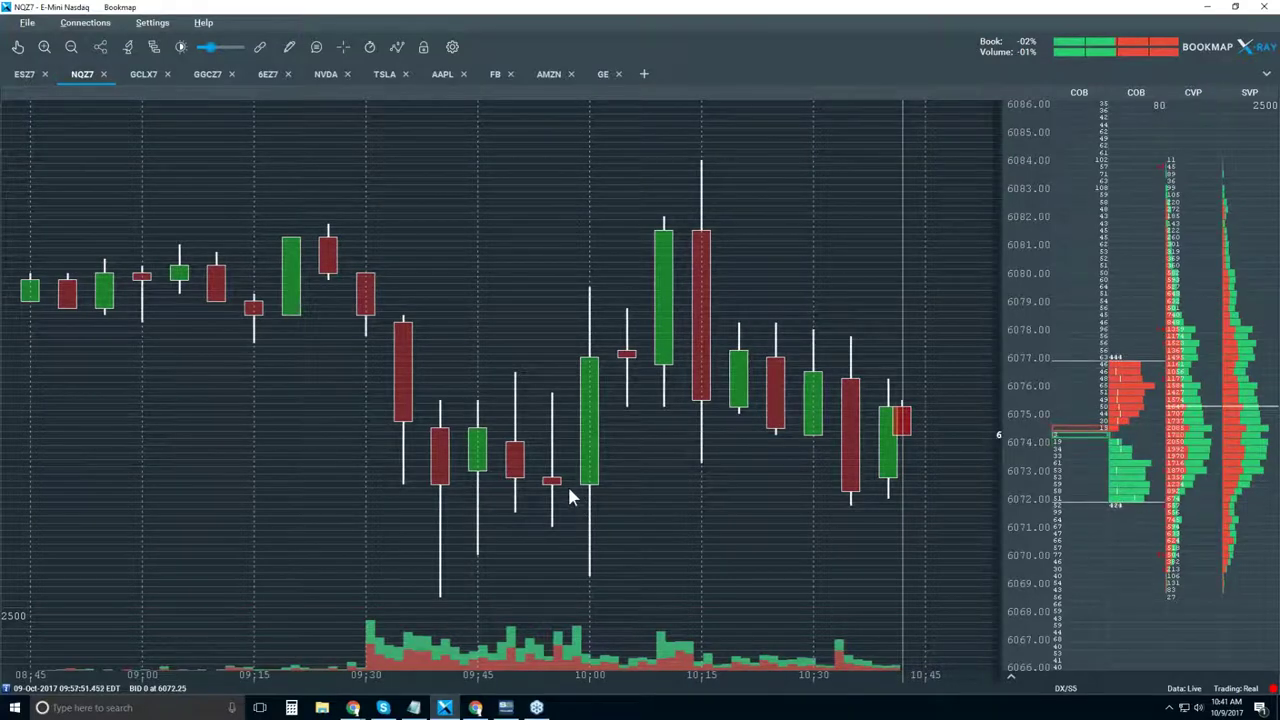
click(397, 47)
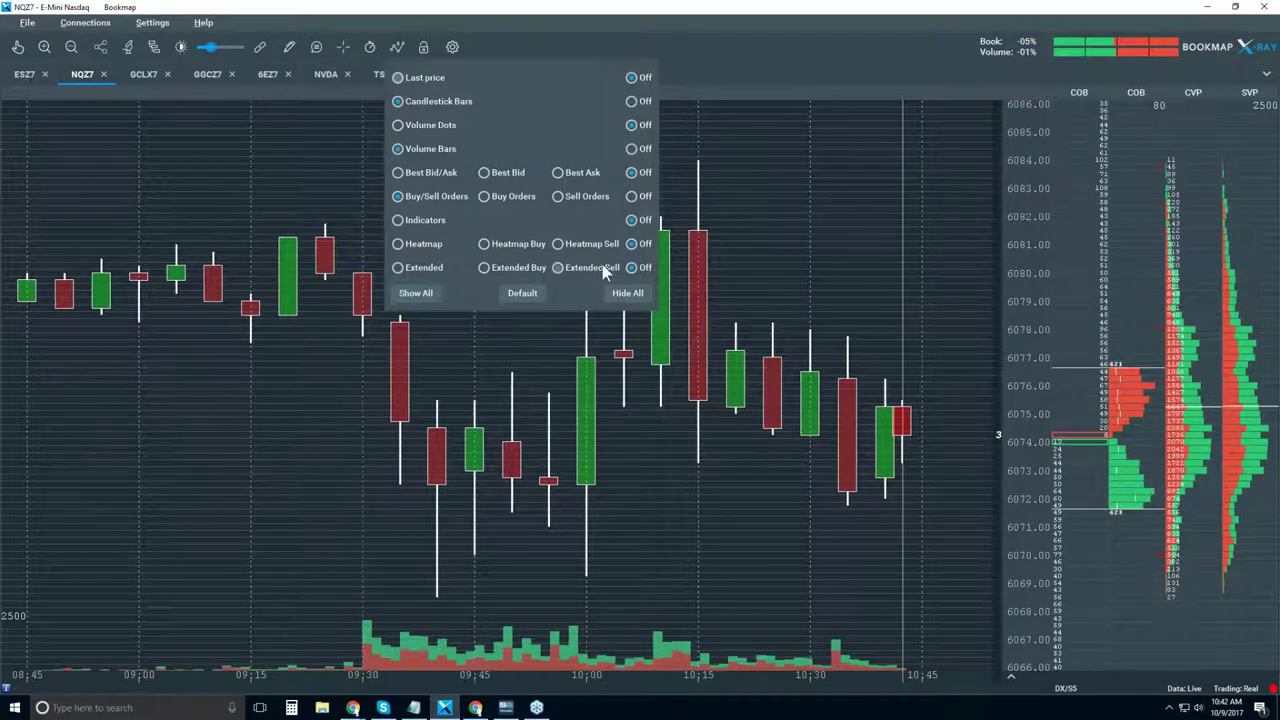
- Enable the Best Bid/Ask lines and close the layers panel
click(445, 180)
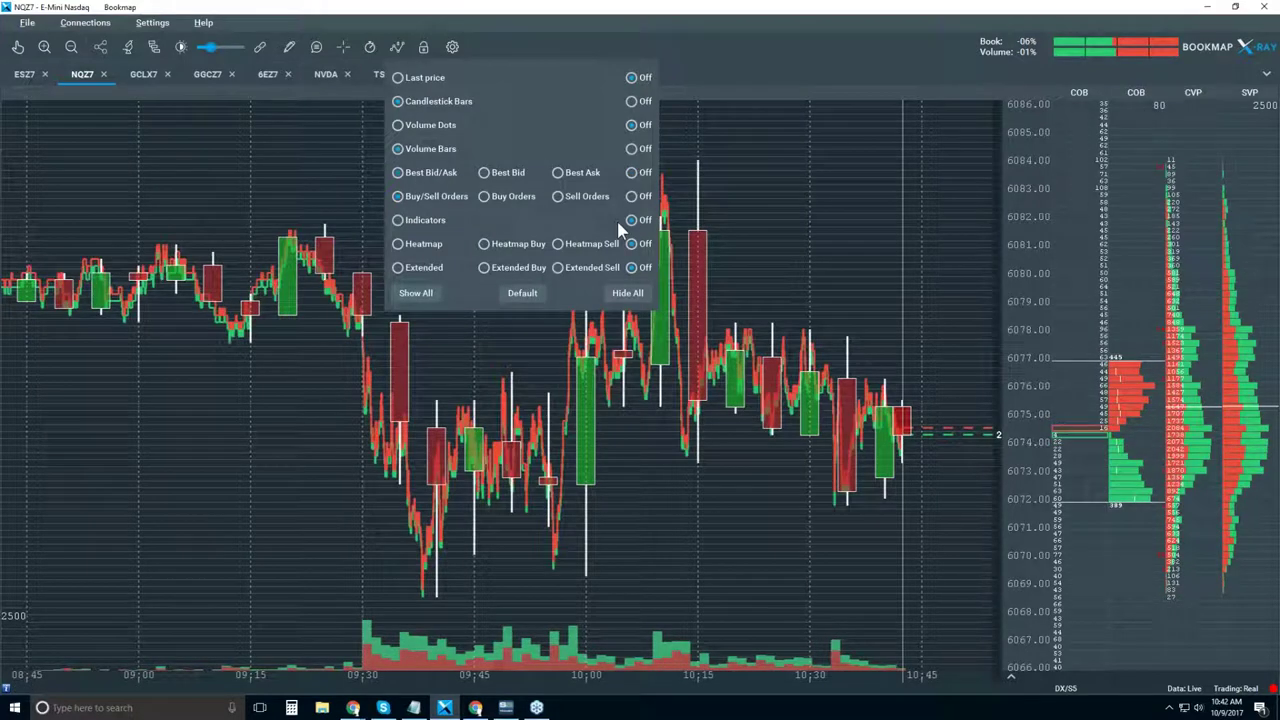
click(769, 204)
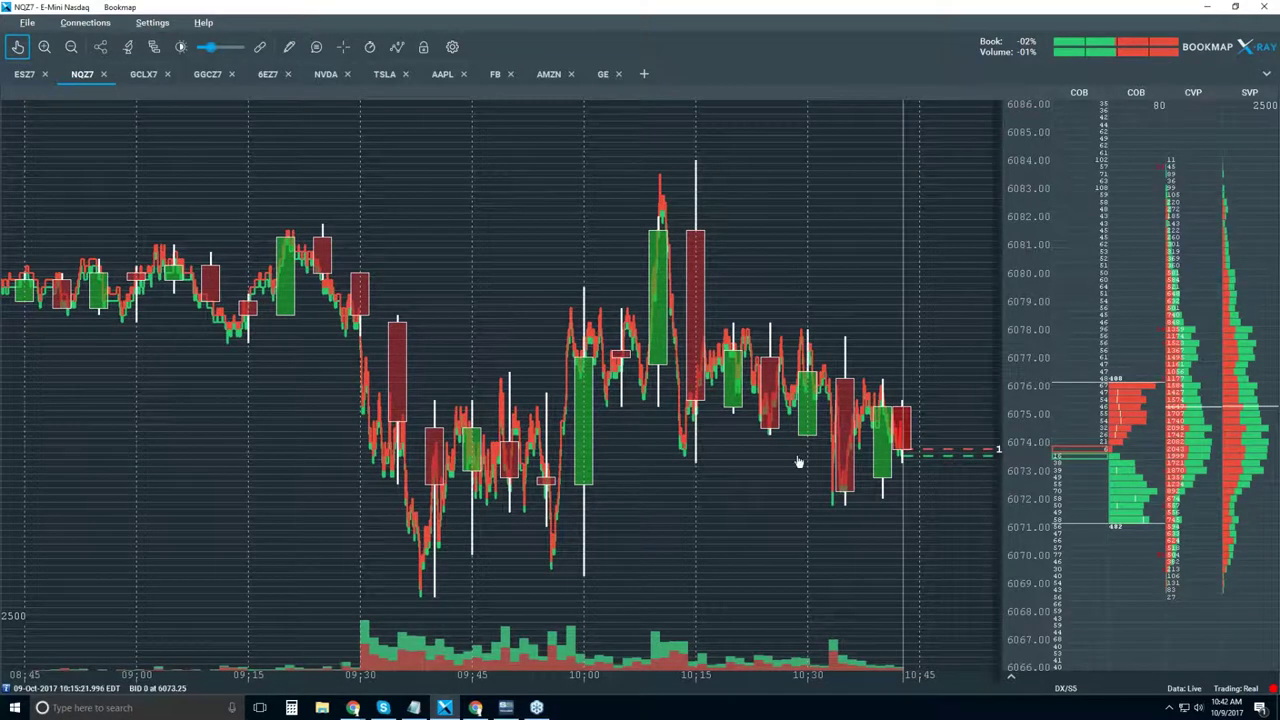
- Zoom the NQZ7 time axis in to about 09:30–10:00
scroll(470, 468, up, 4)
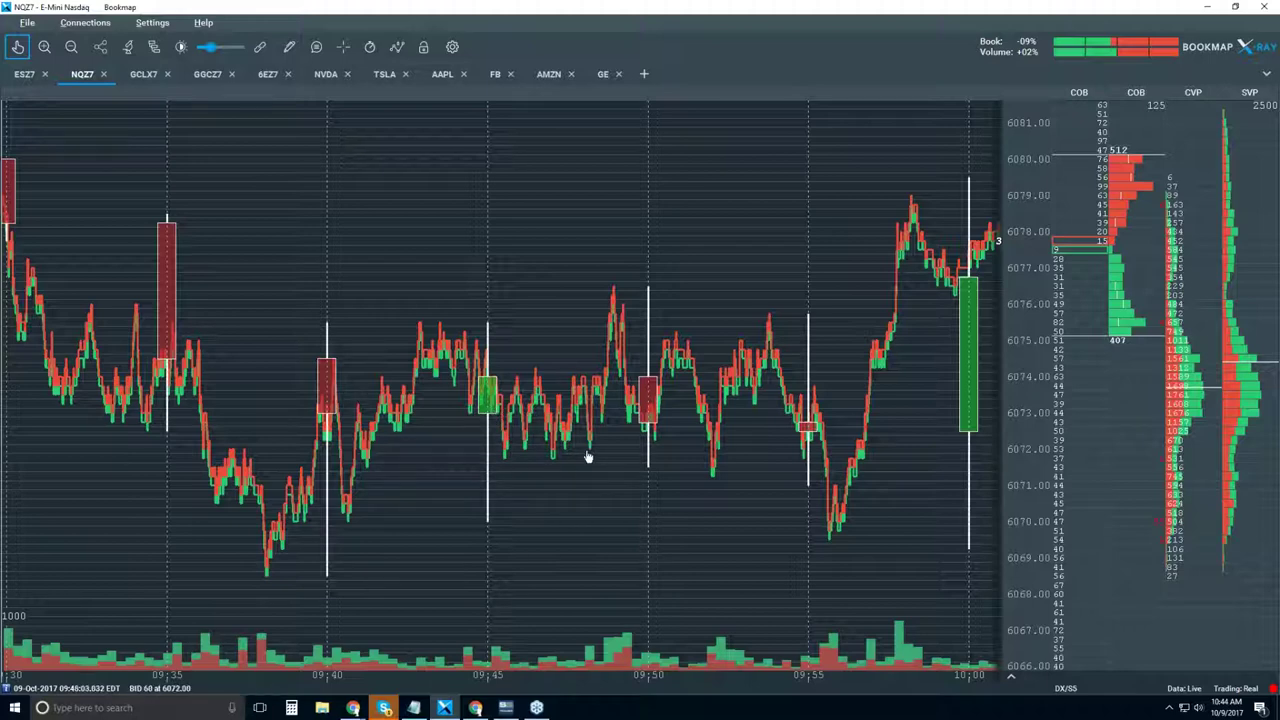
- Turn on the Volume Dots layer on the NQZ7 chart
click(394, 48)
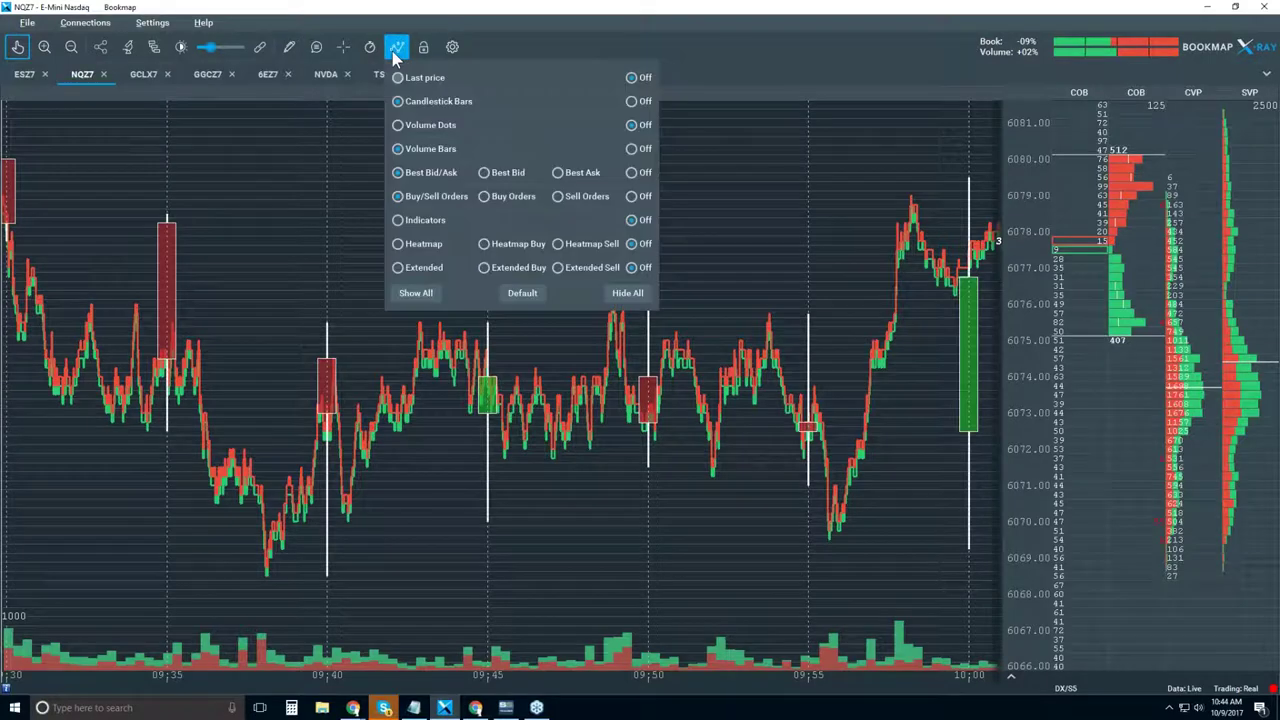
click(443, 125)
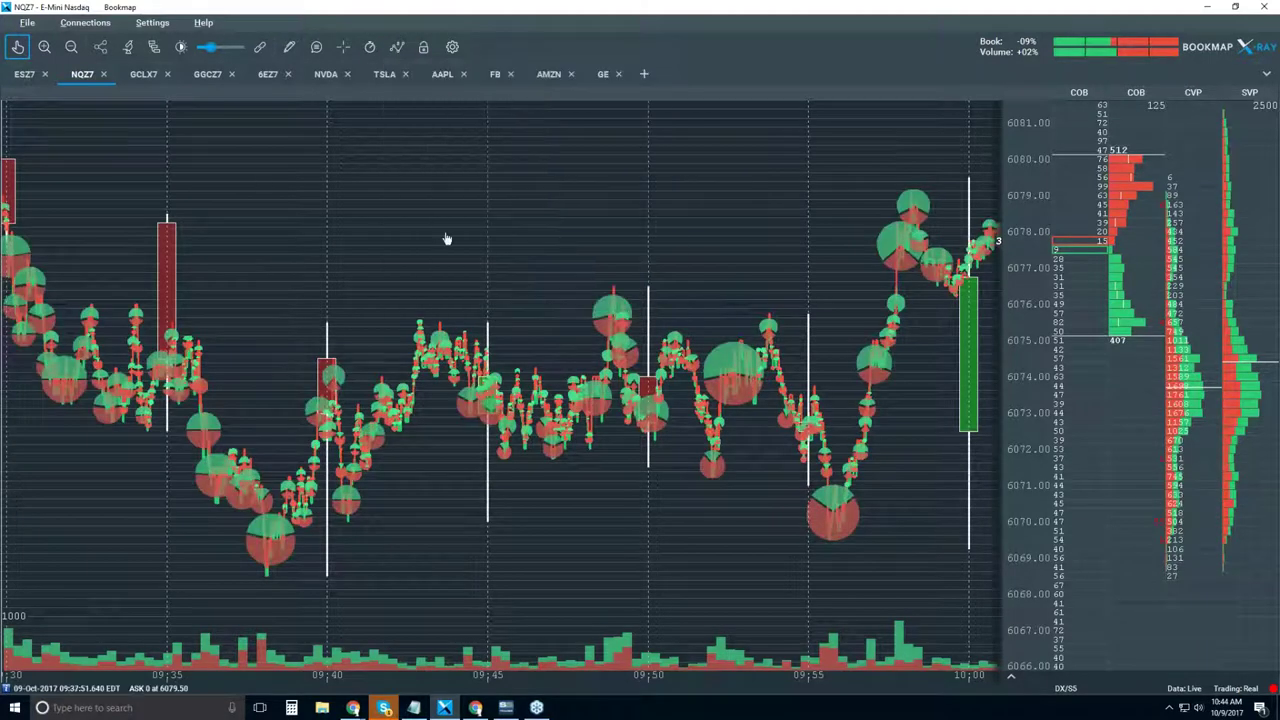
scroll(442, 241, down, 2)
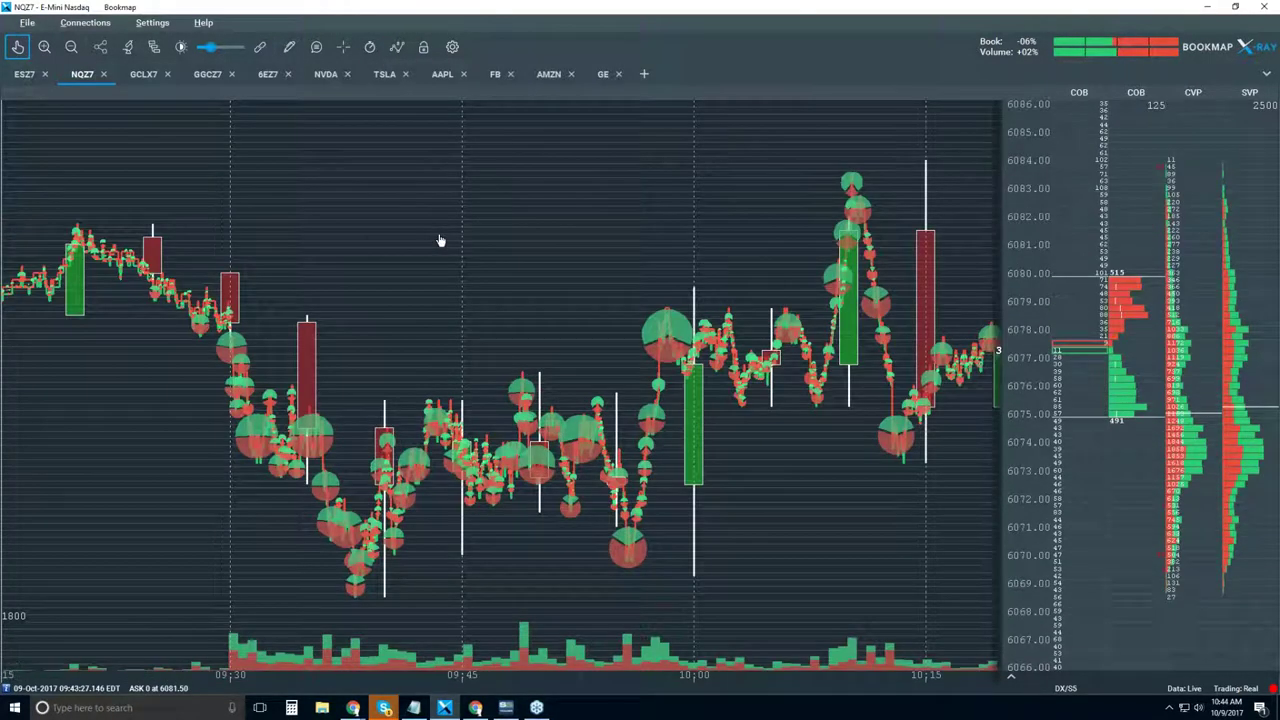
- Shrink the volume dots with the Dot size slider in Studies configuration
click(127, 47)
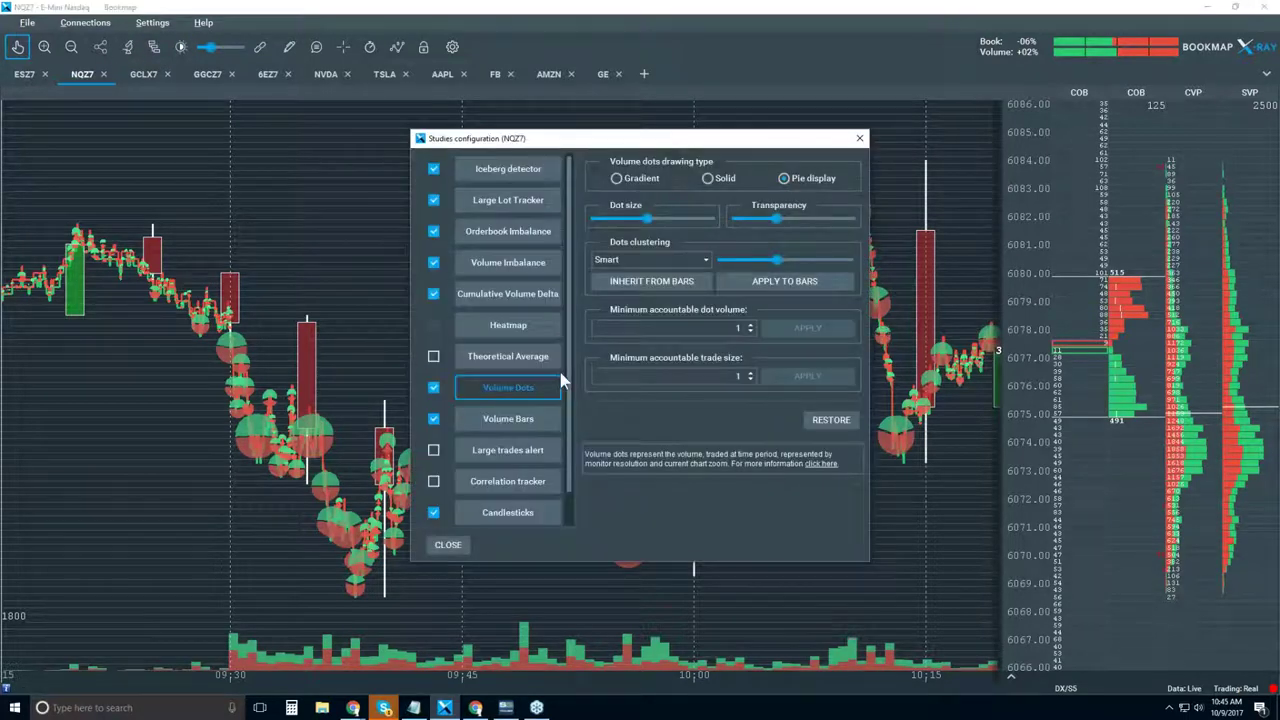
drag(648, 218, 622, 219)
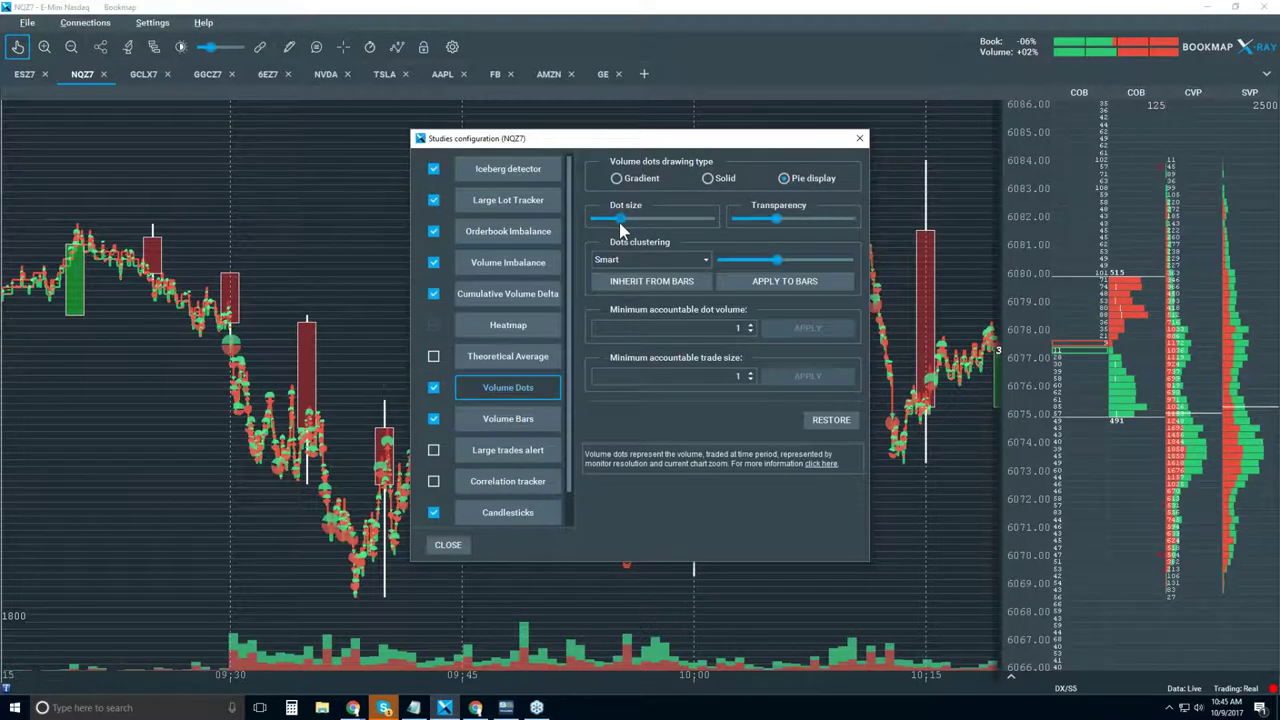
click(859, 138)
scroll(470, 385, up, 2)
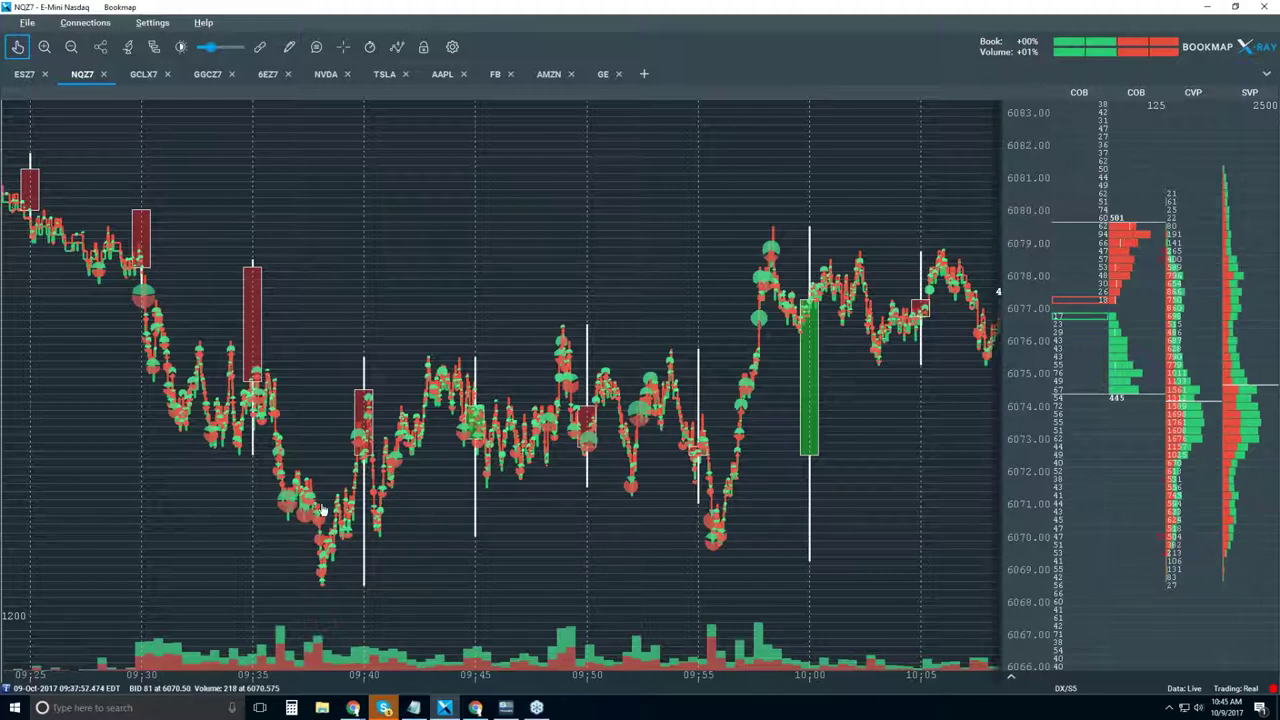
- Zoom the chart in to about 09:30–09:57 so candles spread wider
scroll(330, 520, up, 1)
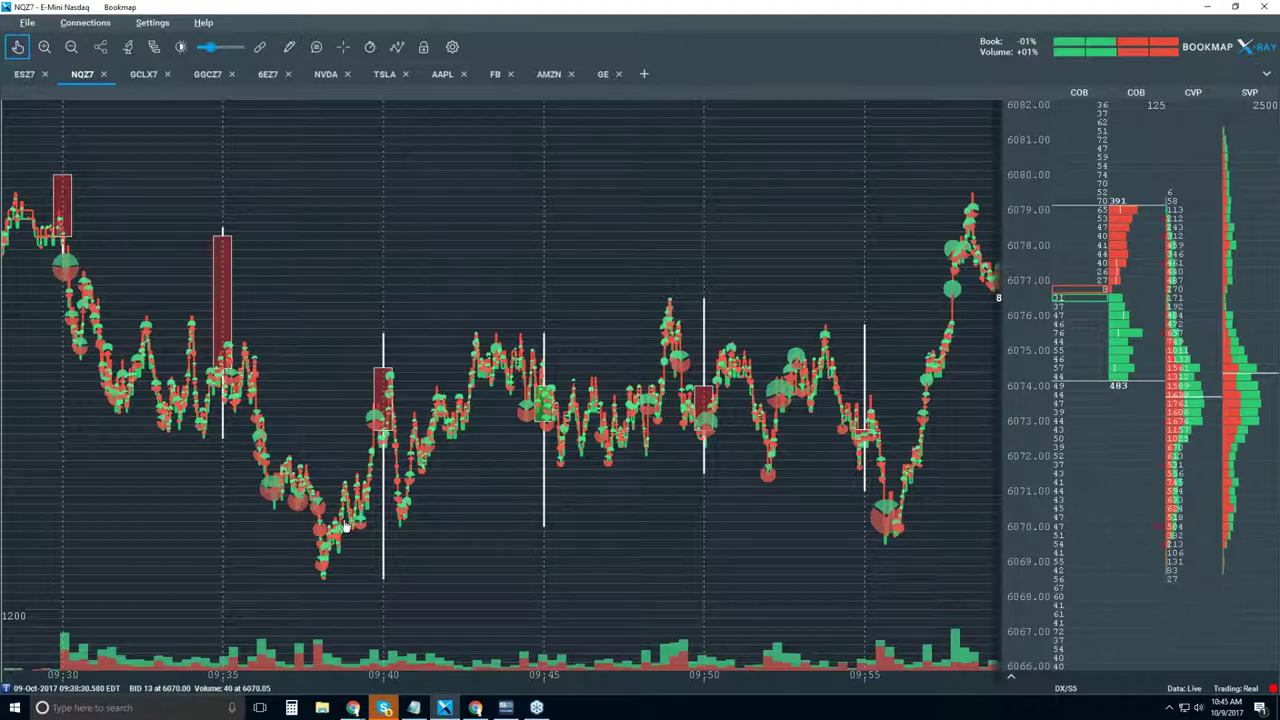
- Zoom to 09:38:41–09:38:47 and enable the tooltip tool for point details
scroll(340, 525, up, 5)
scroll(364, 459, up, 5)
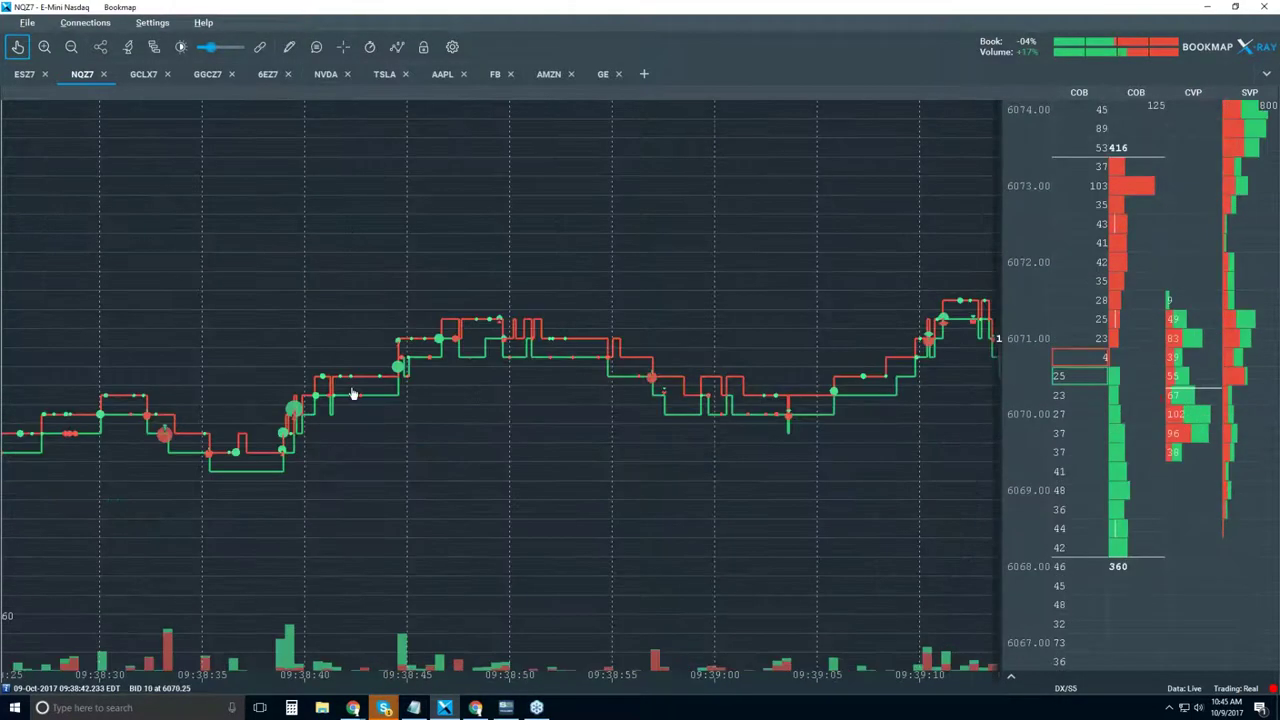
scroll(365, 378, up, 5)
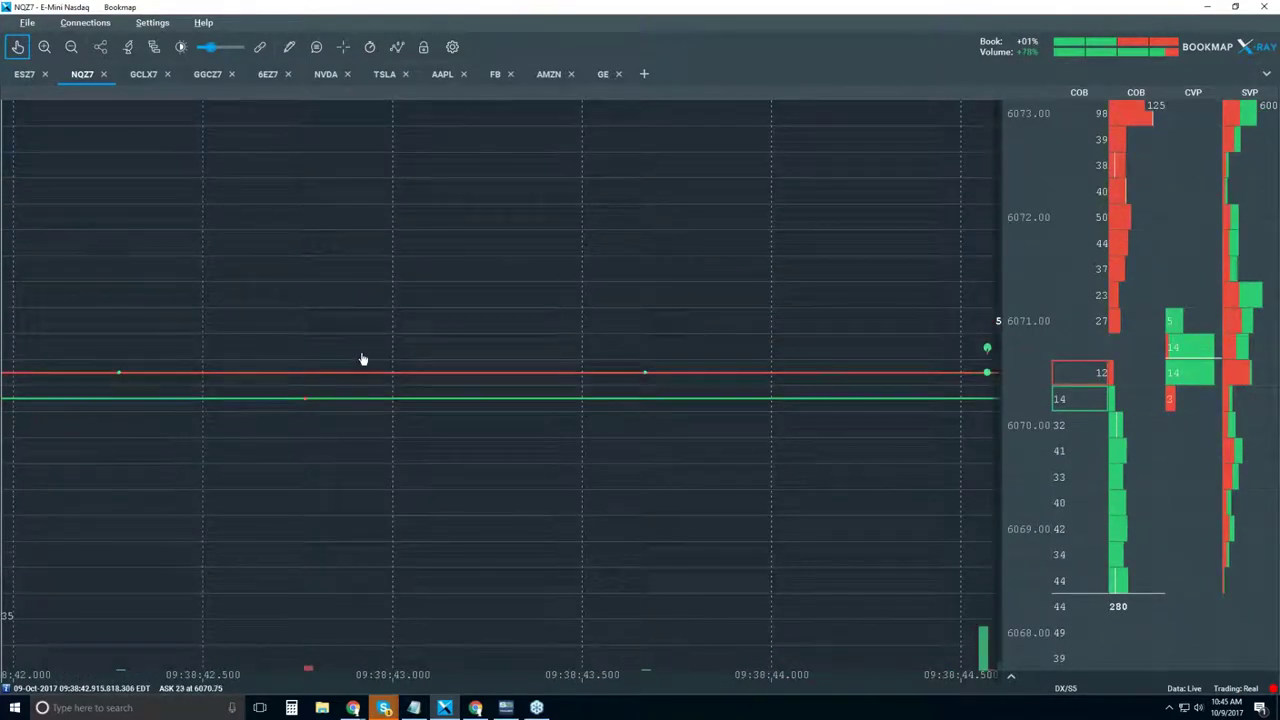
scroll(363, 359, down, 1)
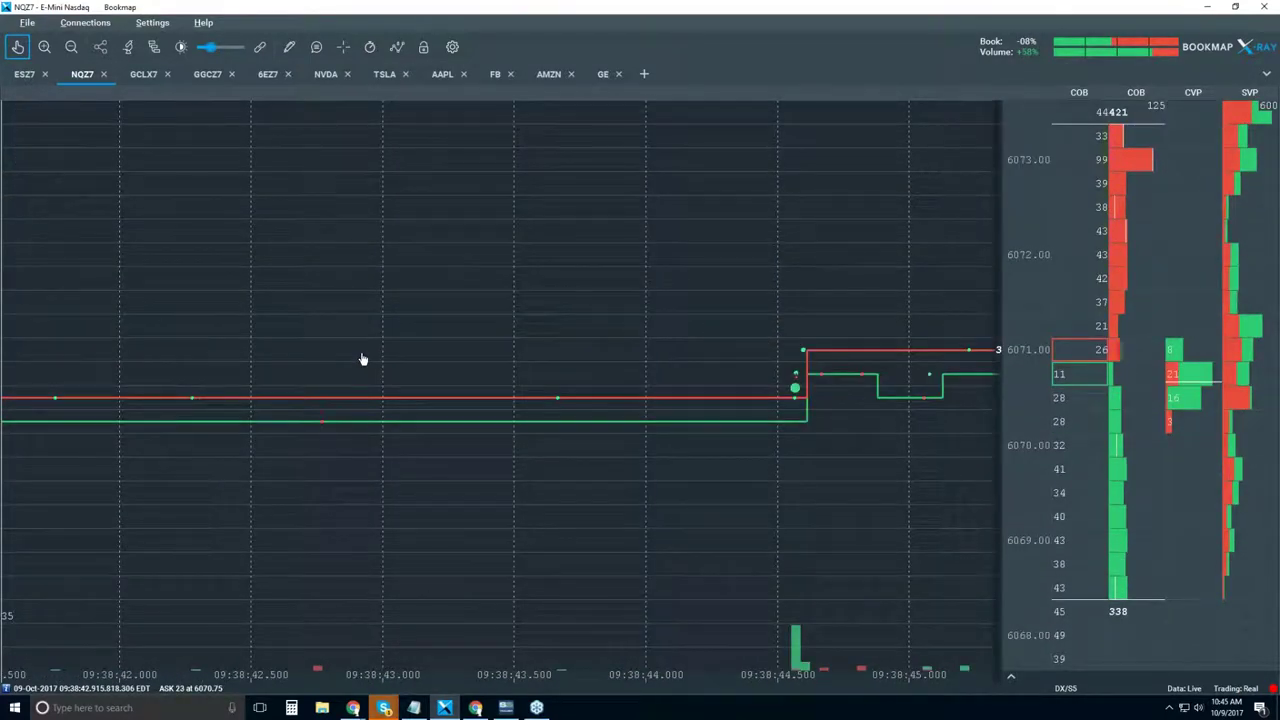
scroll(363, 359, down, 2)
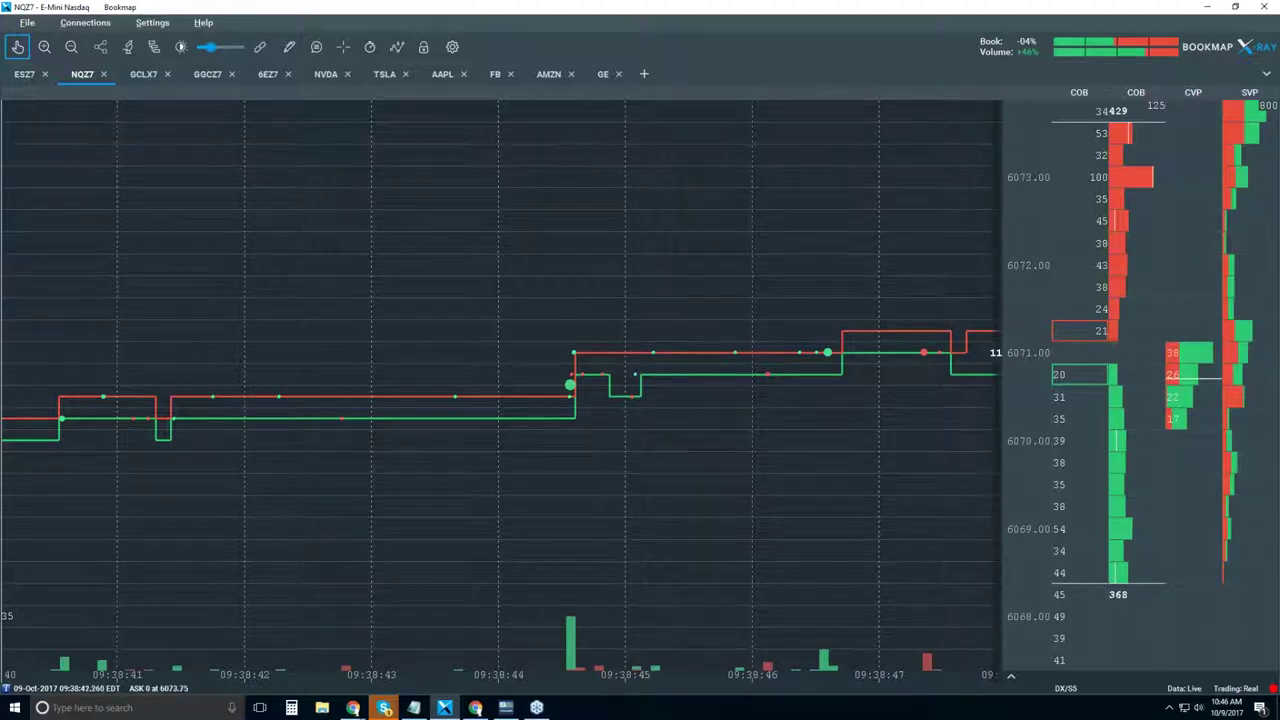
click(316, 46)
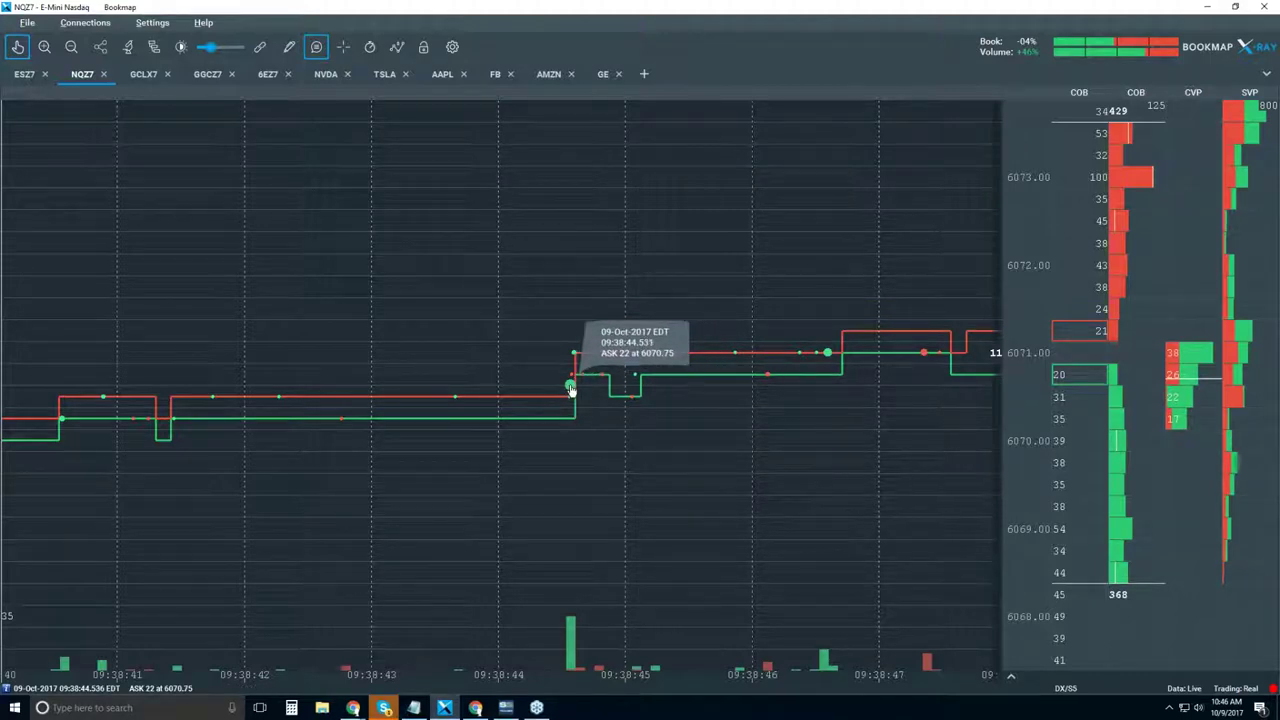
- Zoom in to millisecond ticks, then back out to a 09:37–09:41 span
scroll(572, 390, up, 2)
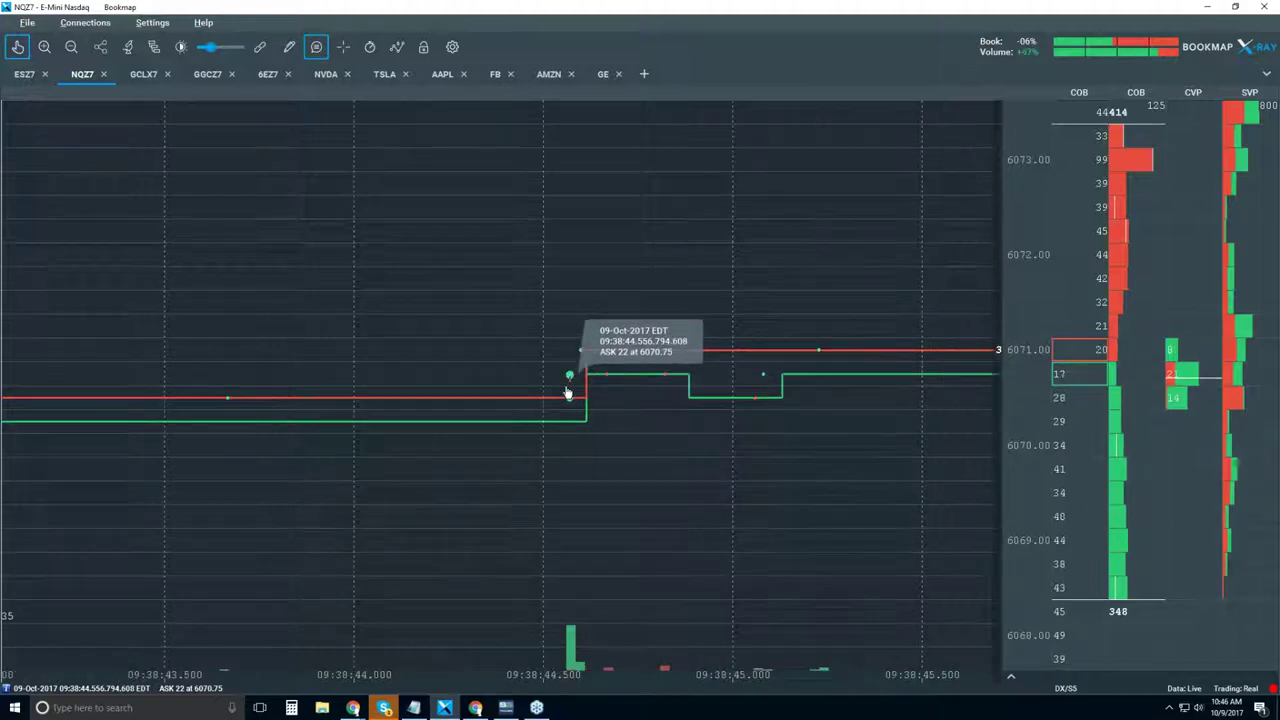
scroll(570, 389, up, 3)
scroll(592, 383, up, 3)
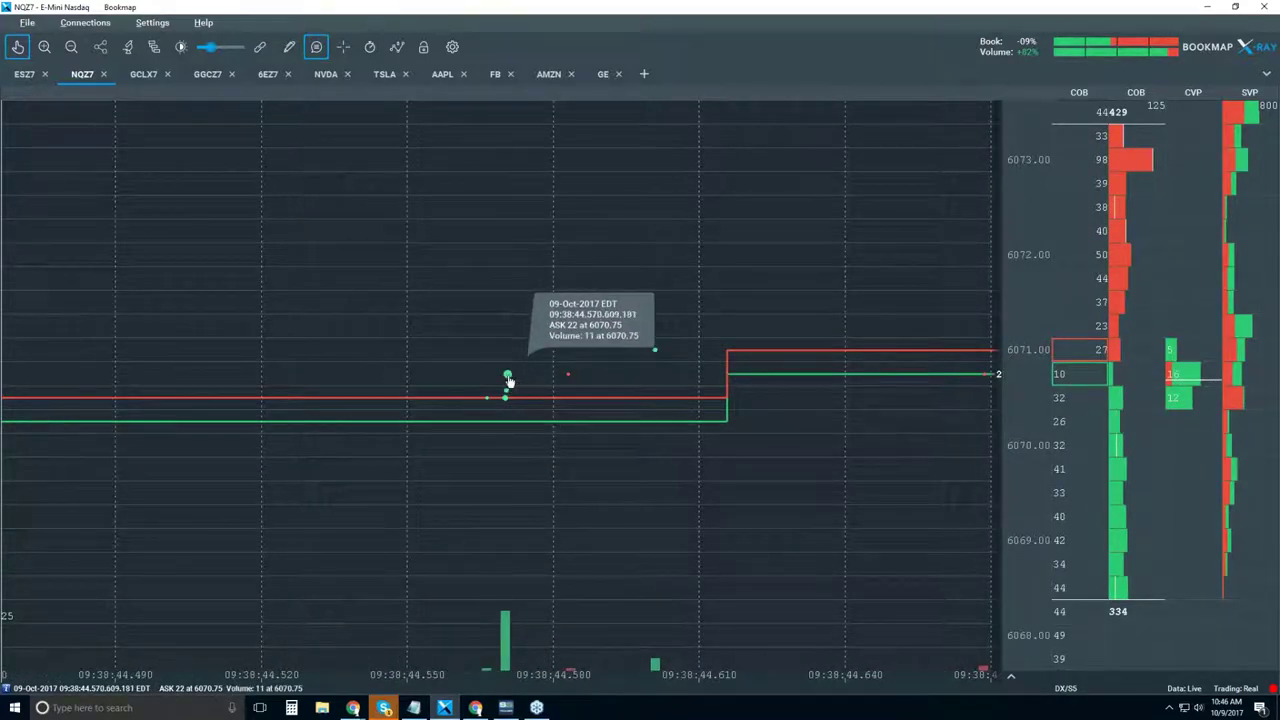
scroll(509, 380, down, 10)
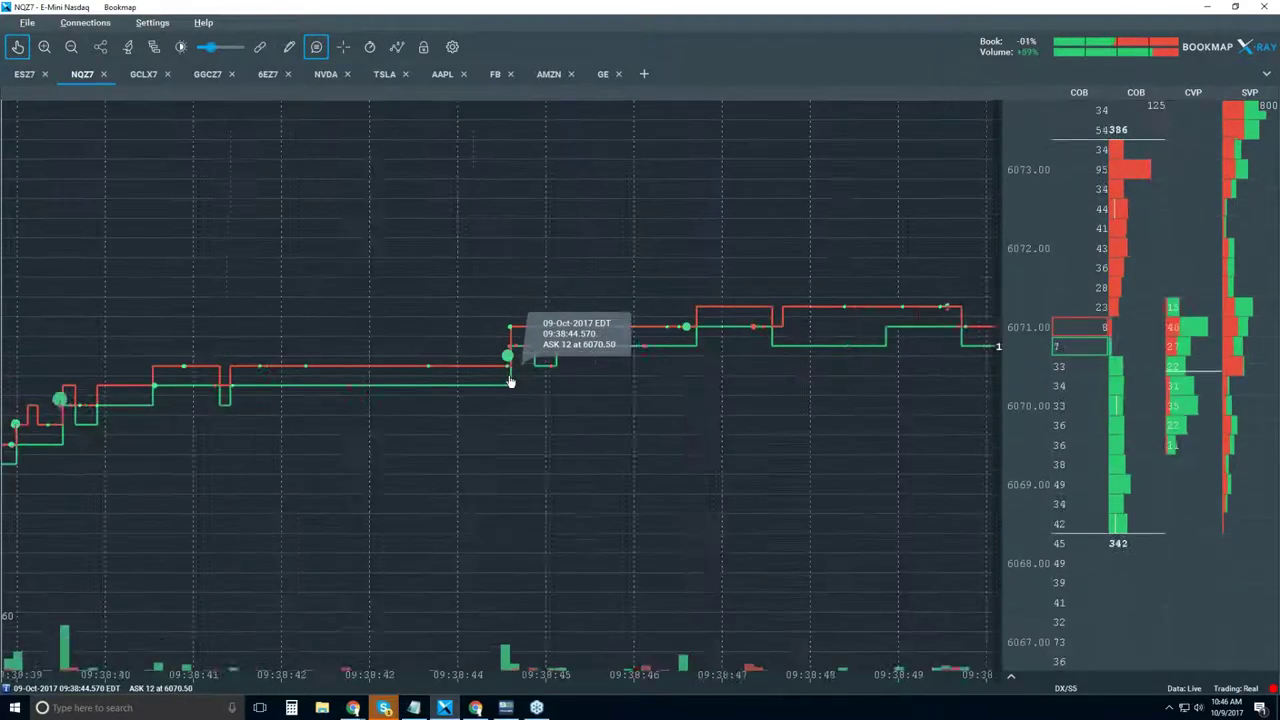
scroll(509, 380, down, 3)
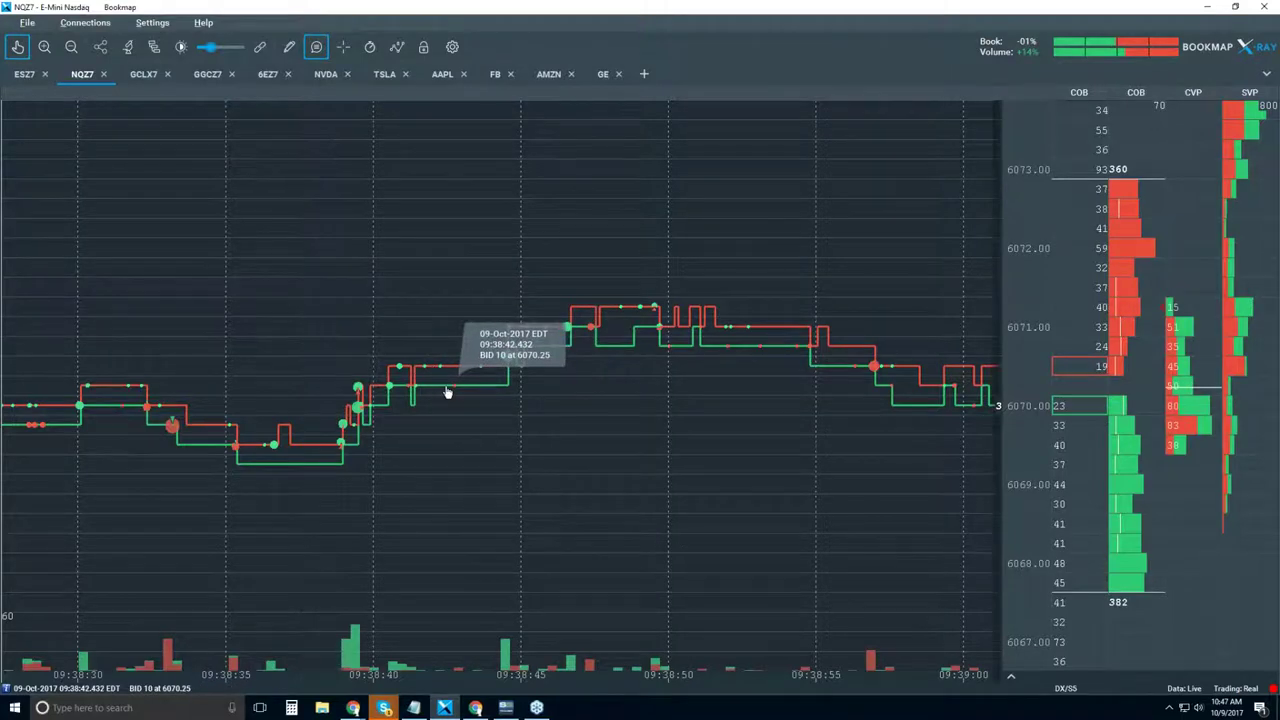
scroll(447, 392, down, 3)
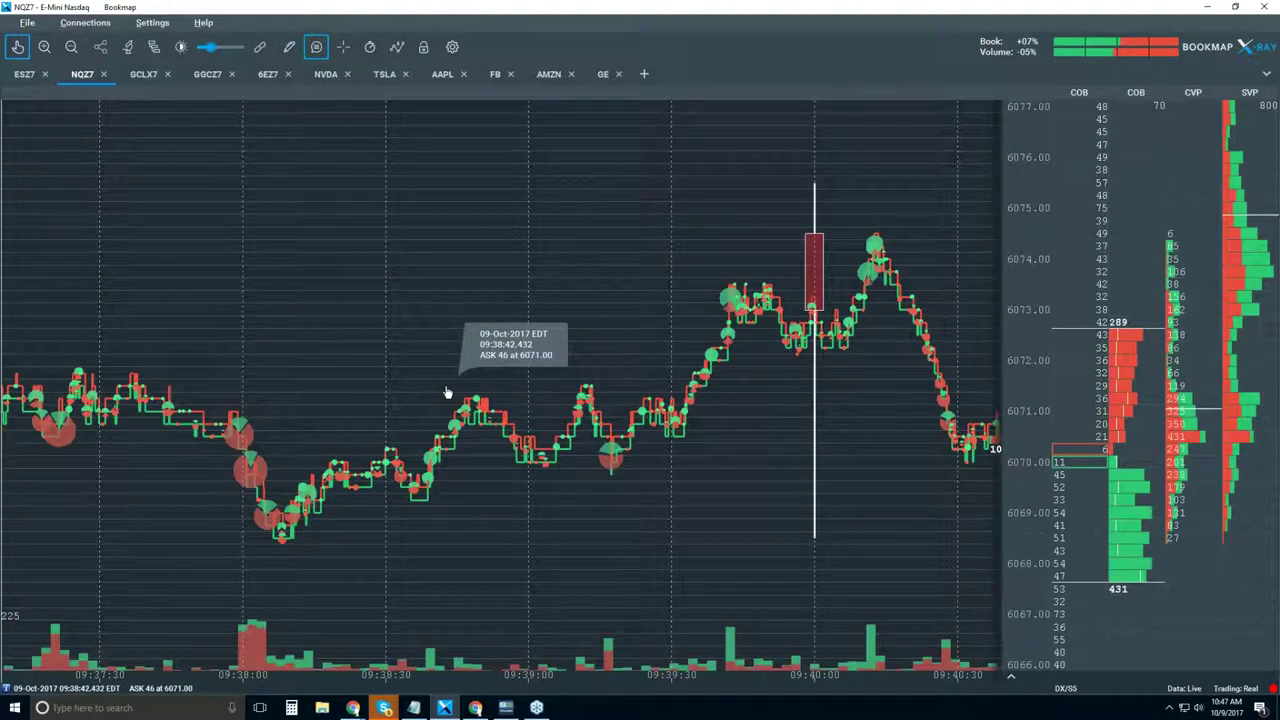
scroll(447, 392, down, 2)
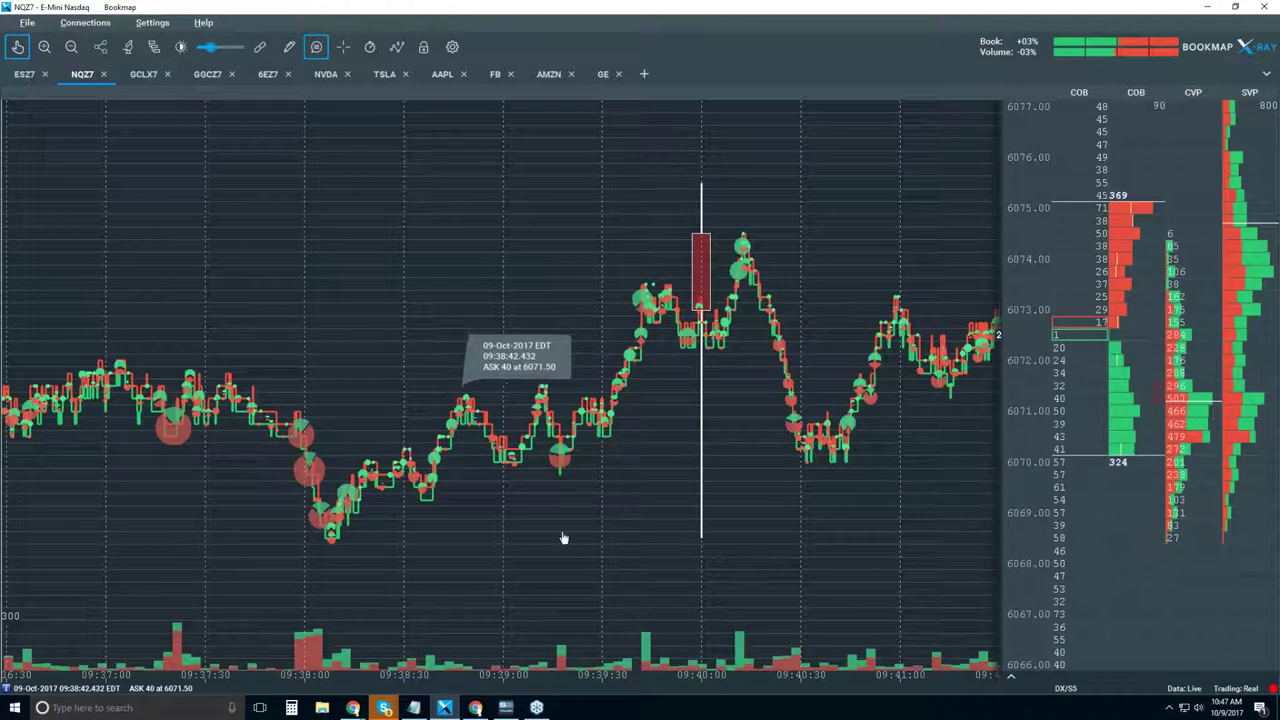
scroll(455, 462, down, 3)
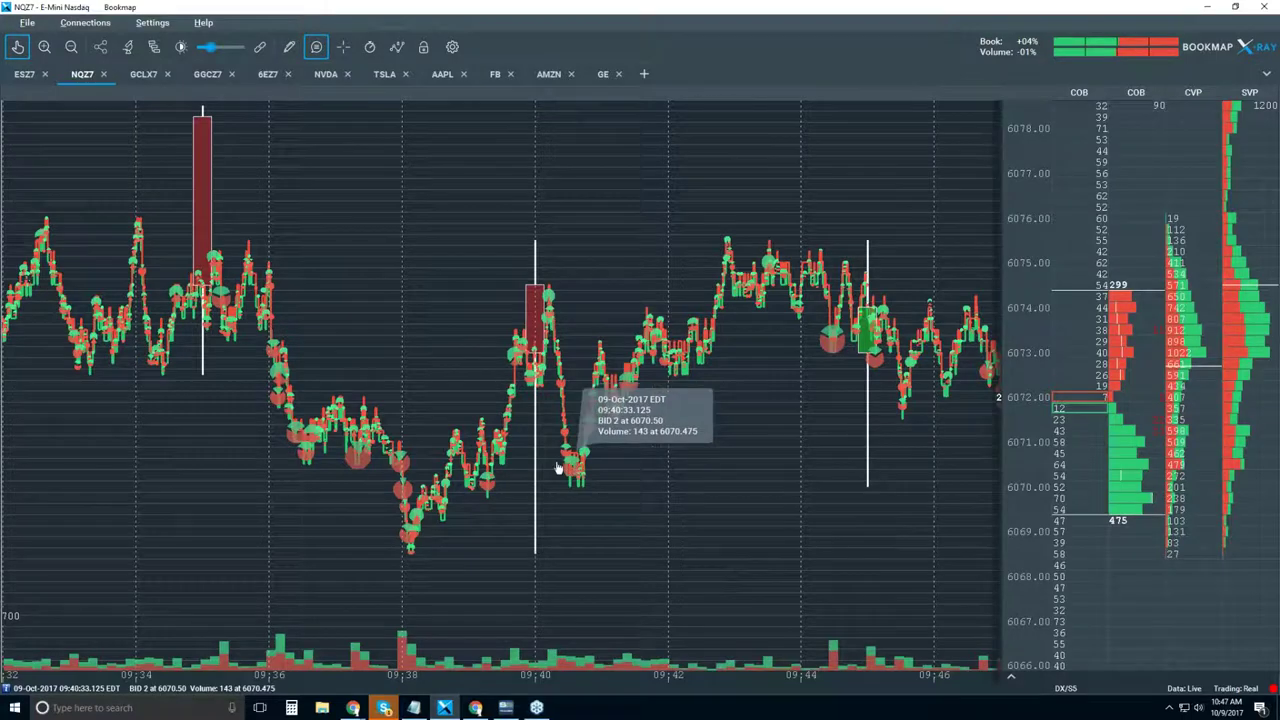
- Zoom in to about 09:40:22–09:40:55, where price dips near 6070
scroll(580, 466, up, 3)
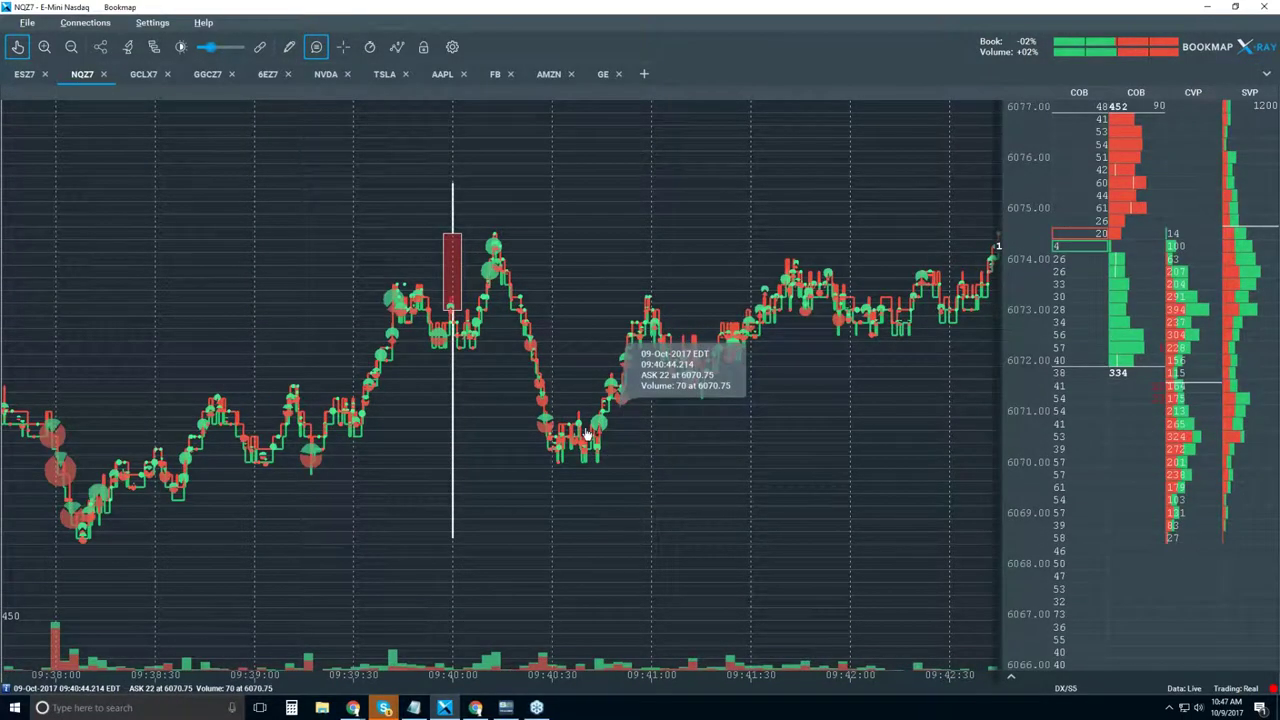
scroll(595, 435, up, 3)
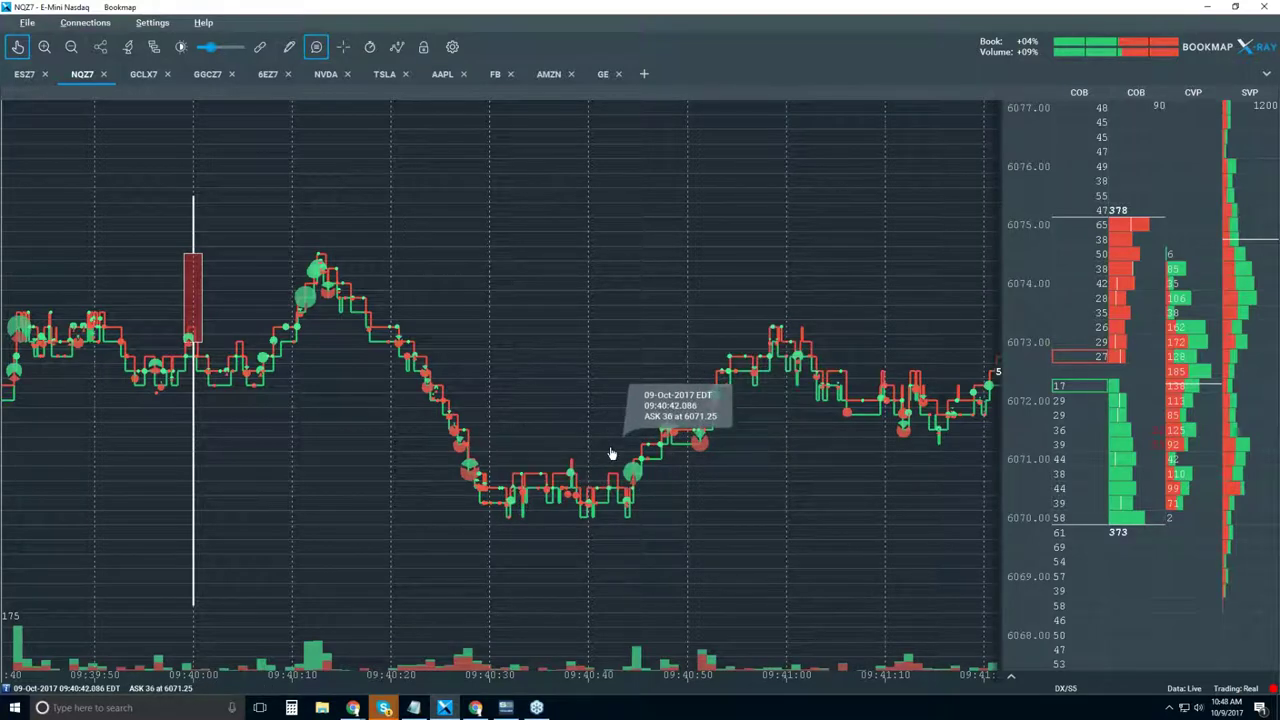
scroll(611, 470, up, 3)
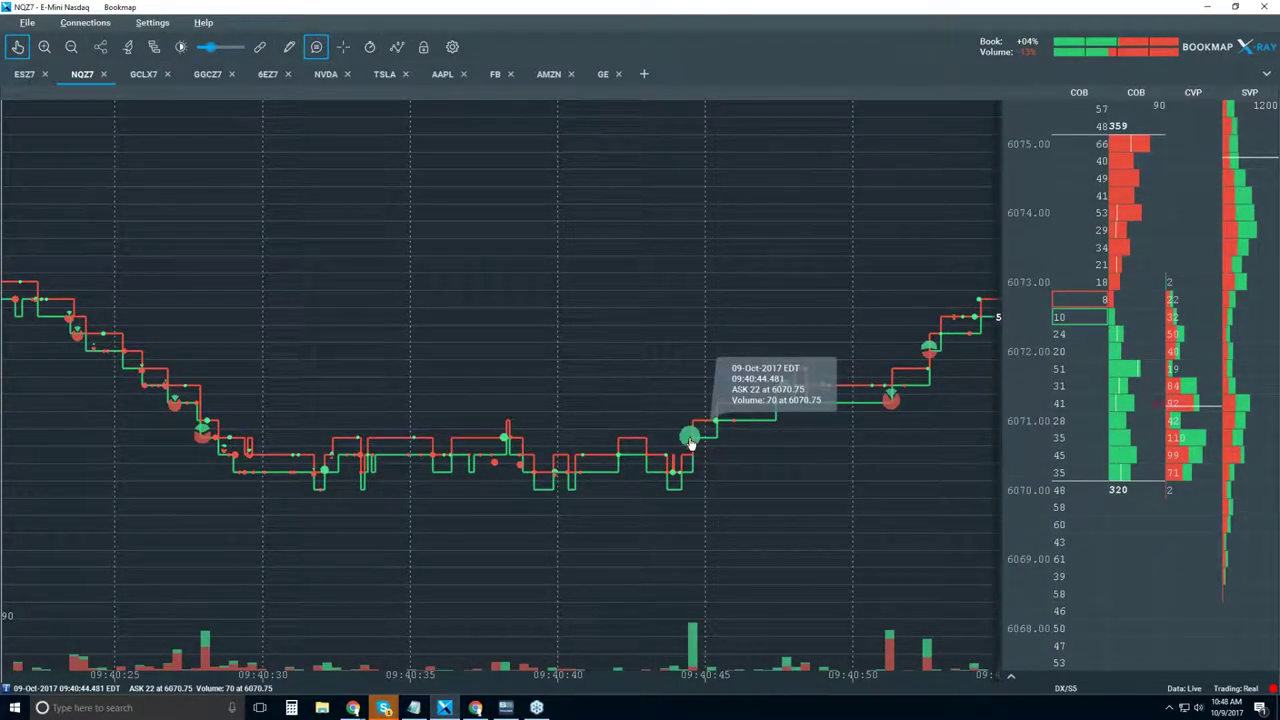
- Zoom to sub-millisecond scale around 09:40:44.505, showing ask updates at 6070.50
scroll(690, 443, up, 6)
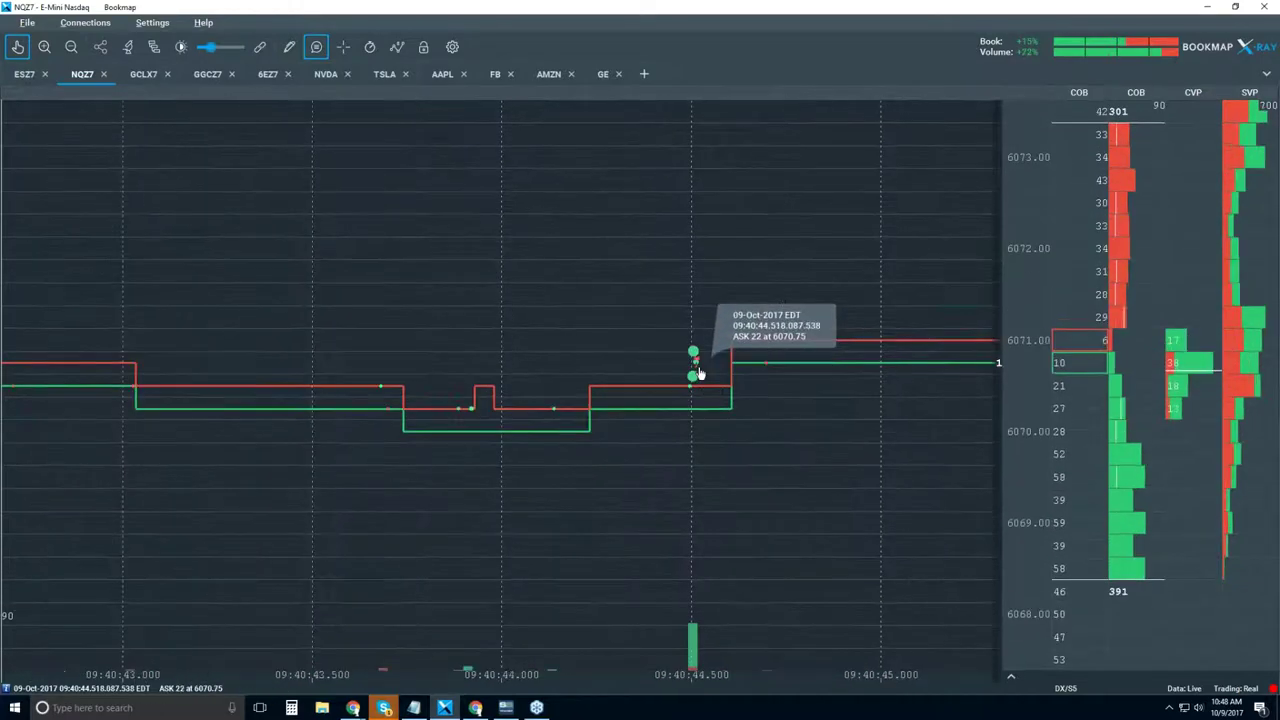
scroll(698, 373, up, 5)
scroll(672, 371, up, 2)
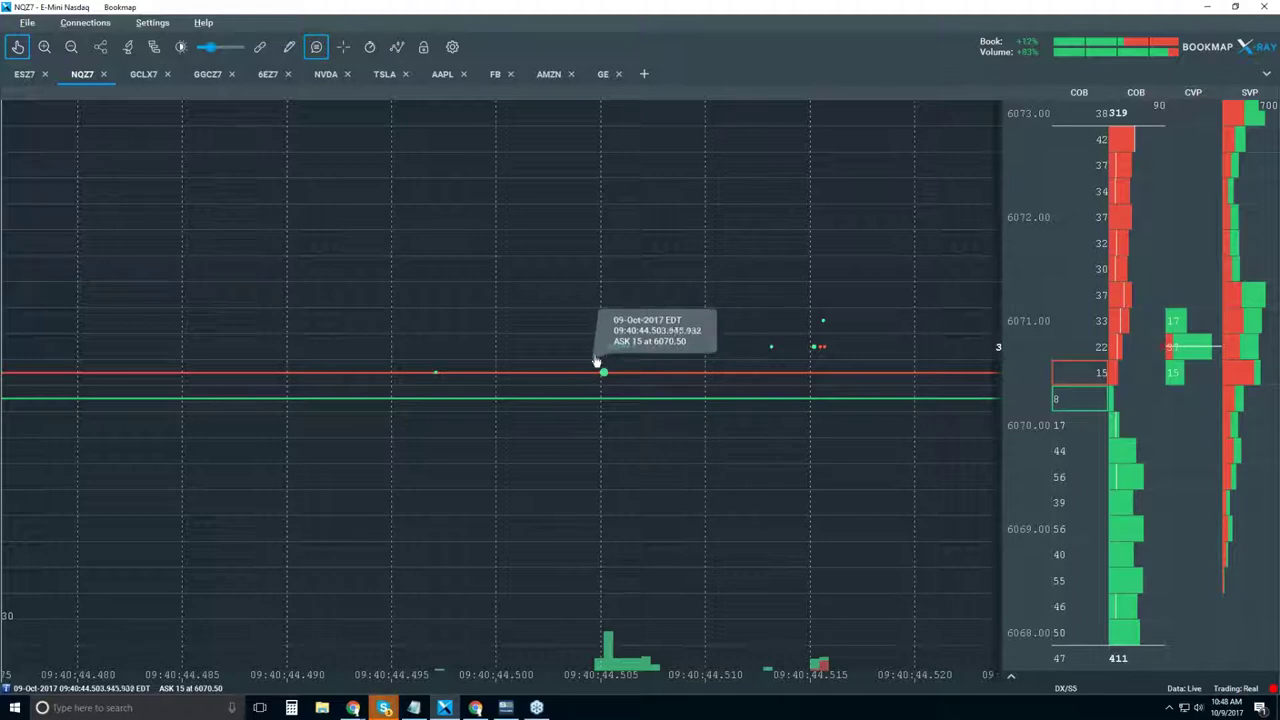
scroll(634, 365, up, 3)
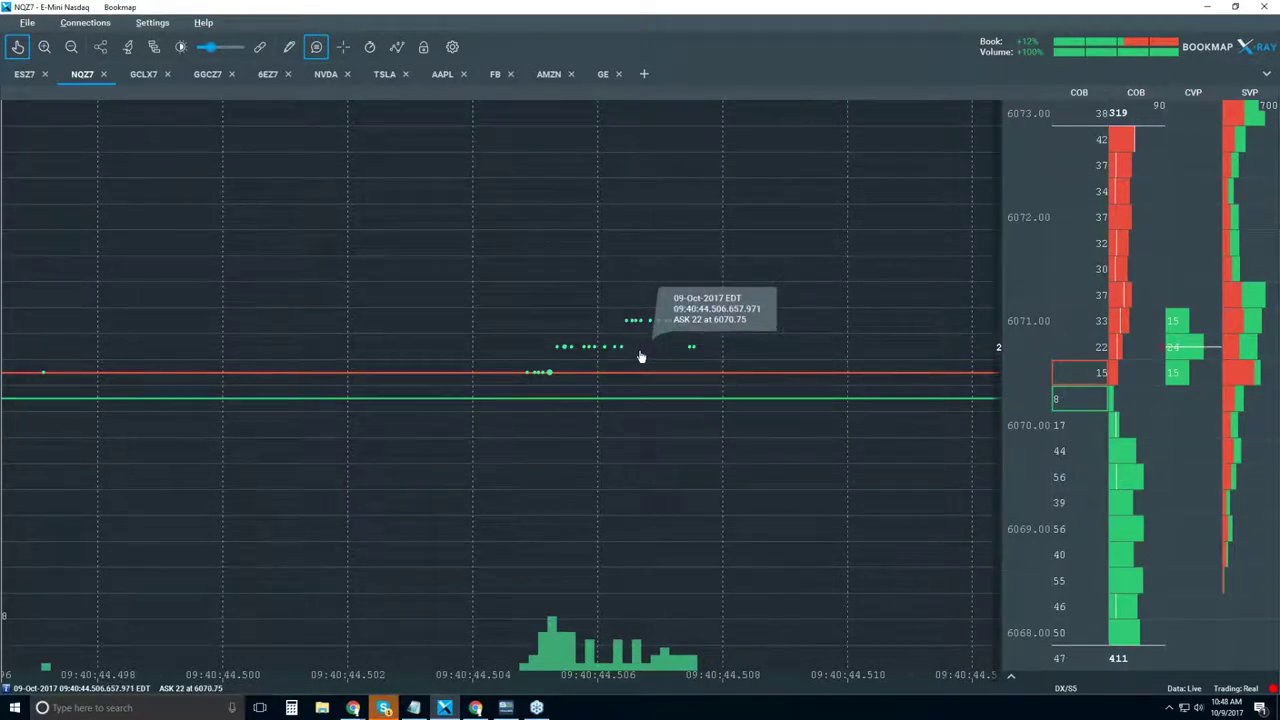
scroll(641, 354, down, 2)
scroll(641, 351, up, 2)
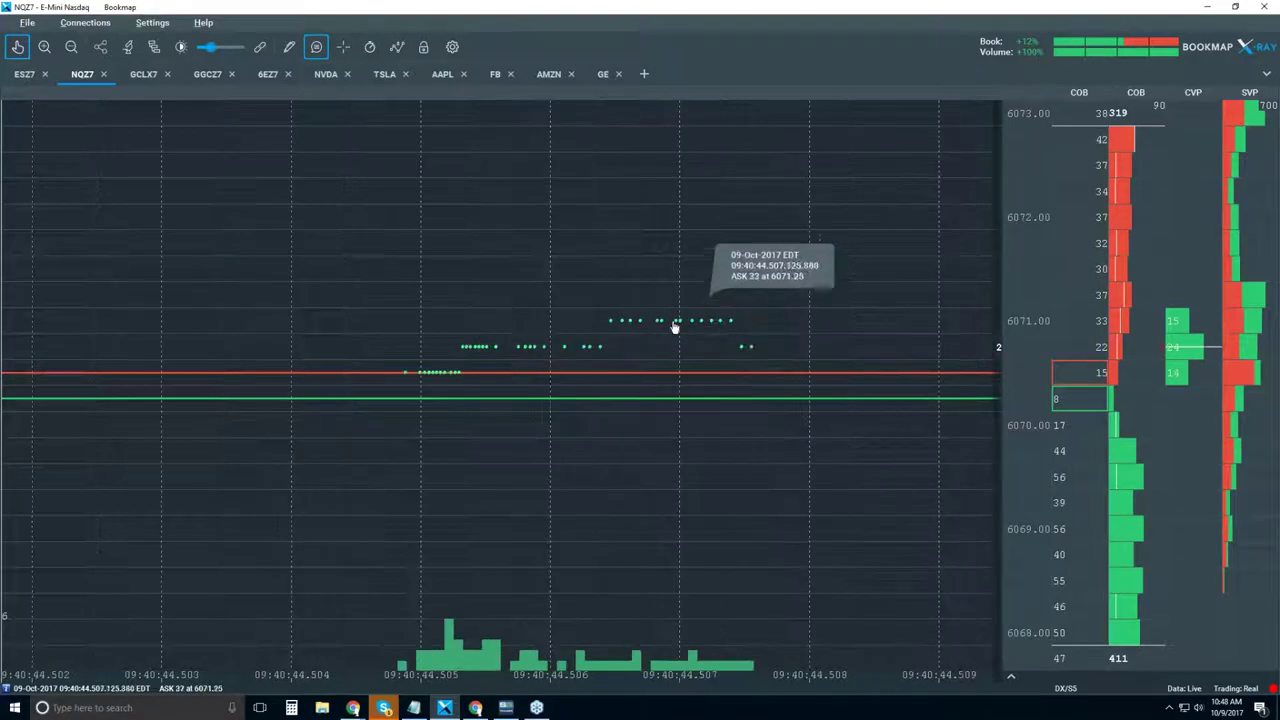
scroll(418, 383, up, 2)
scroll(440, 377, up, 4)
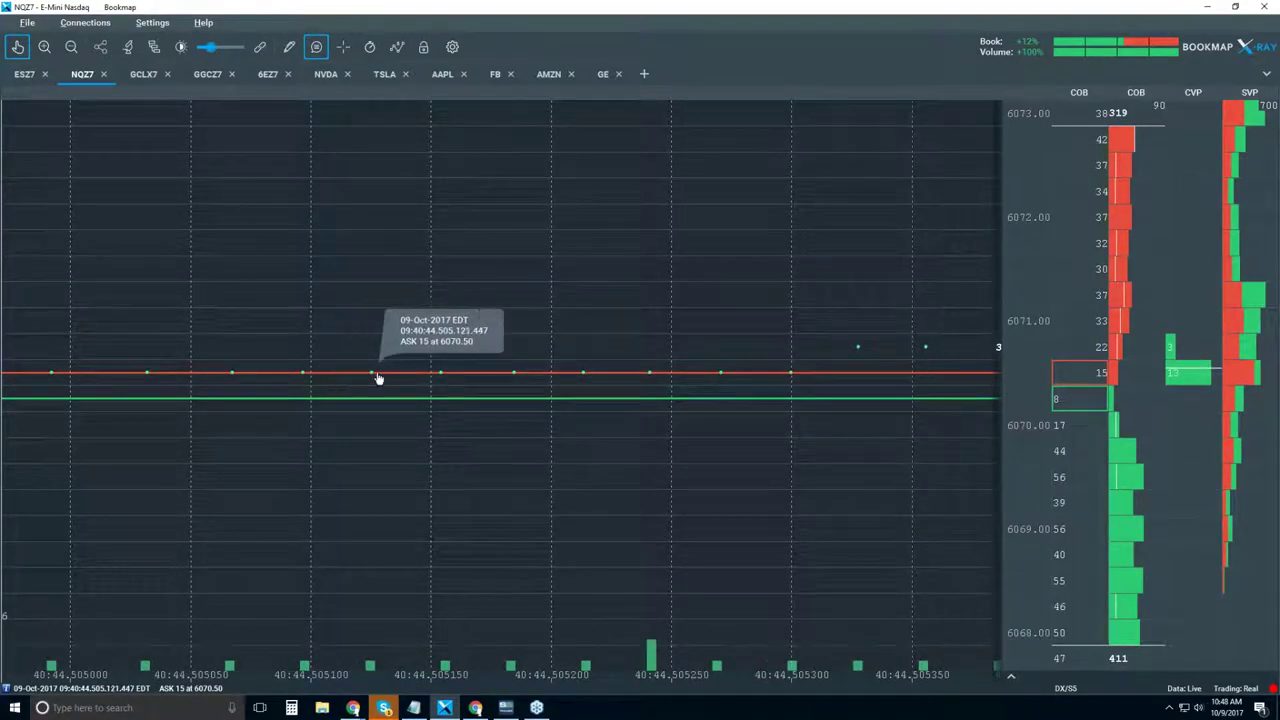
scroll(625, 378, up, 1)
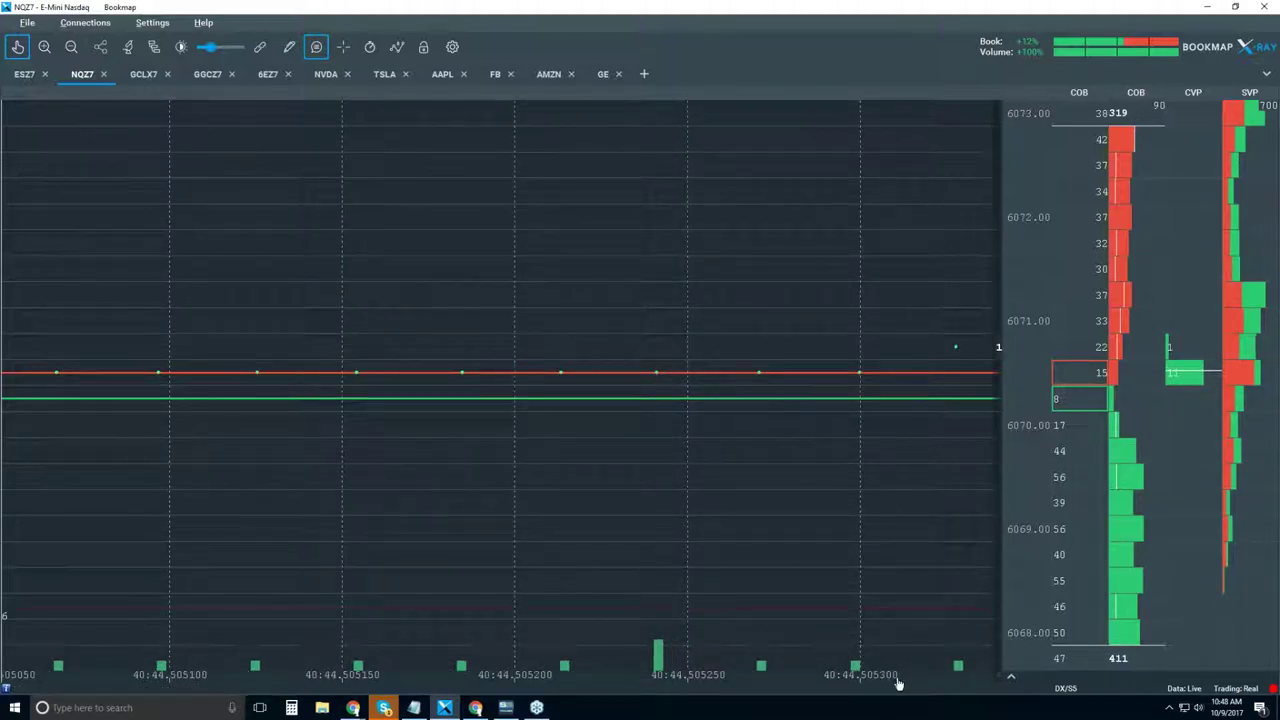
- Zoom out to a roughly 14-millisecond window, 09:40:44.494–.508
scroll(661, 381, up, 3)
scroll(661, 381, up, 5)
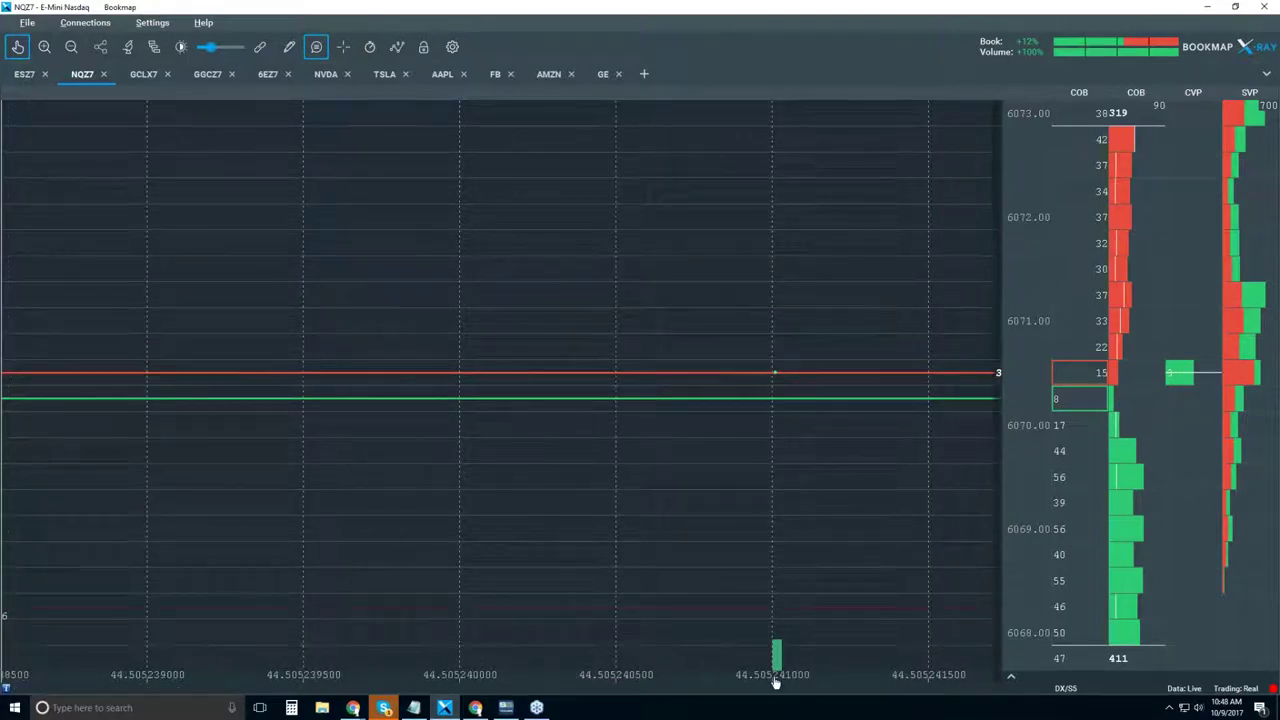
mouse_move(776, 404)
scroll(742, 425, down, 5)
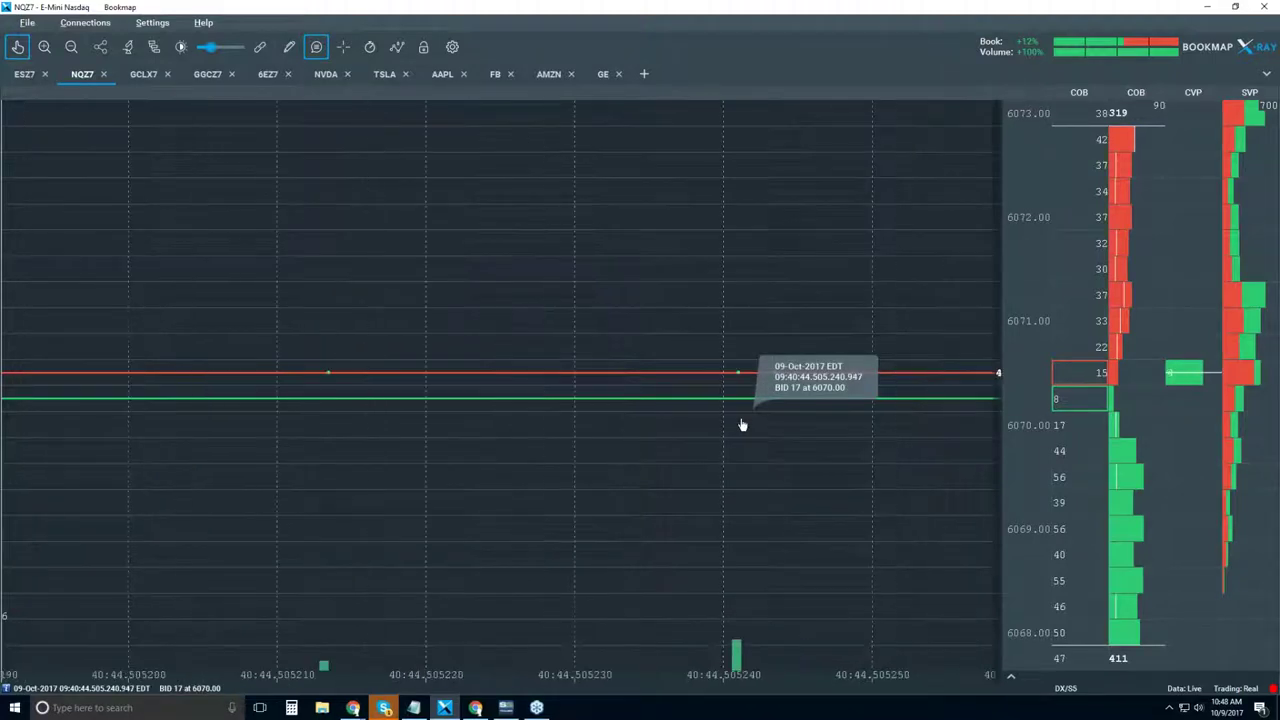
scroll(742, 425, down, 3)
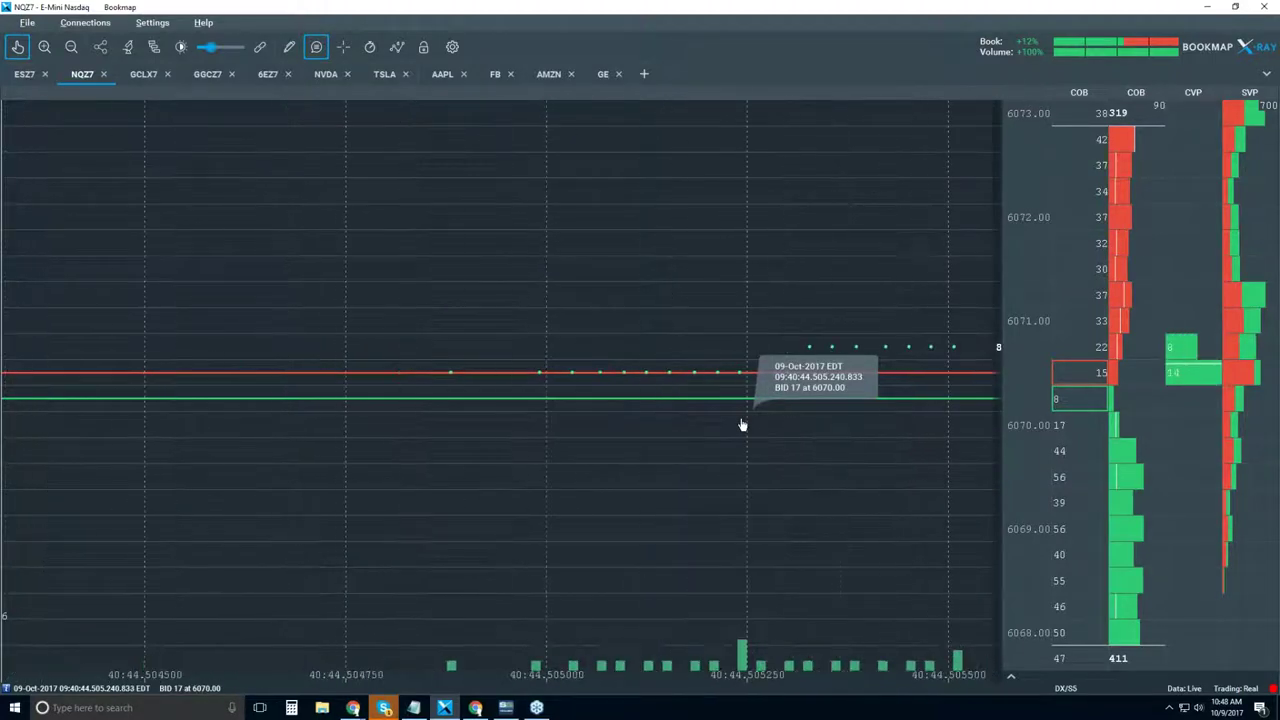
scroll(740, 423, down, 3)
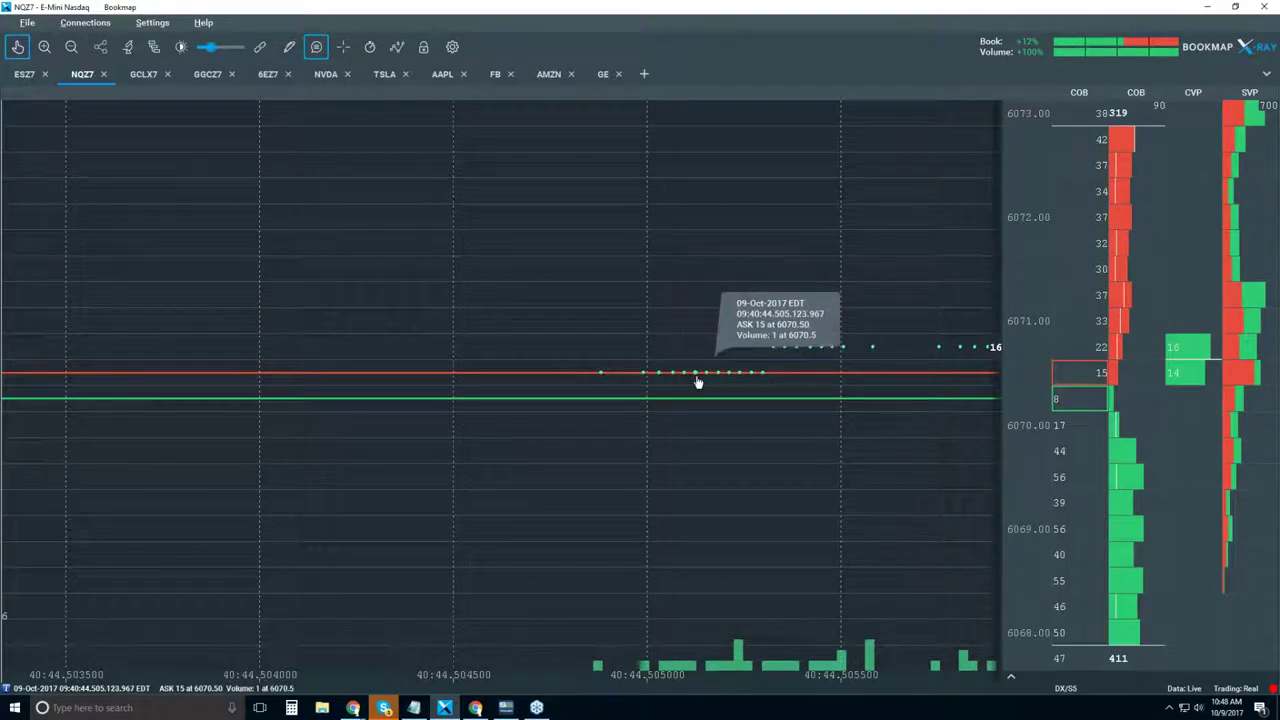
scroll(697, 381, down, 4)
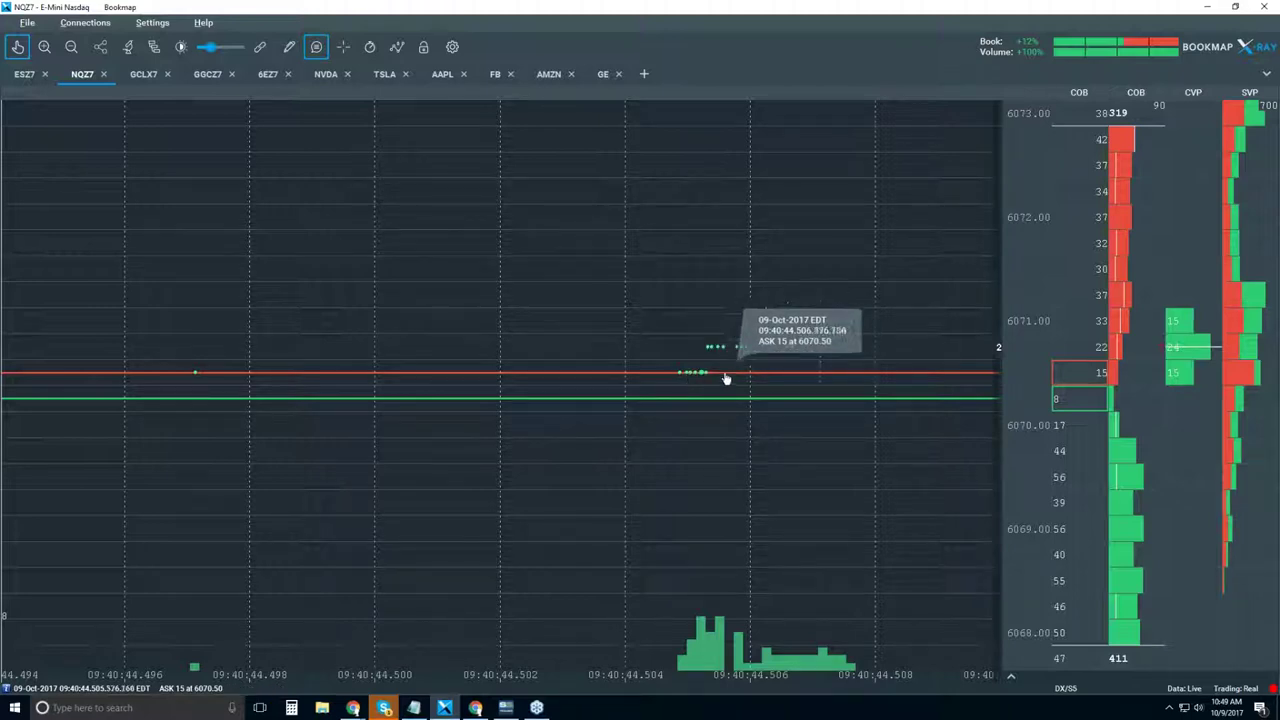
- Zoom out to second-level gridlines covering about 09:40:37–09:40:46
scroll(780, 380, down, 3)
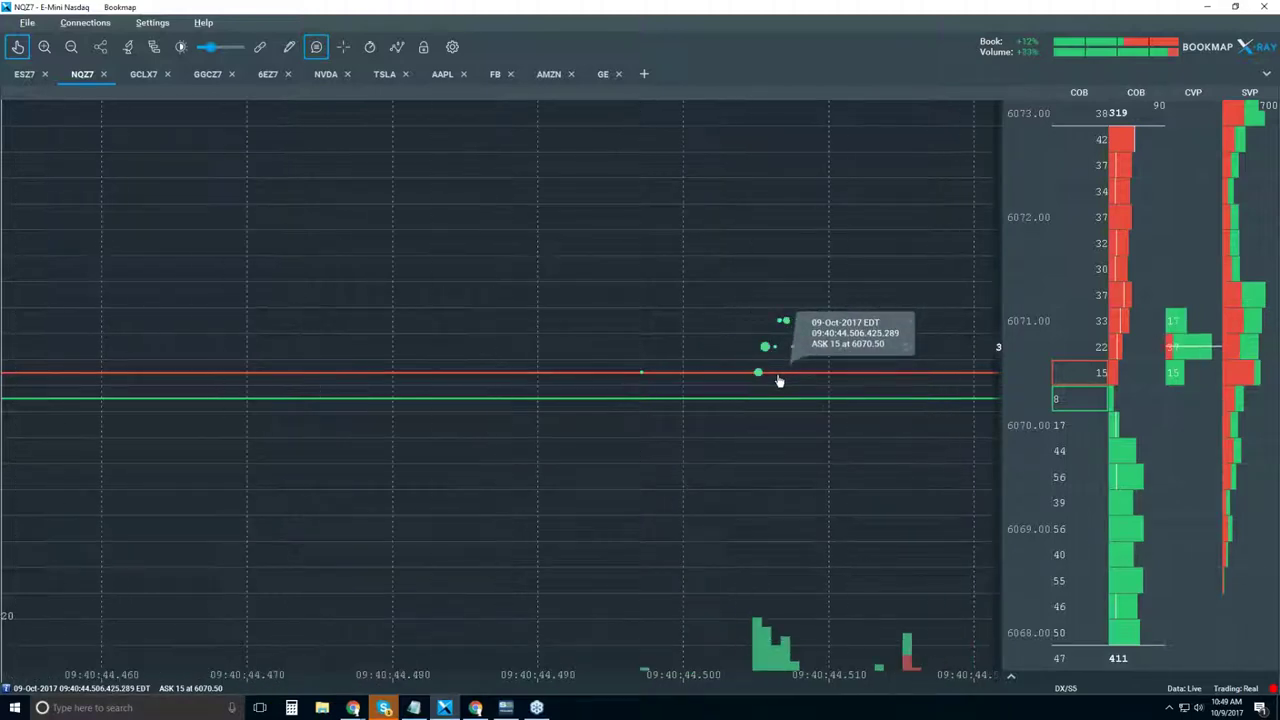
scroll(780, 380, down, 4)
scroll(780, 380, down, 5)
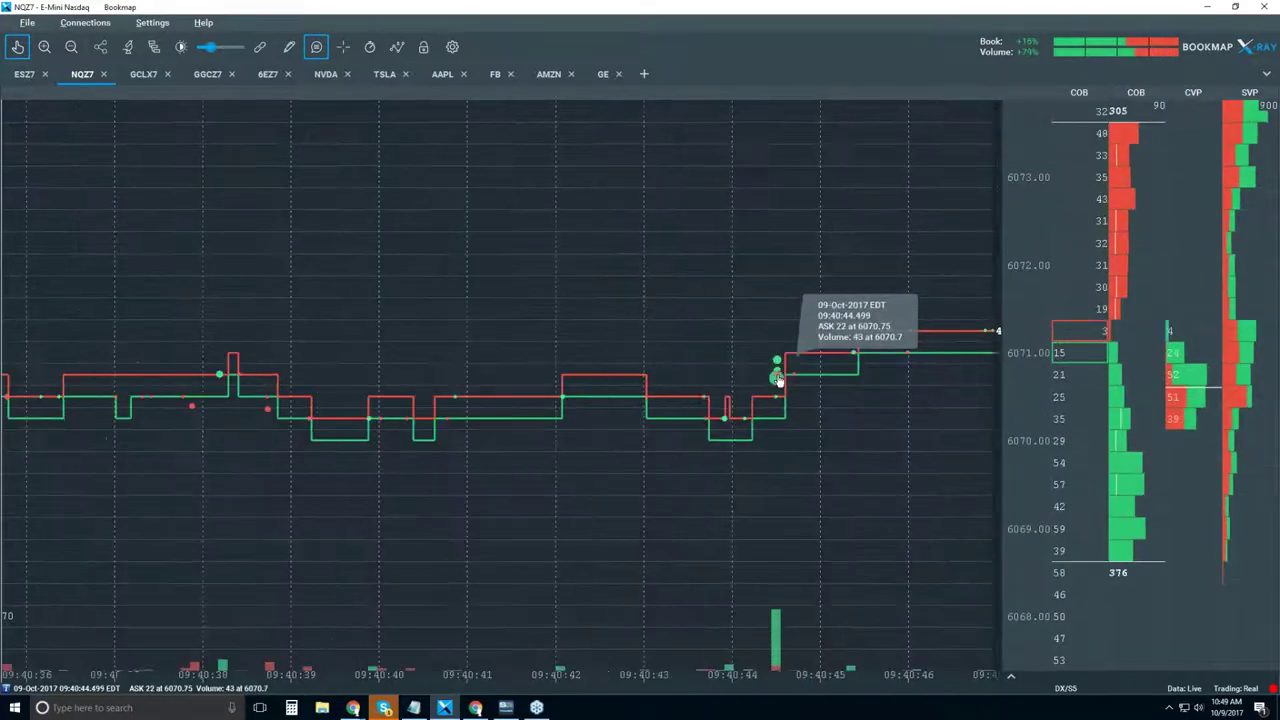
scroll(779, 380, down, 3)
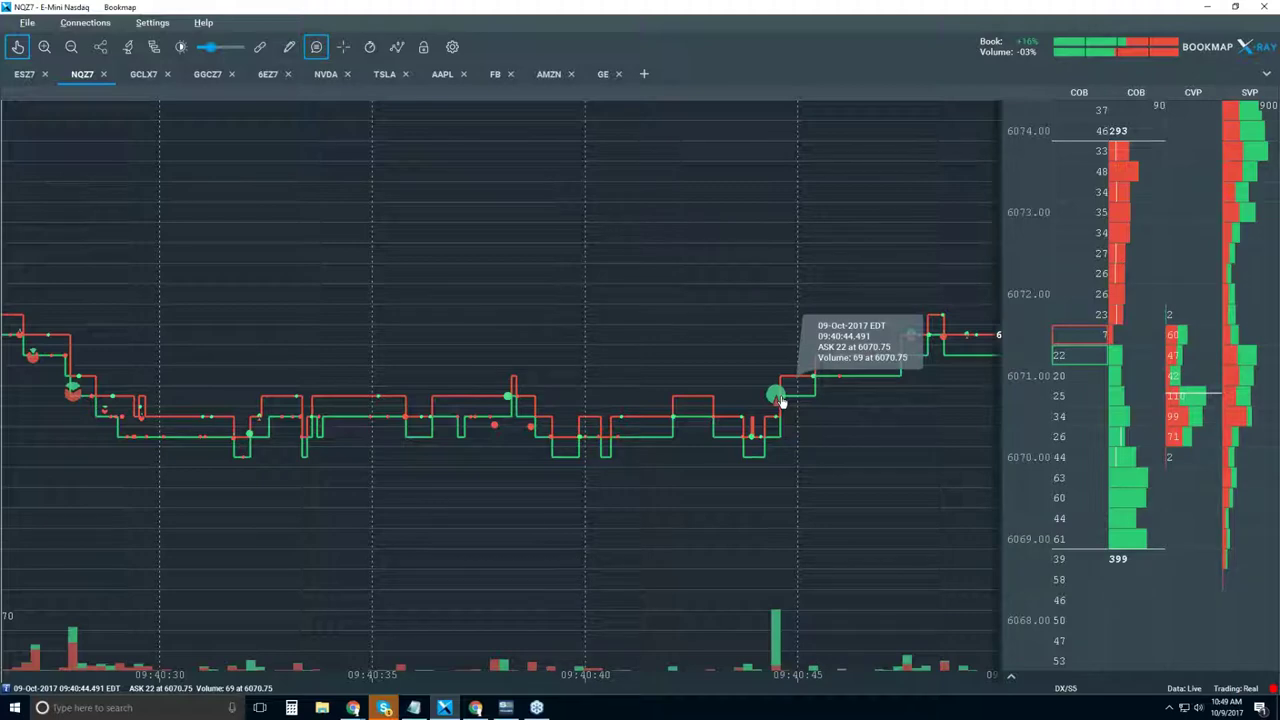
- Check microsecond detail, then zoom out to 09:40–09:41, price dipping 6074 to 6070
scroll(778, 396, up, 10)
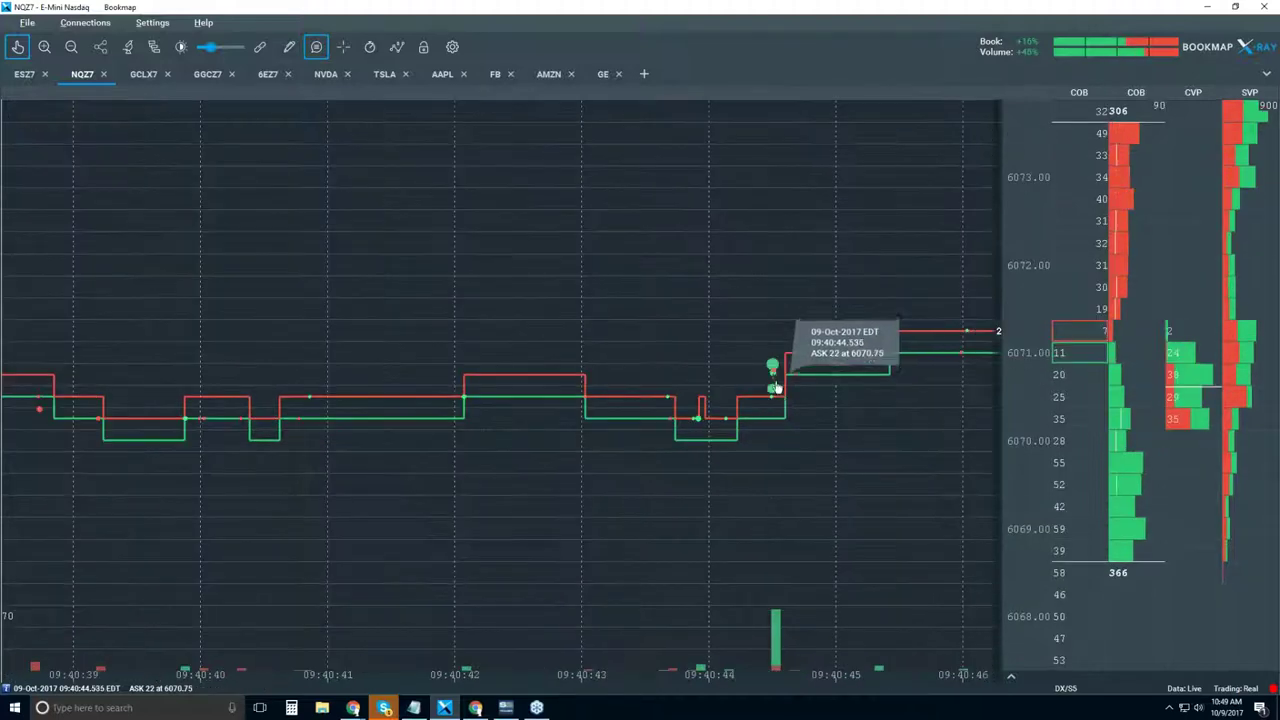
scroll(780, 363, up, 8)
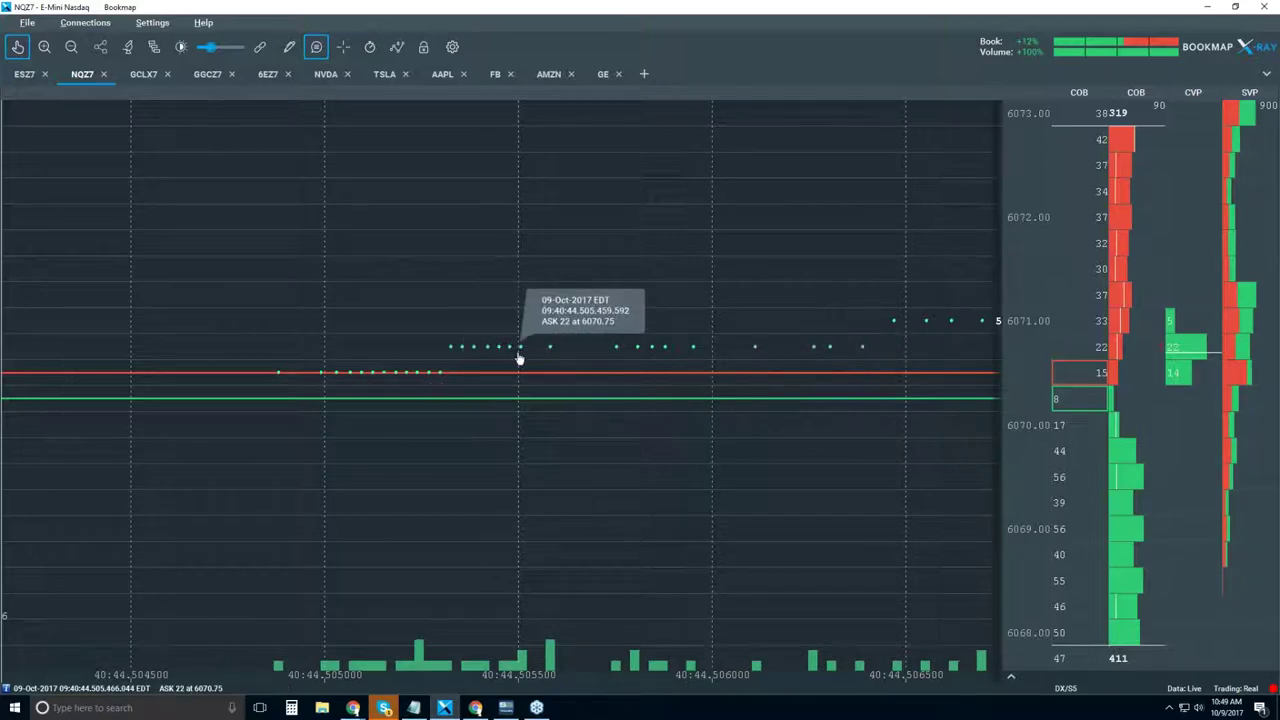
scroll(757, 360, down, 15)
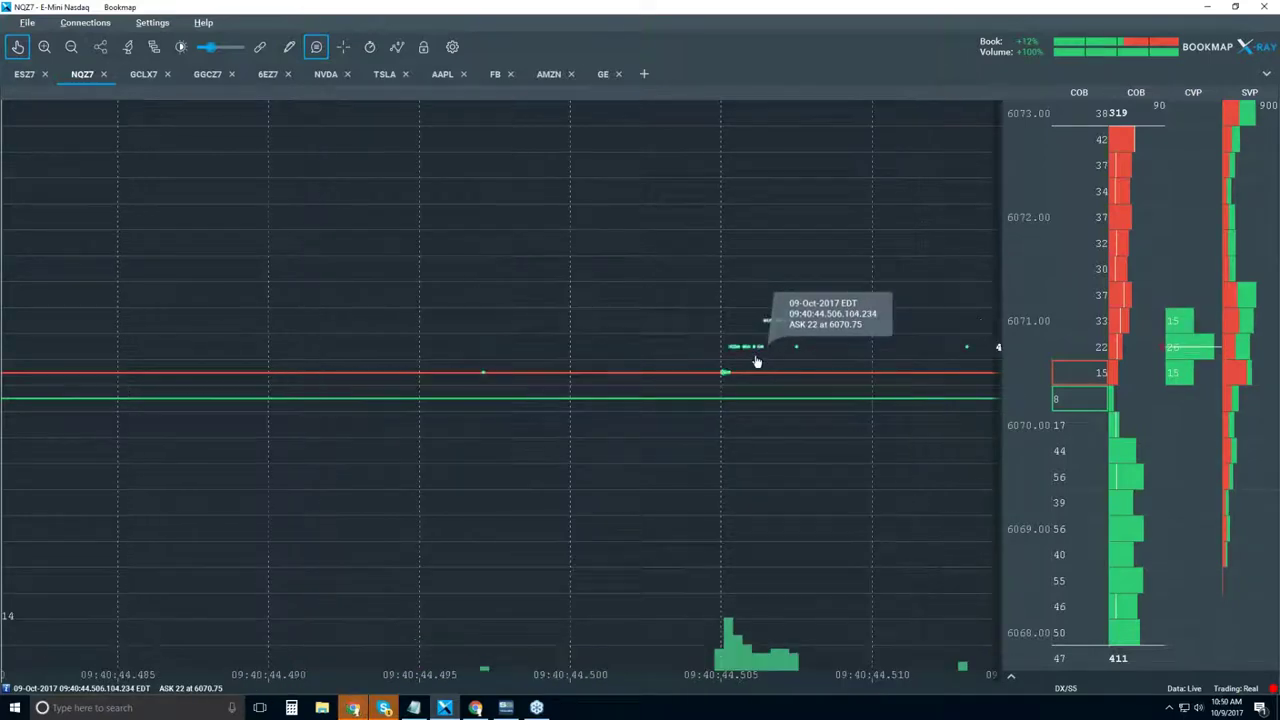
scroll(757, 362, down, 10)
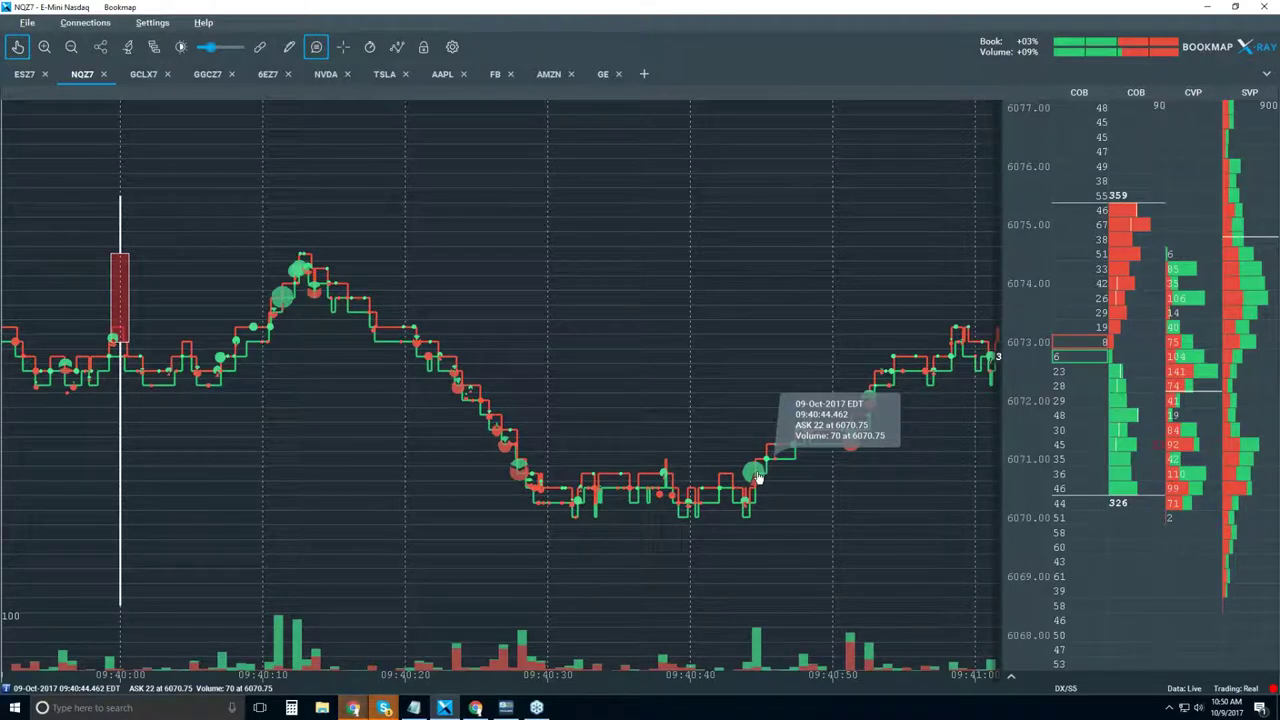
- Return the NQZ7 chart to live data and zoom the time axis to about 10:36–10:52
scroll(758, 478, down, 5)
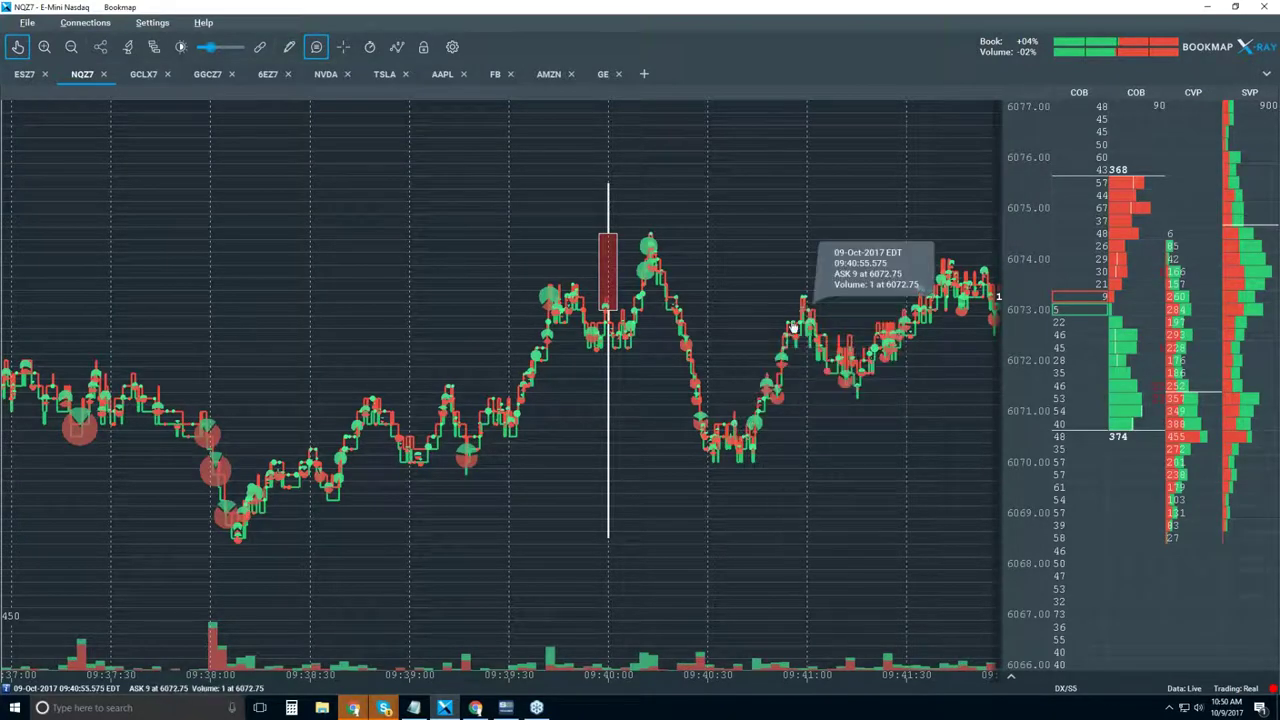
click(18, 47)
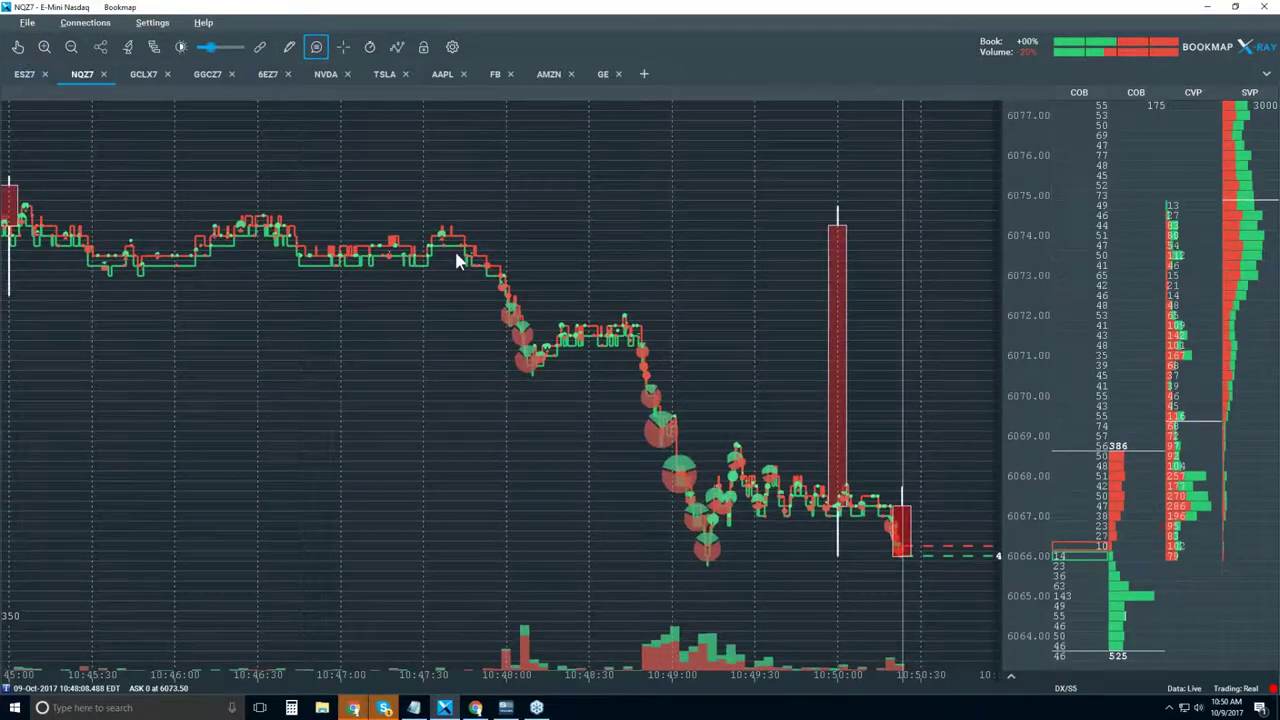
scroll(456, 258, down, 5)
scroll(456, 259, down, 5)
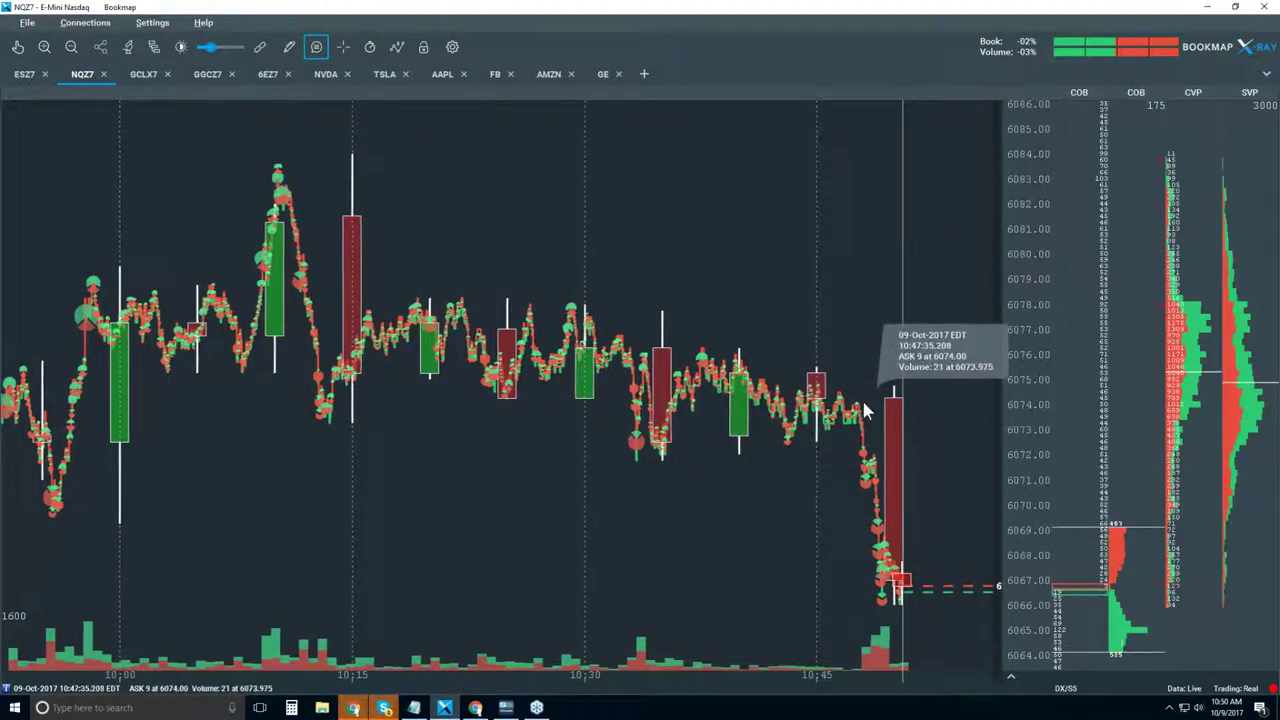
scroll(862, 409, up, 5)
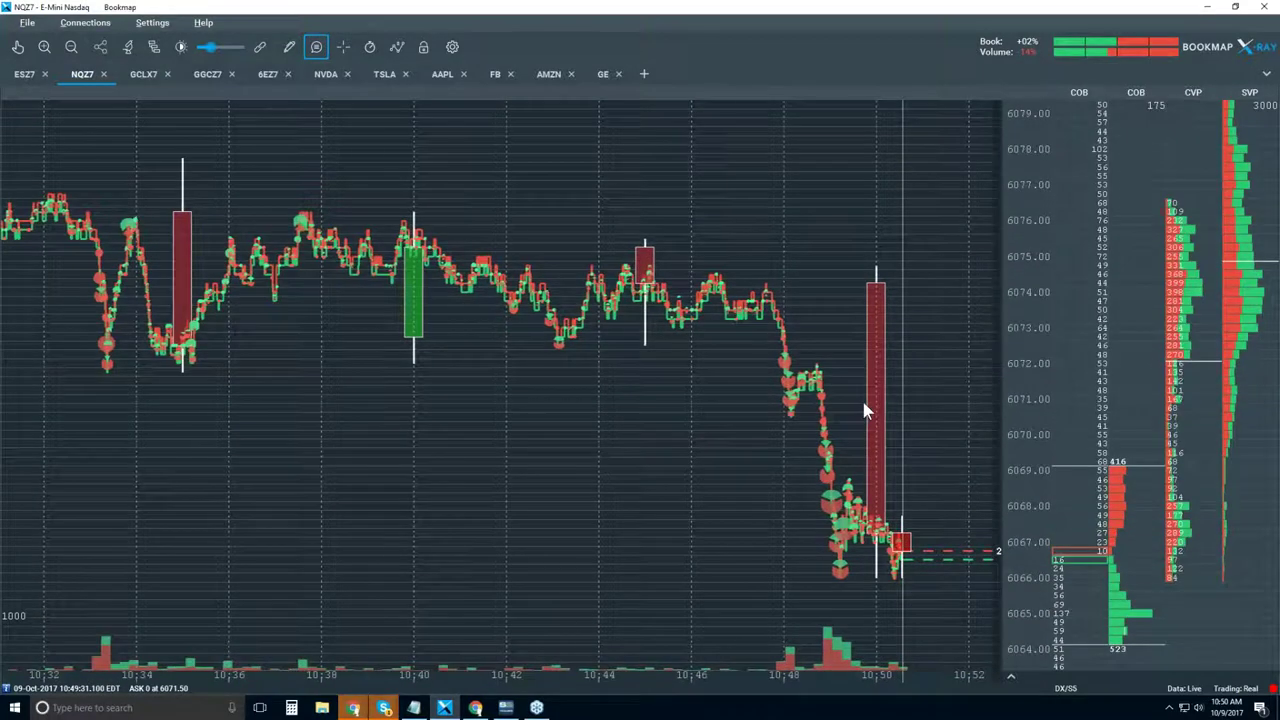
scroll(862, 400, up, 2)
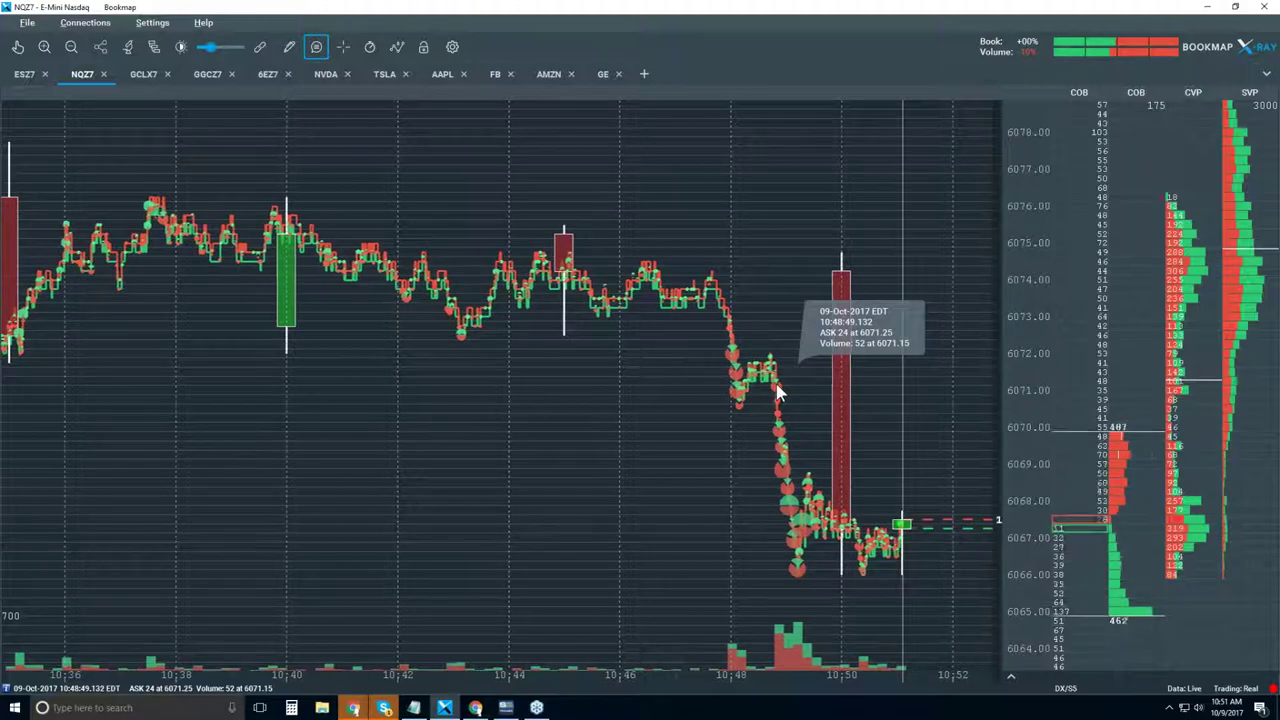
- Zoom the NQZ7 time axis in to show roughly the last five minutes, about 10:47–10:52
scroll(803, 420, up, 3)
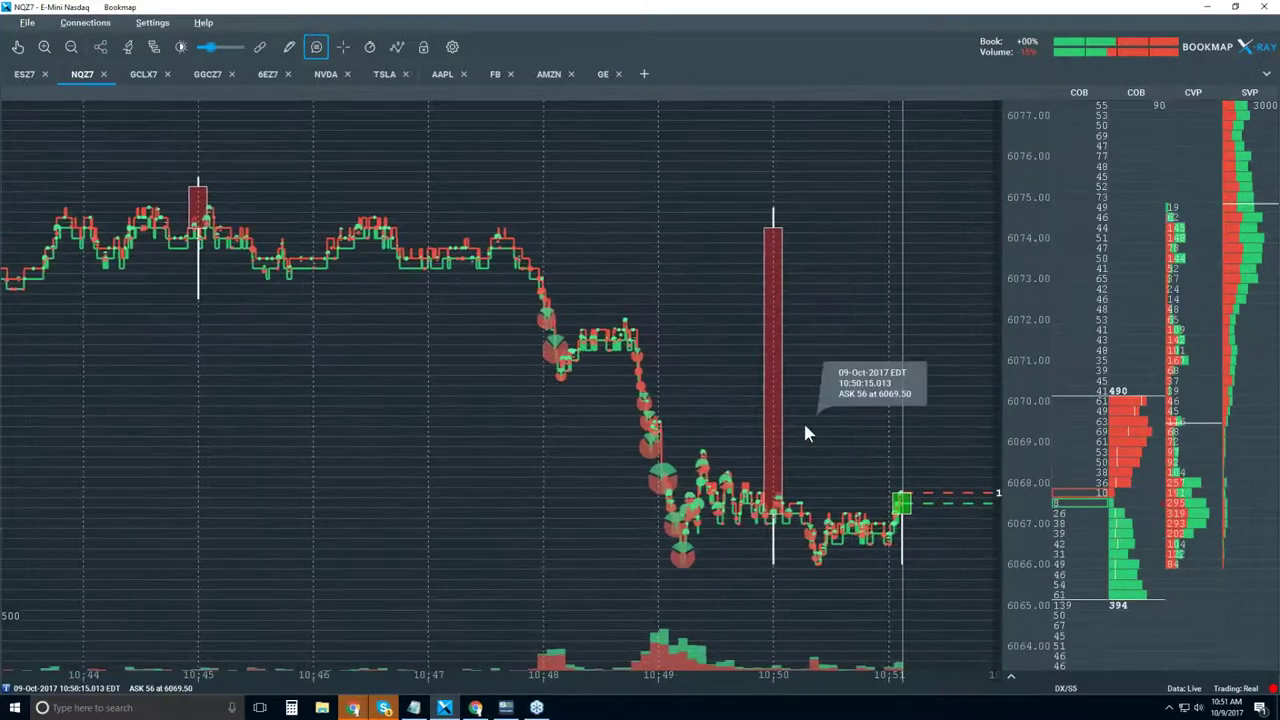
scroll(805, 428, up, 2)
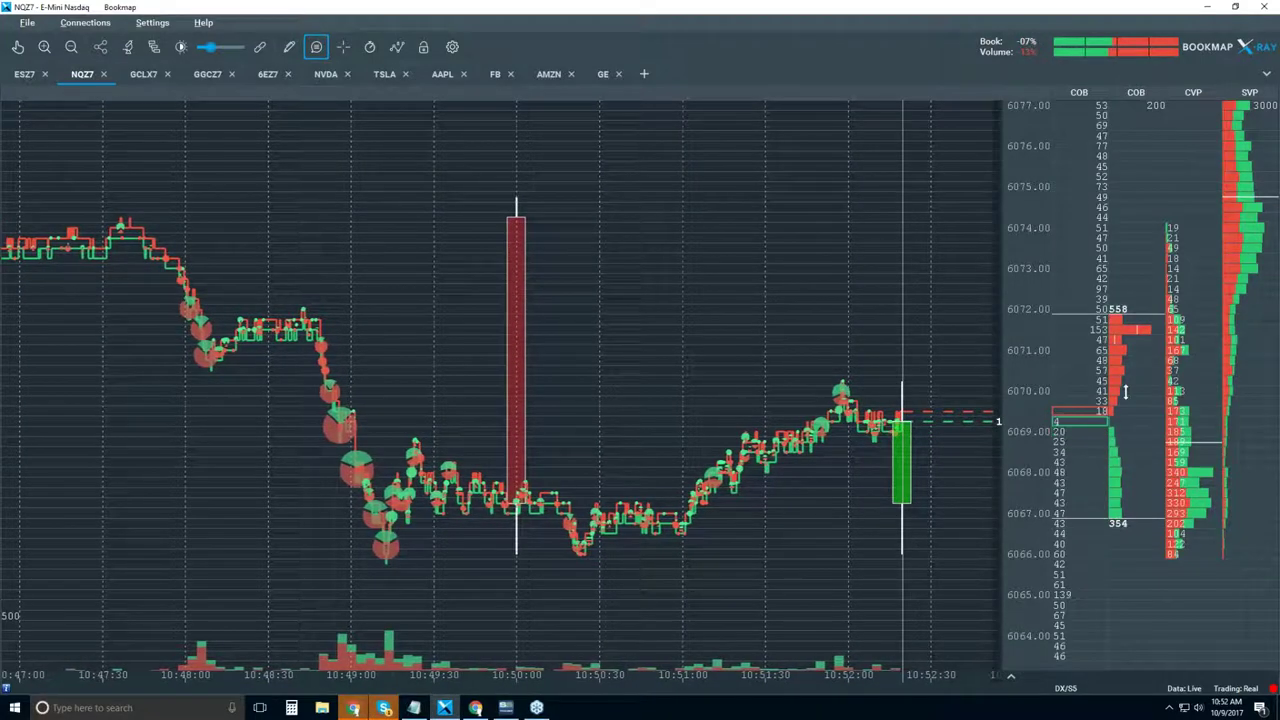
- Turn on the Heatmap layer with the Extended heatmap option in the chart components panel
click(397, 47)
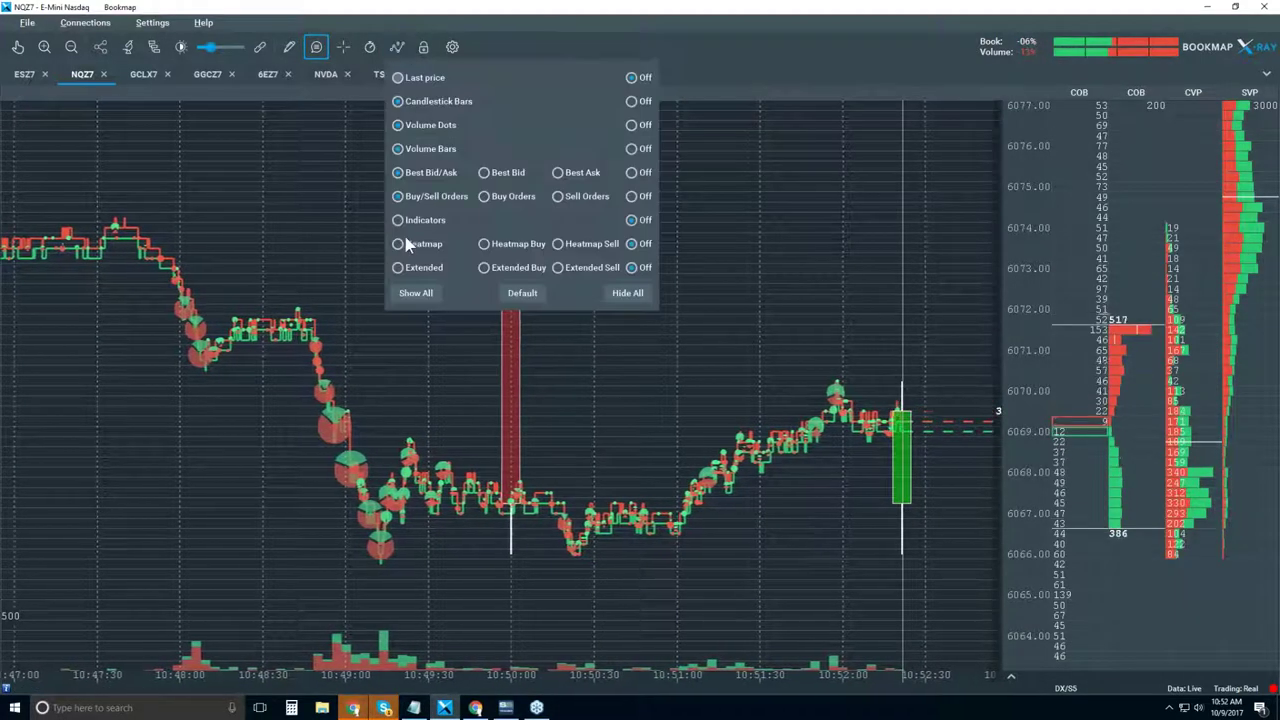
click(399, 244)
click(400, 267)
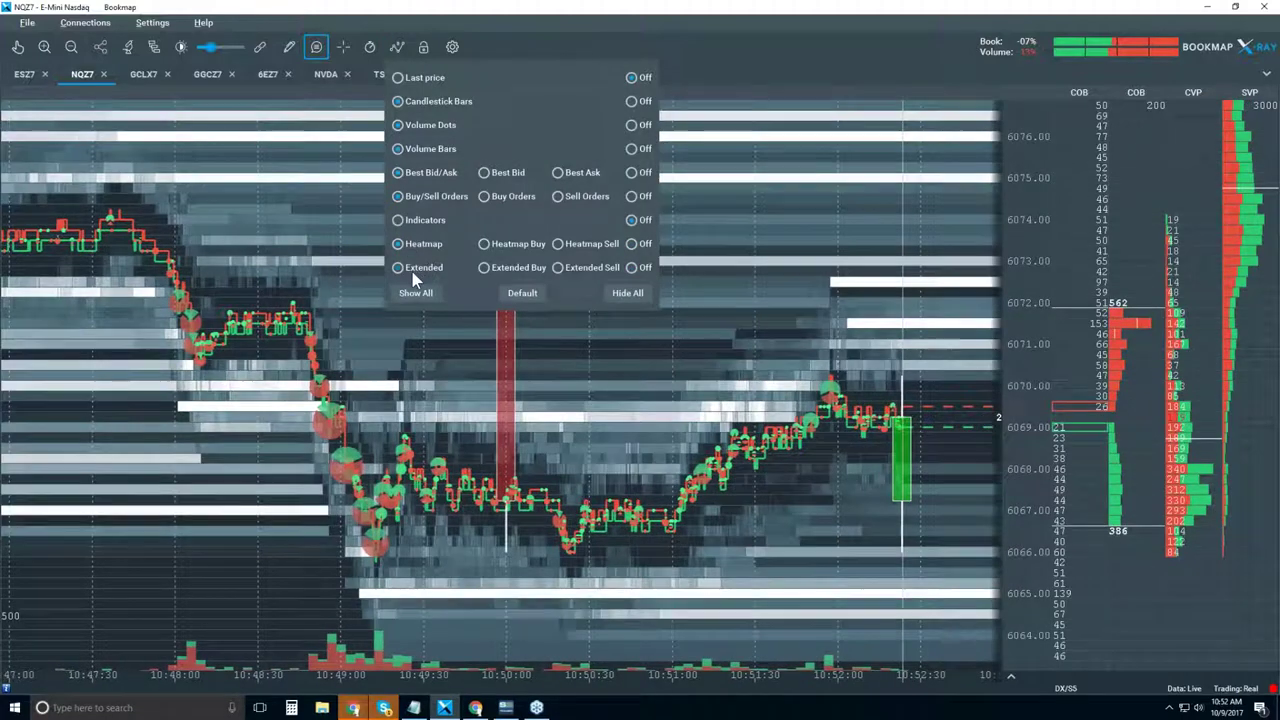
click(790, 296)
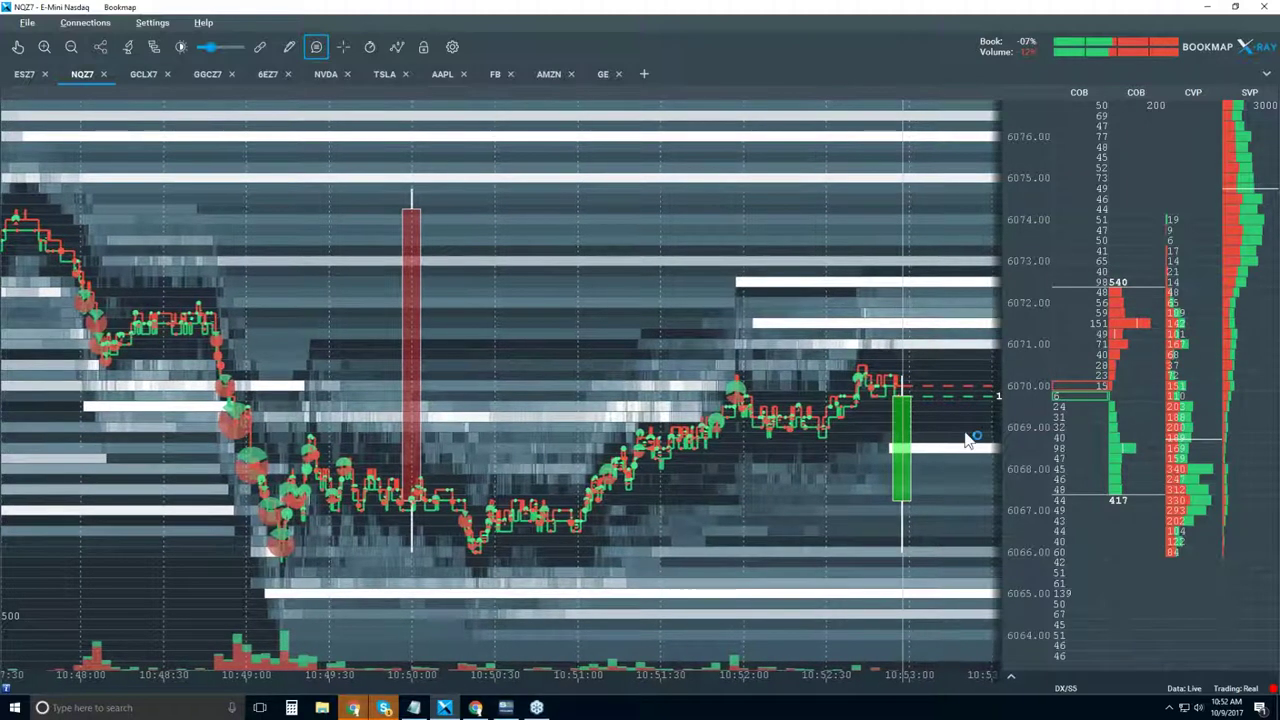
- Zoom the price axis in so levels around 6066–6072 fill more of the chart height
mouse_move(929, 299)
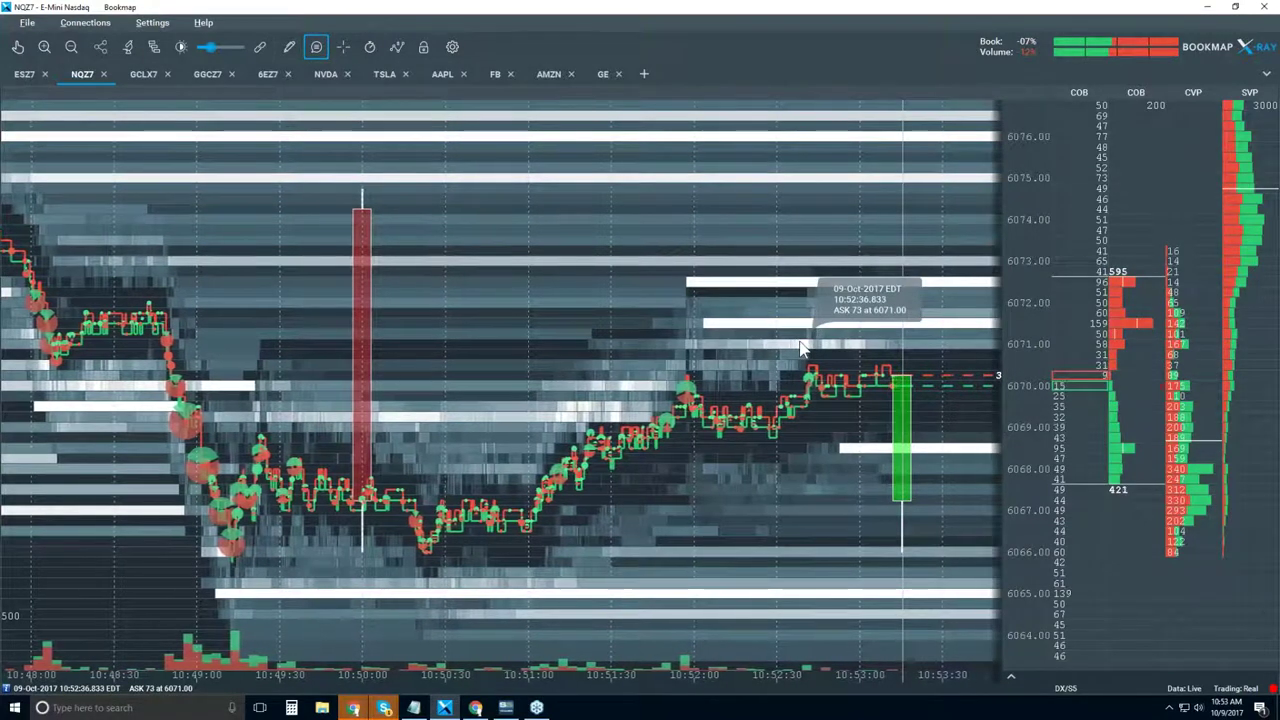
scroll(736, 333, up, 1)
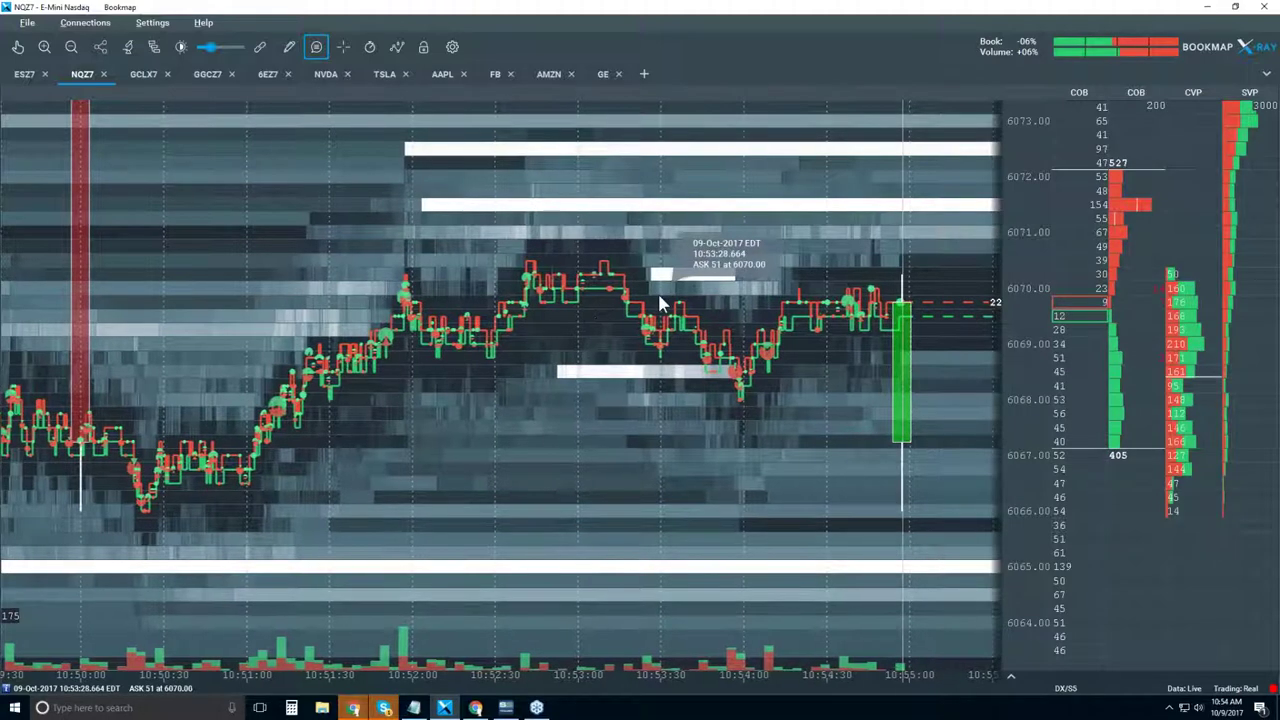
scroll(658, 295, down, 2)
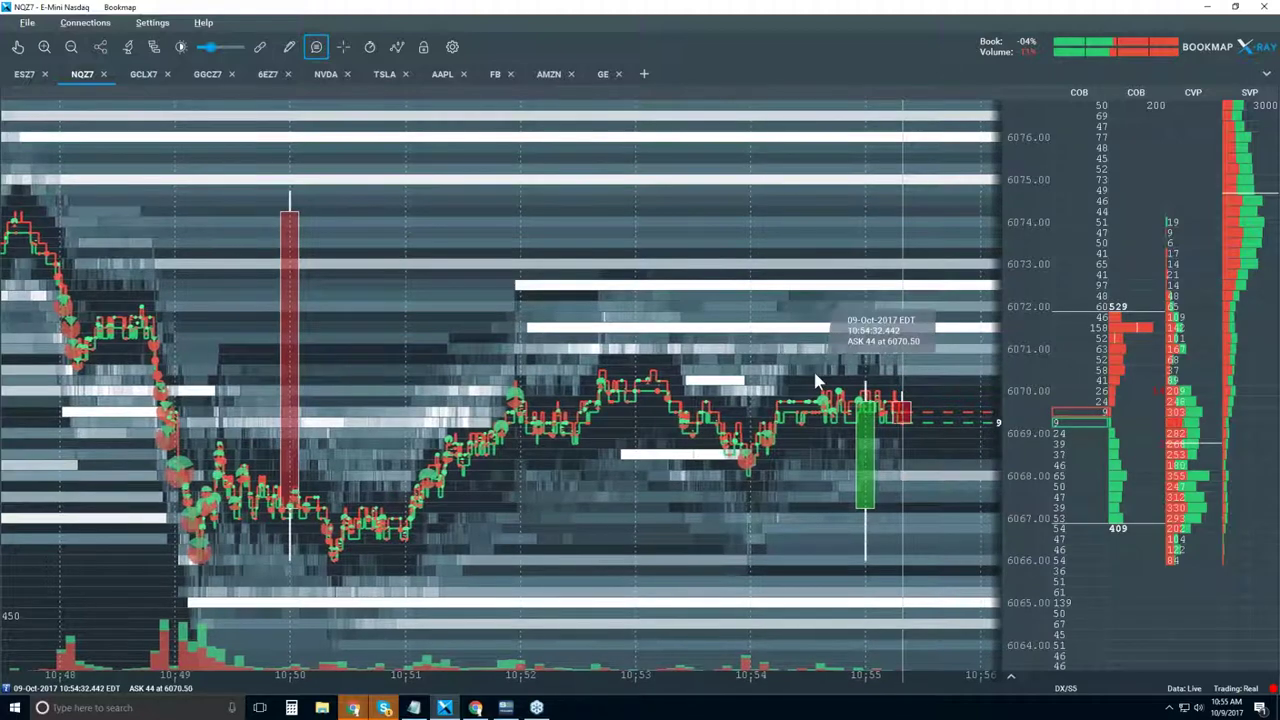
scroll(825, 364, down, 2)
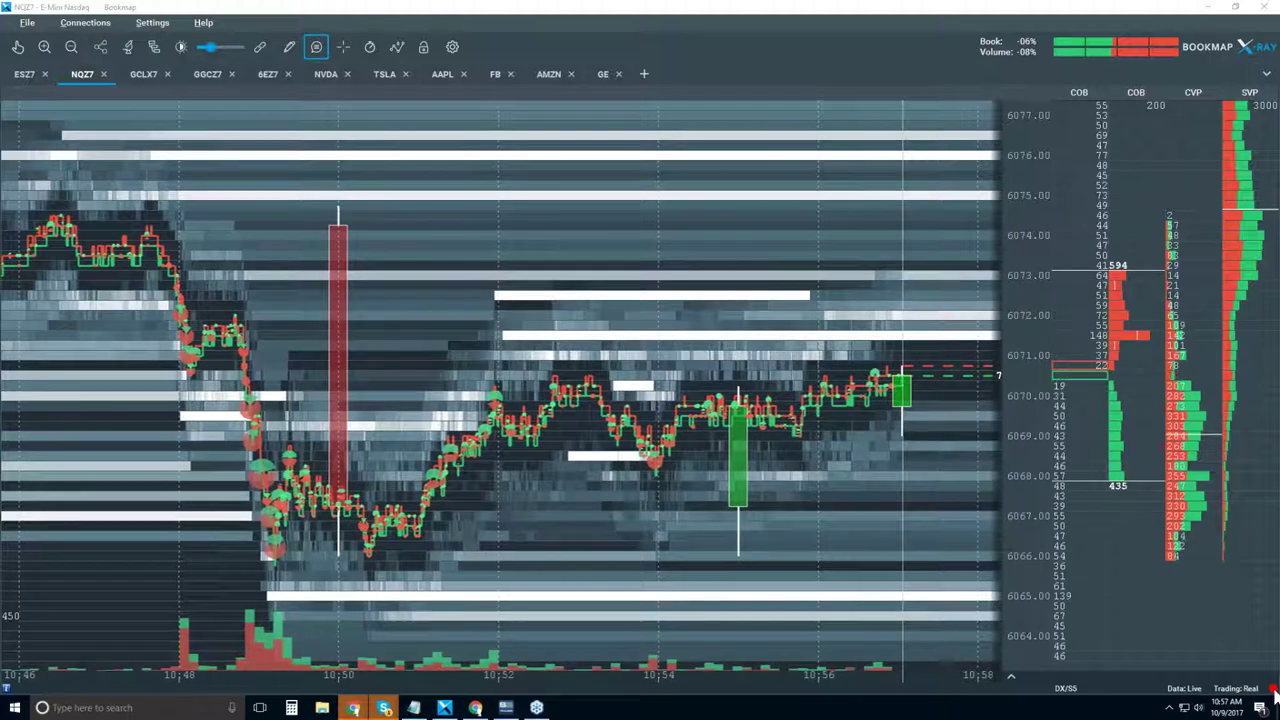
mouse_move(880, 366)
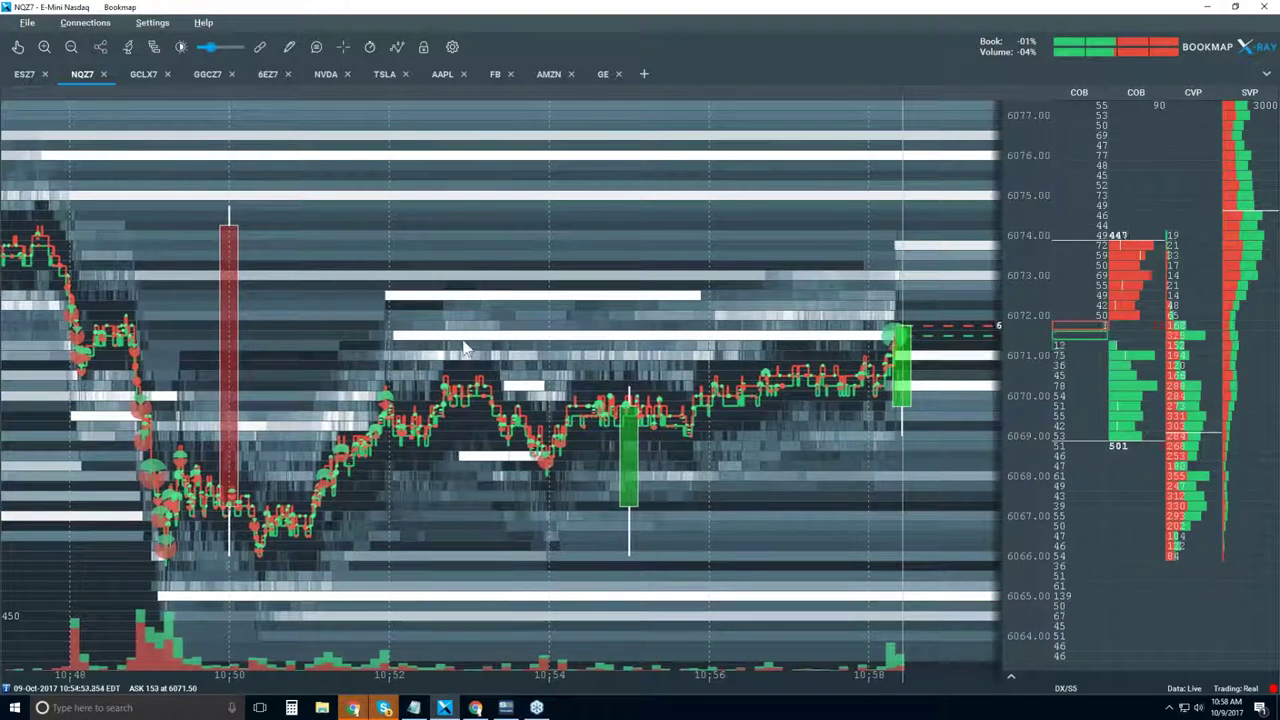
- Zoom the NQZ7 heatmap's time axis in and out, settling on about 10:44–11:00
scroll(340, 365, down, 2)
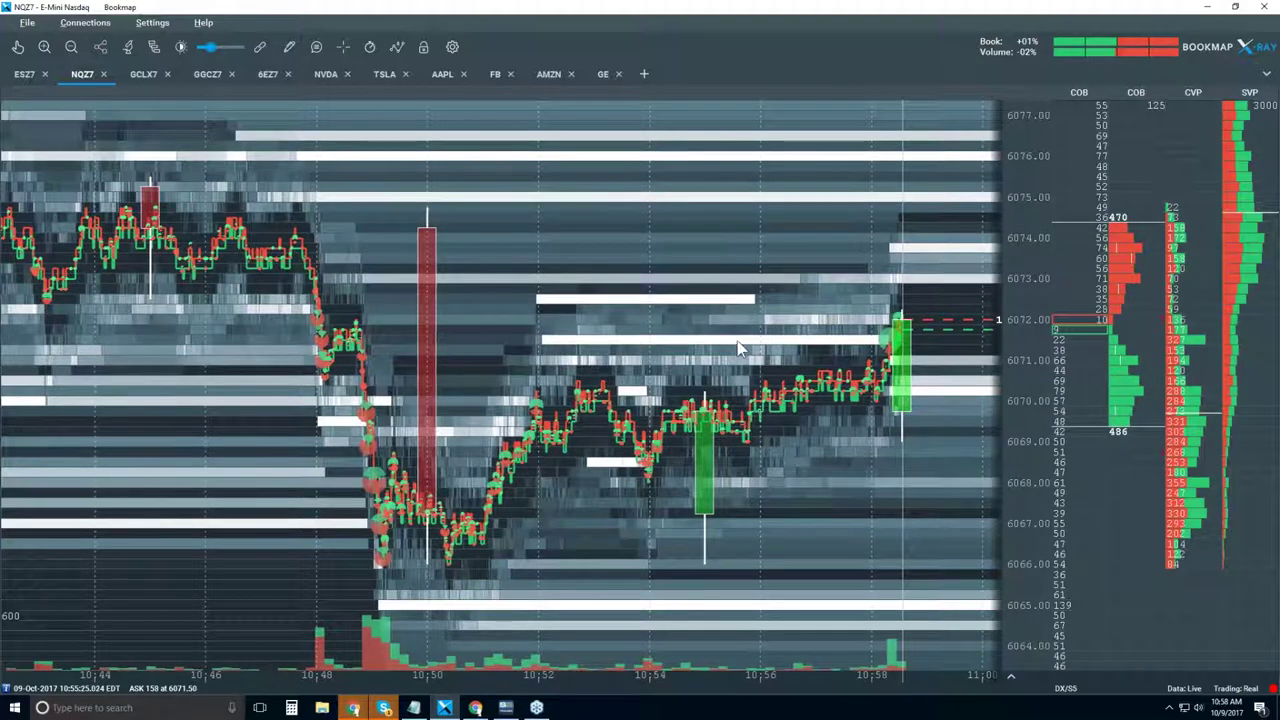
scroll(840, 335, up, 1)
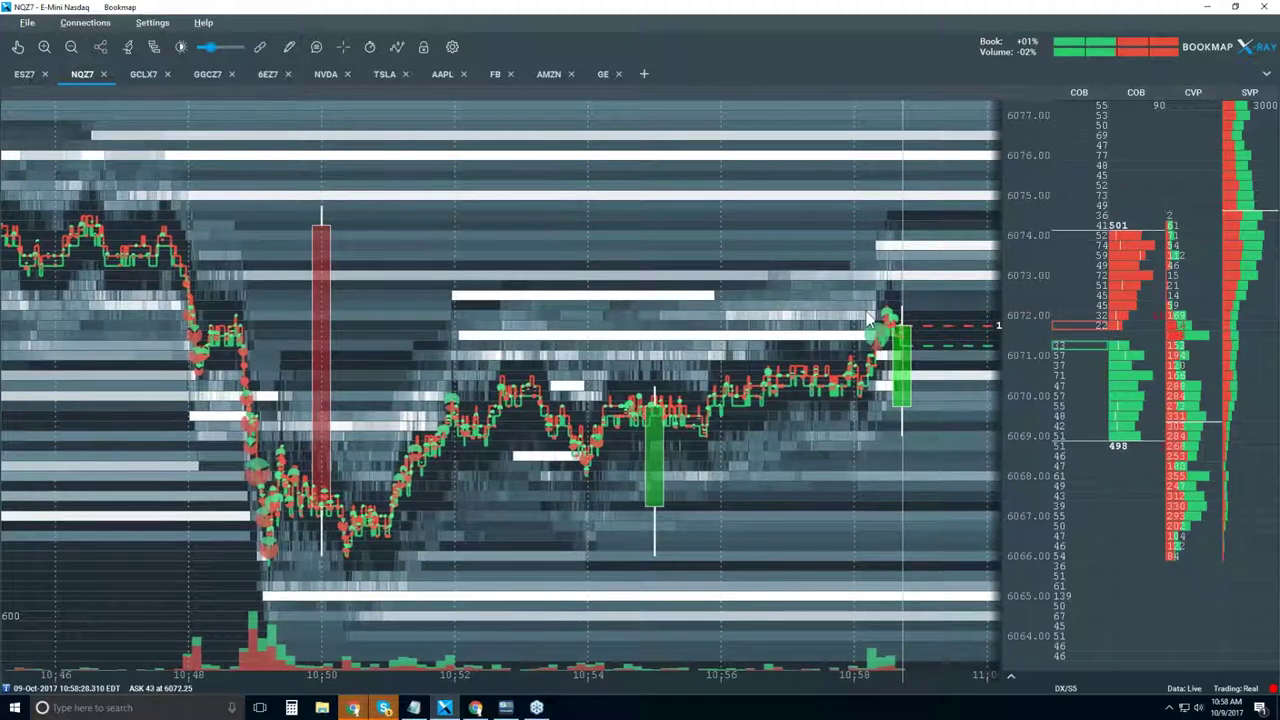
scroll(855, 310, up, 2)
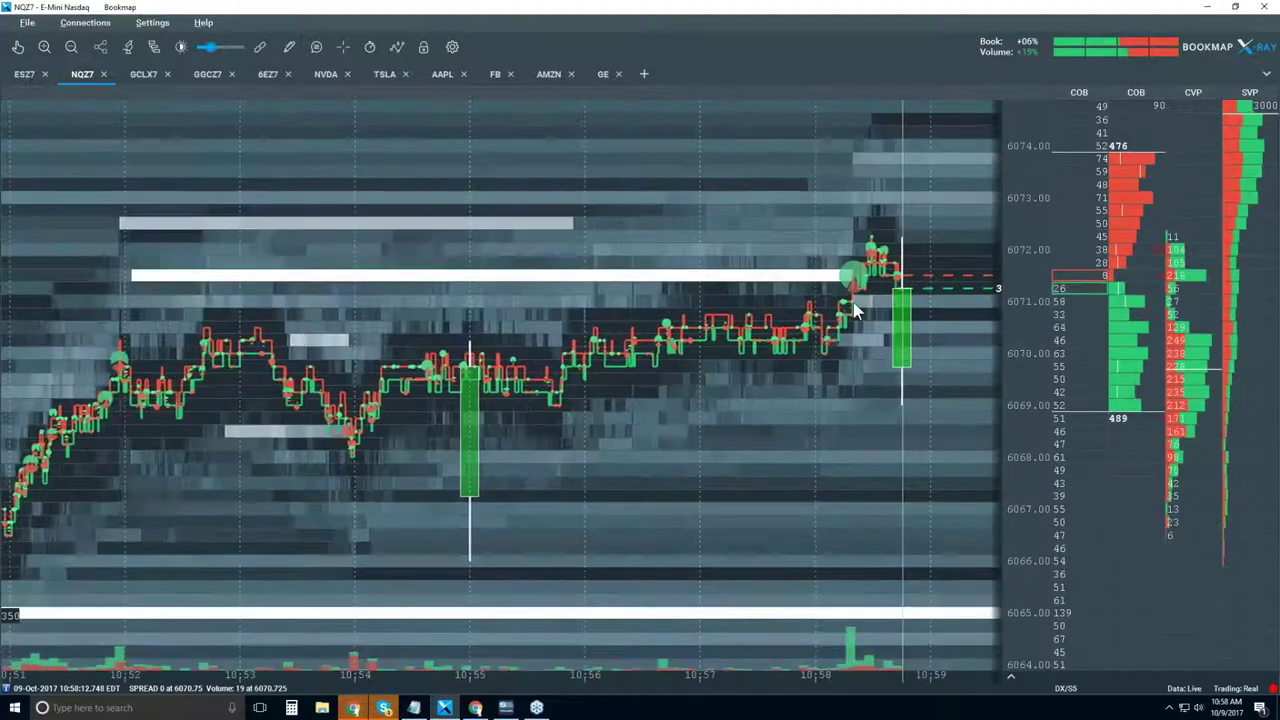
scroll(854, 305, down, 1)
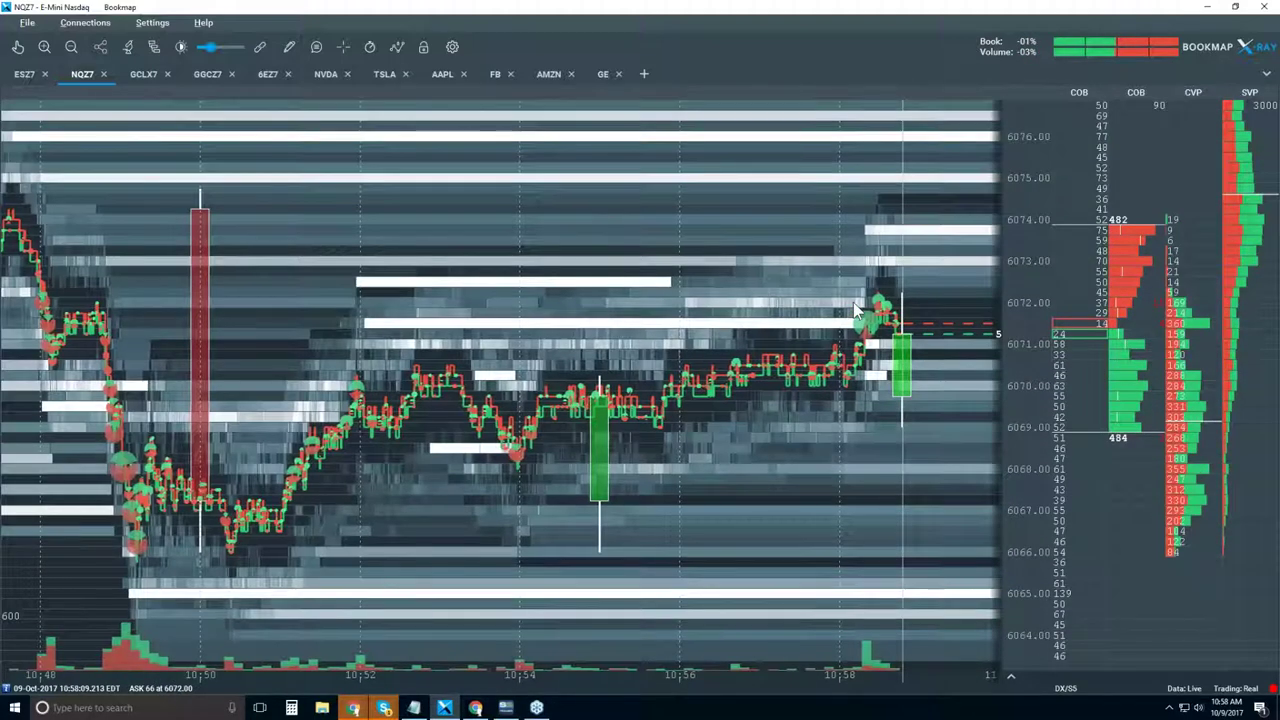
scroll(853, 302, down, 1)
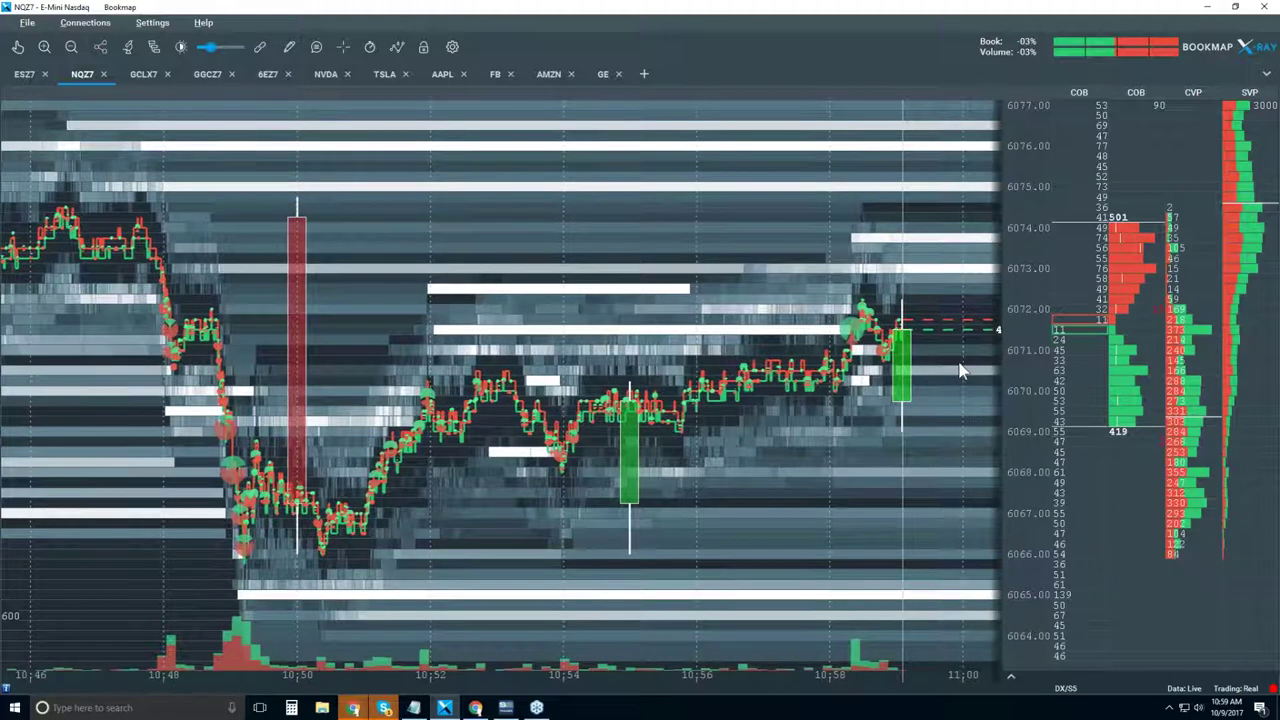
scroll(866, 372, down, 2)
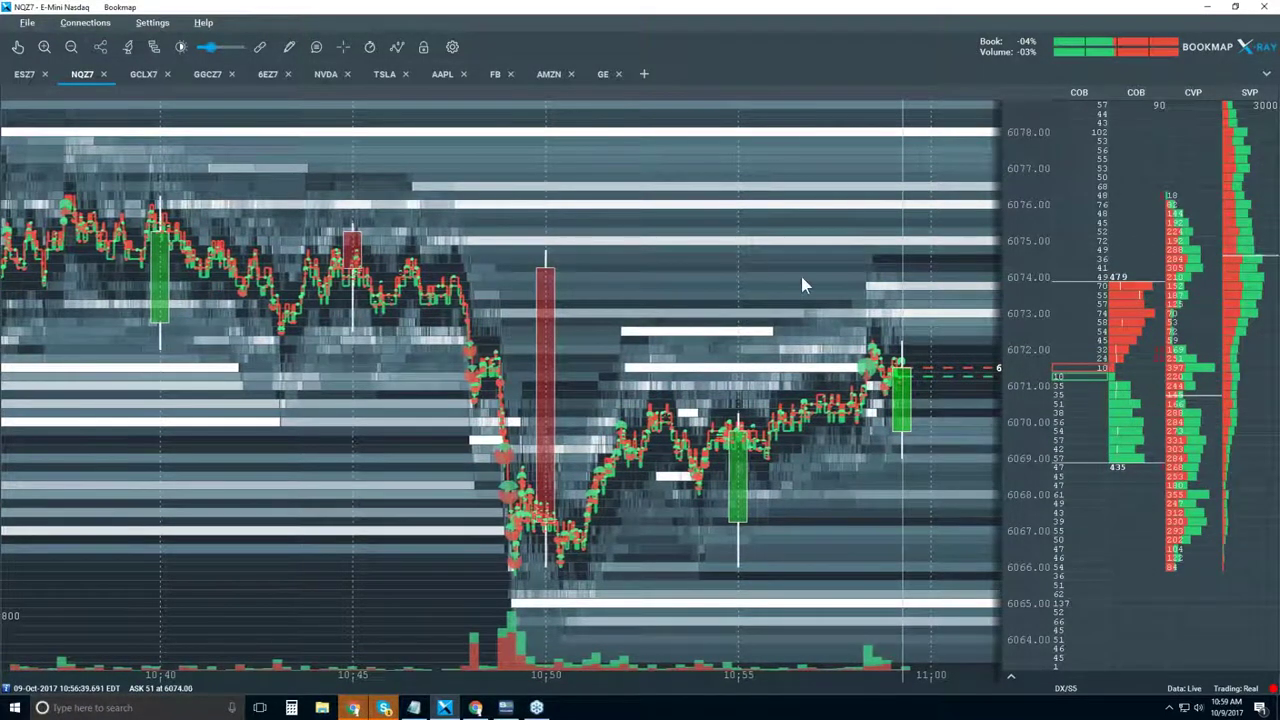
scroll(810, 328, up, 2)
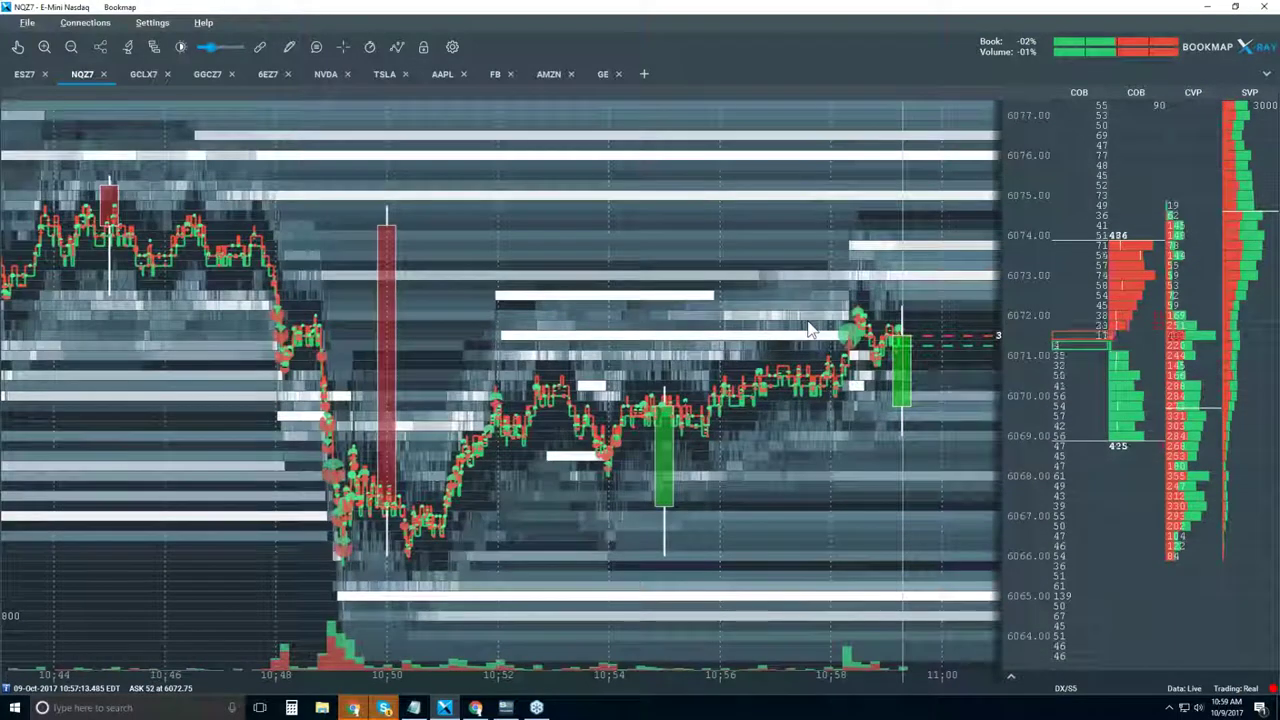